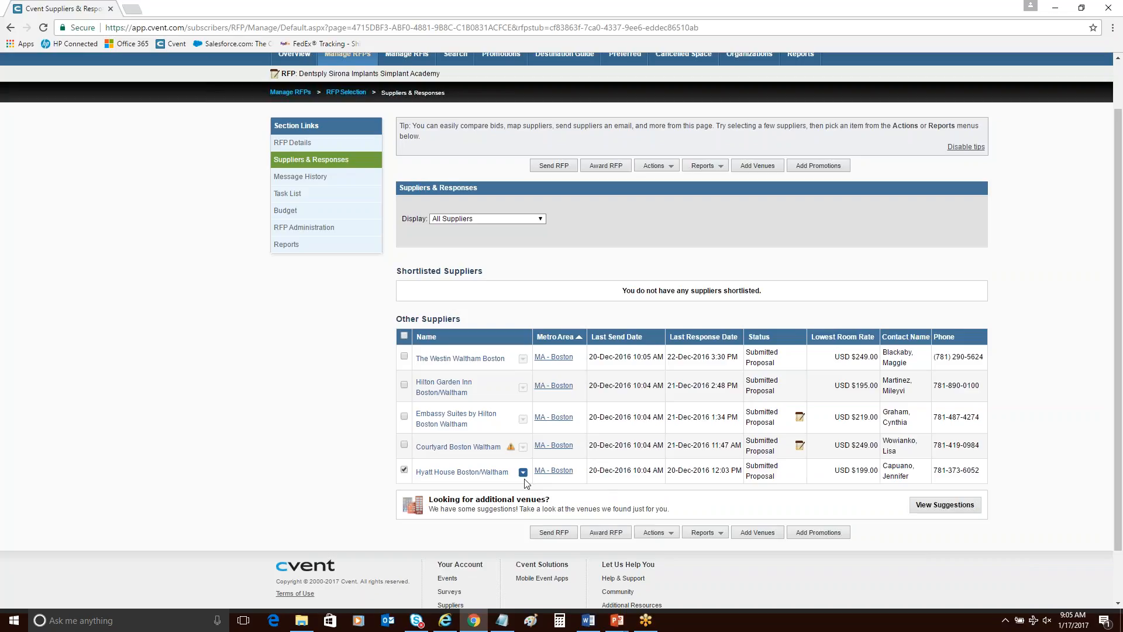
Award the bid to Hyatt House Boston/Waltham, accepting its preferred dates and the prefilled attendee and sleeping room numbers.
left_click(523, 473)
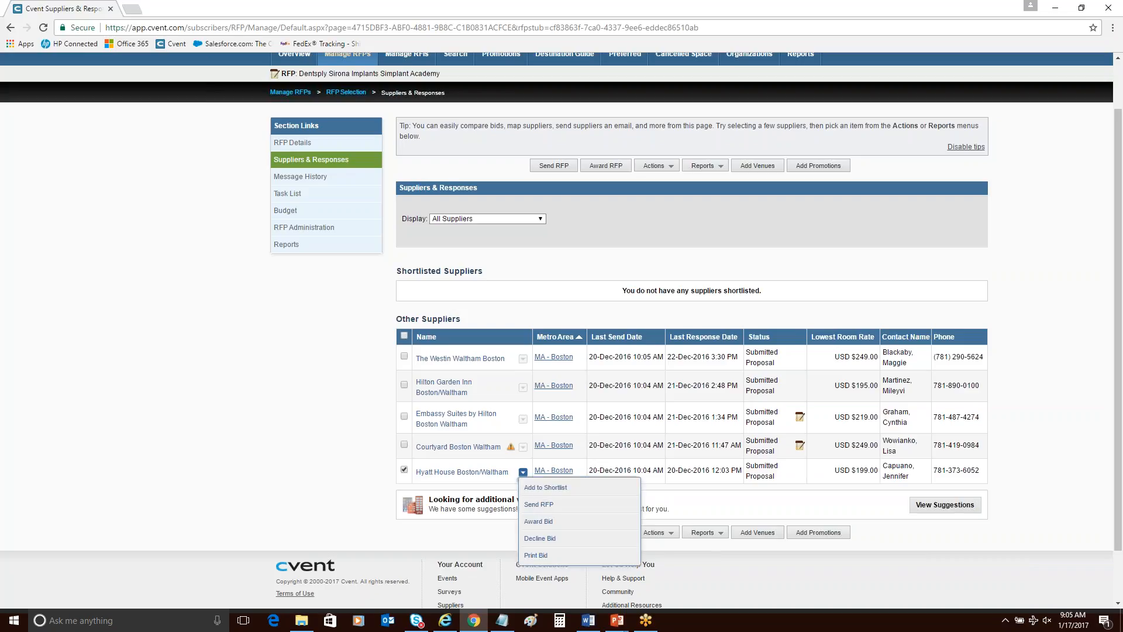
left_click(539, 522)
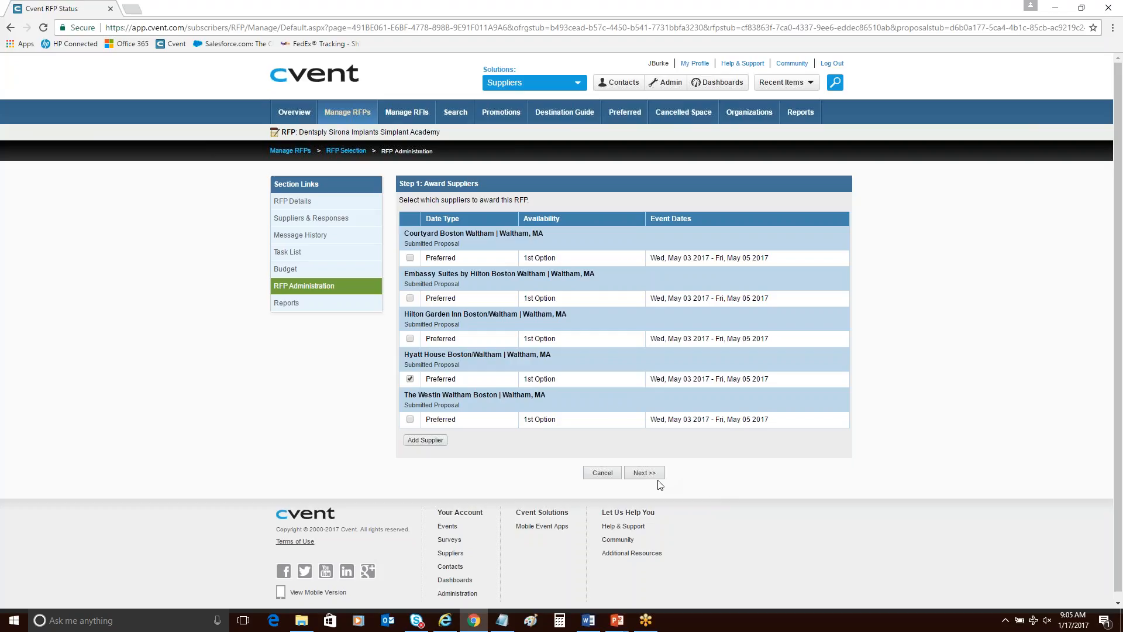
left_click(644, 473)
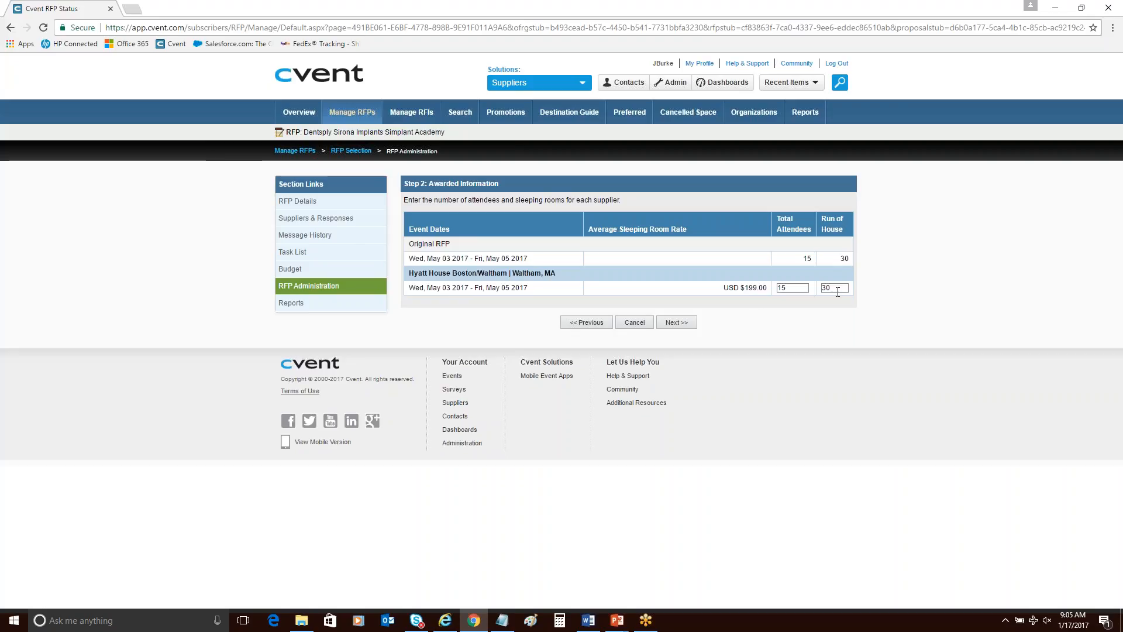
left_click(689, 325)
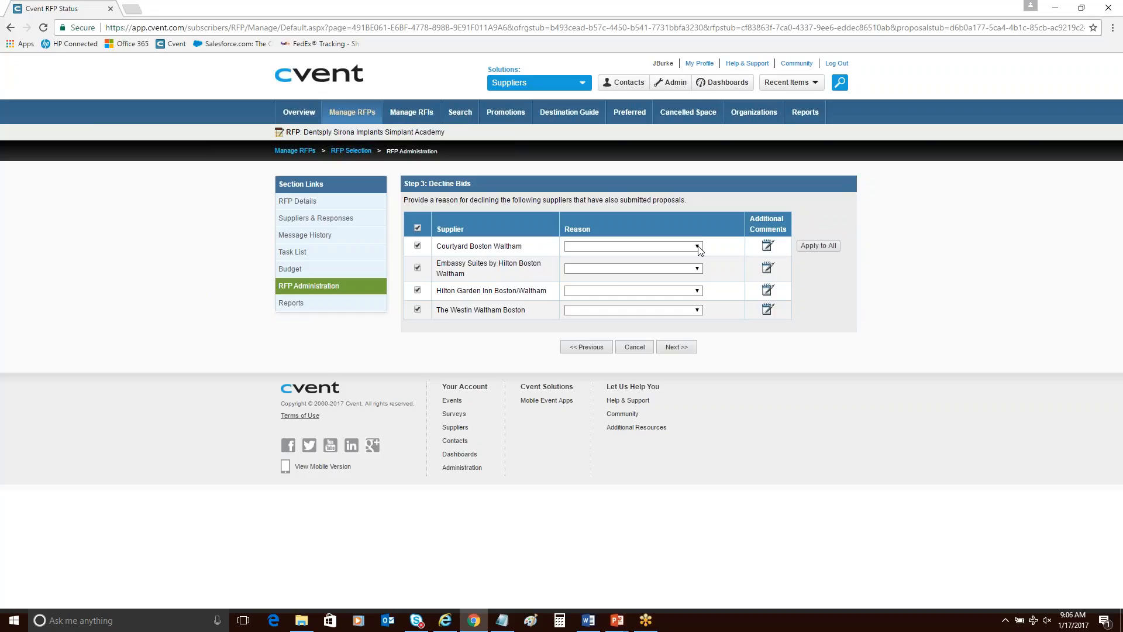
Decline all other suppliers' bids with the reason "Selected other Hotel/Venue" and proceed to the award confirmation.
left_click(697, 247)
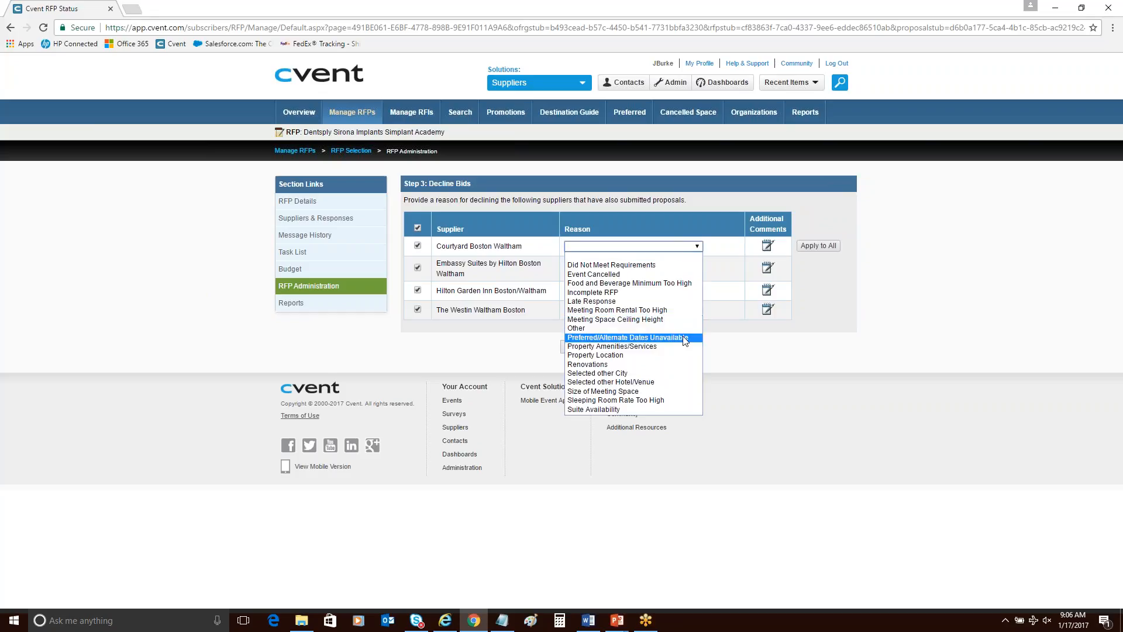
left_click(680, 385)
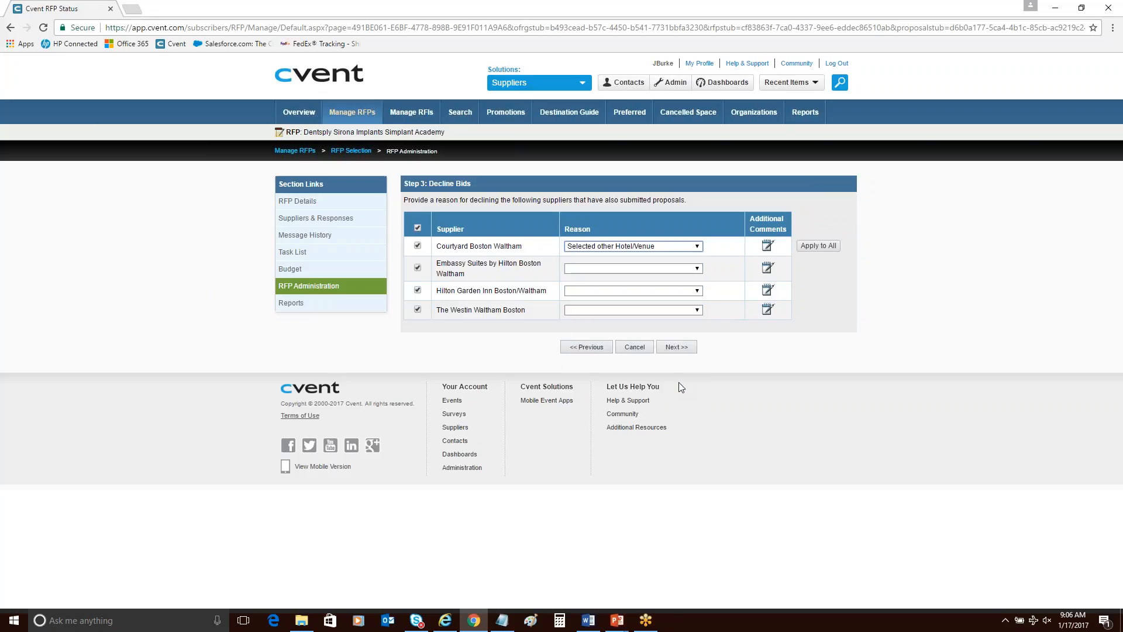
left_click(818, 246)
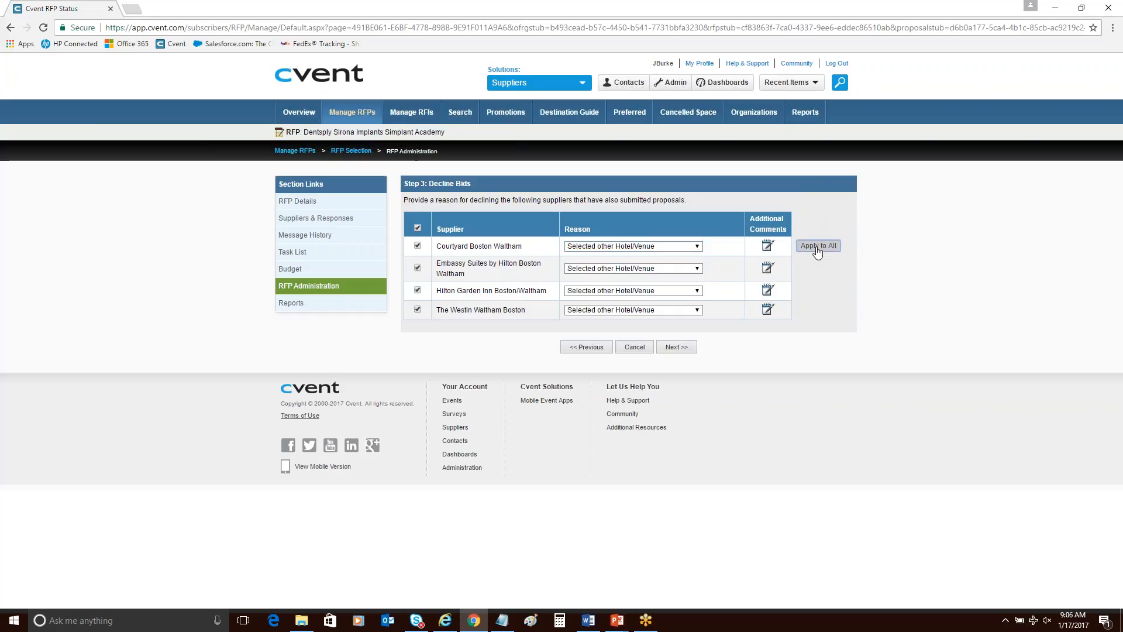
left_click(676, 347)
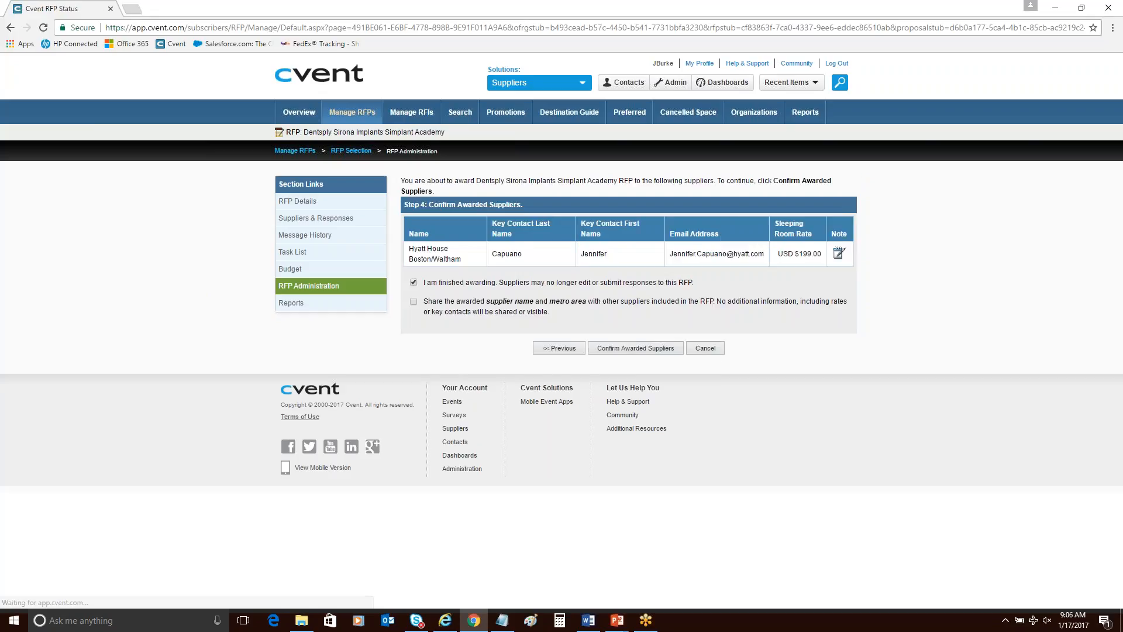
Confirm the awarded supplier with its name and metro area shared with other suppliers, and skip adding contracted details.
left_click(414, 301)
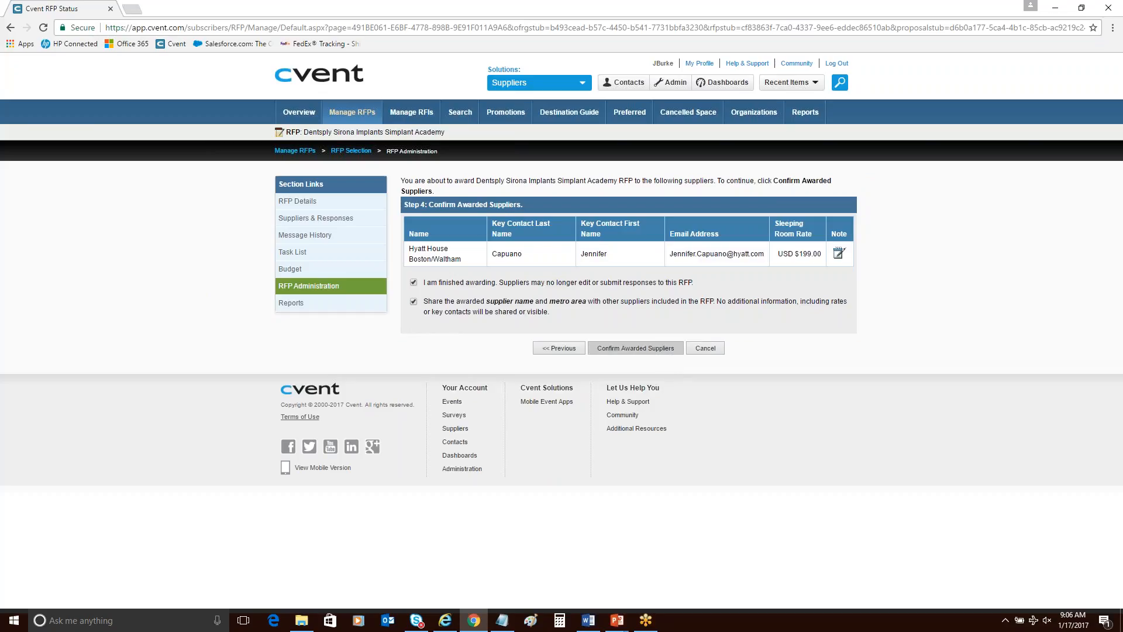
left_click(635, 348)
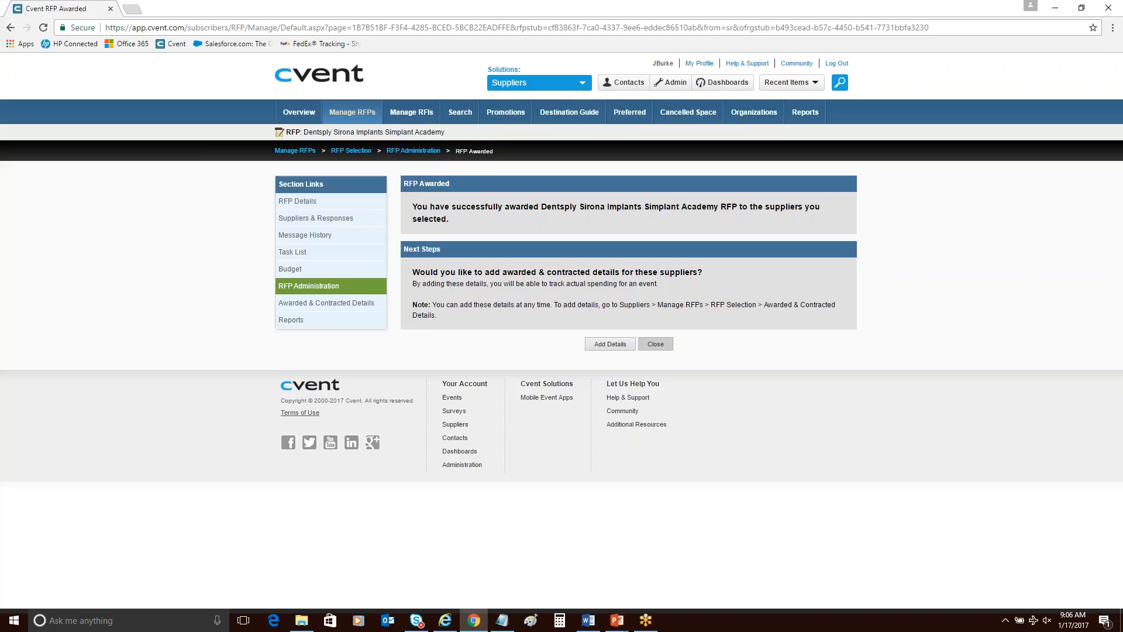
left_click(658, 346)
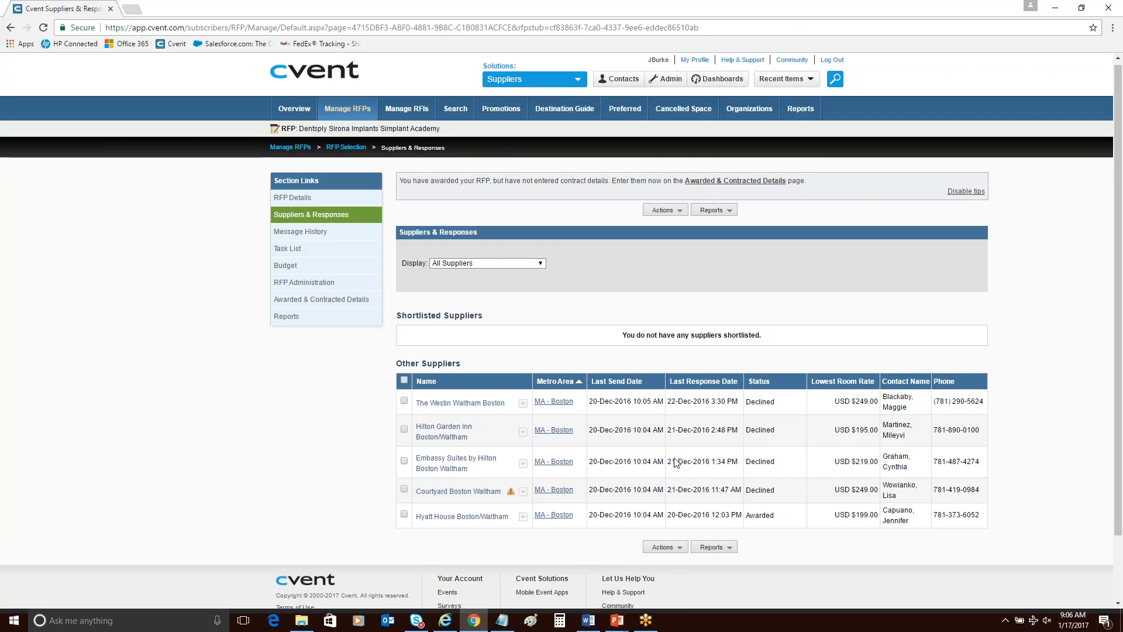
Check the supplier statuses, and advance the PowerPoint presentation to the "Entering Contracted Discount Percentages" slide.
scroll(676, 462, "down", 2)
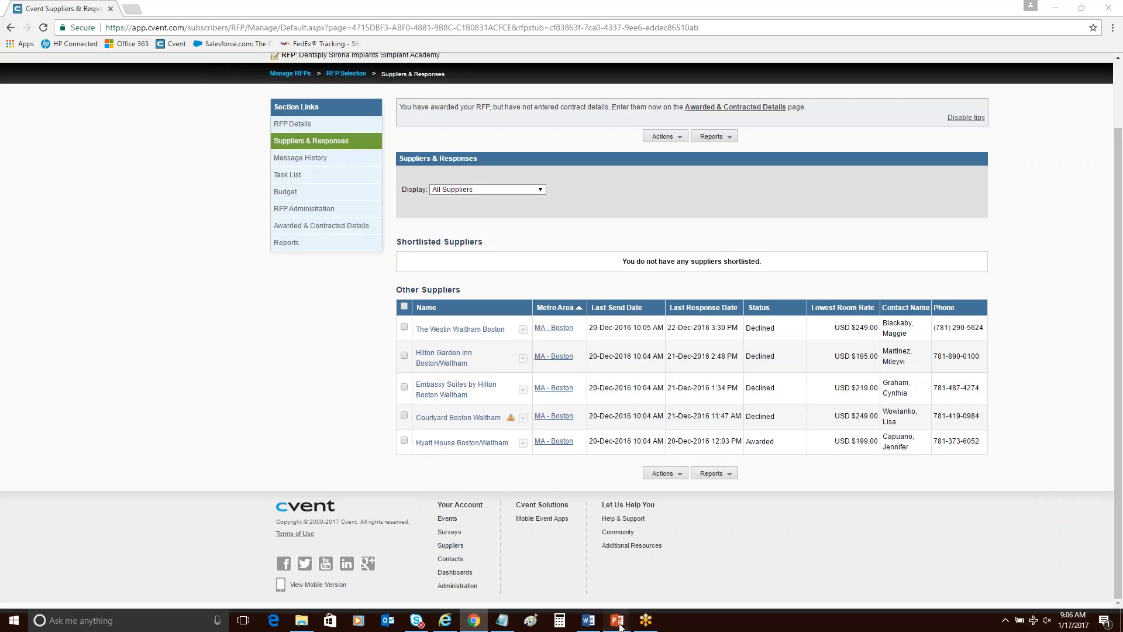
mouse_move(620, 623)
left_click(614, 568)
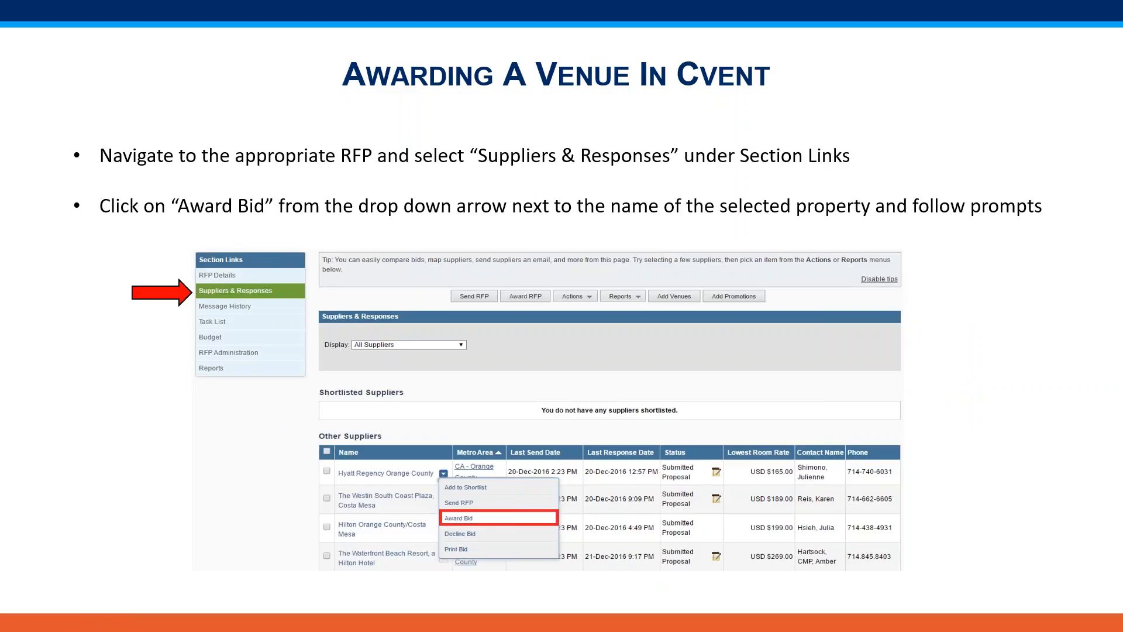
key("Right")
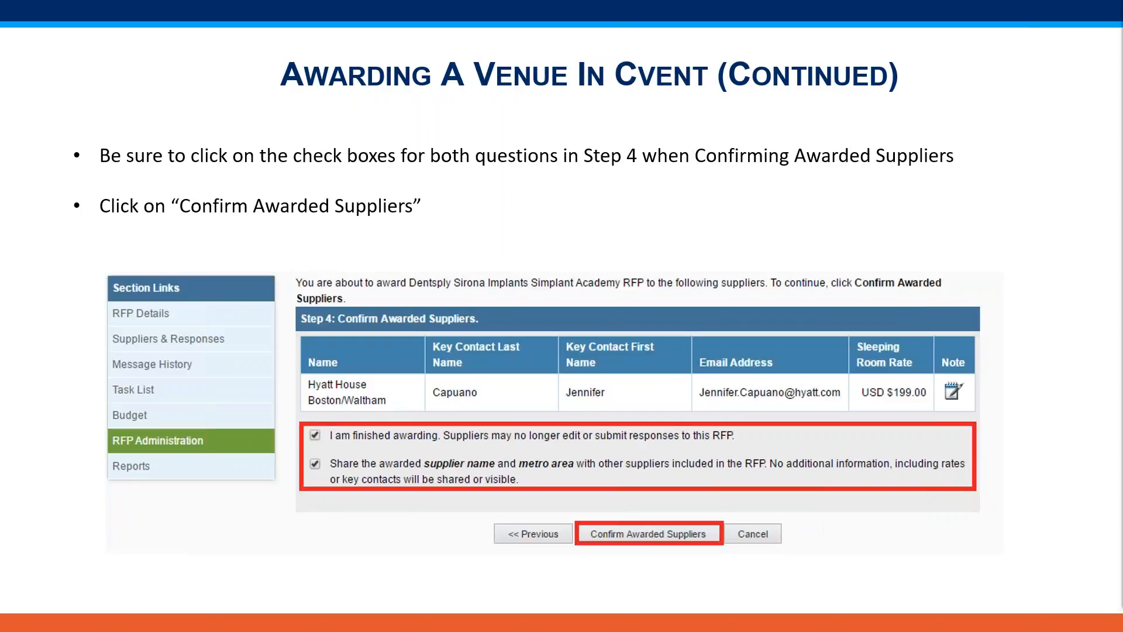
key("Right")
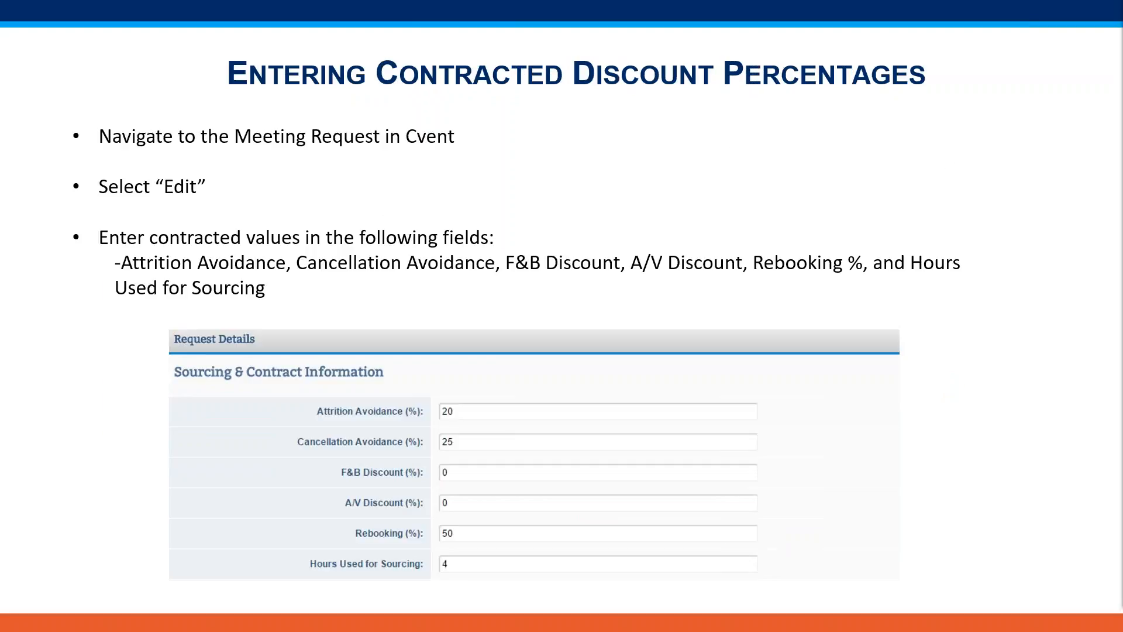
Return to Cvent and open the recently viewed Simplant Academy meeting request for editing.
key("alt+Tab")
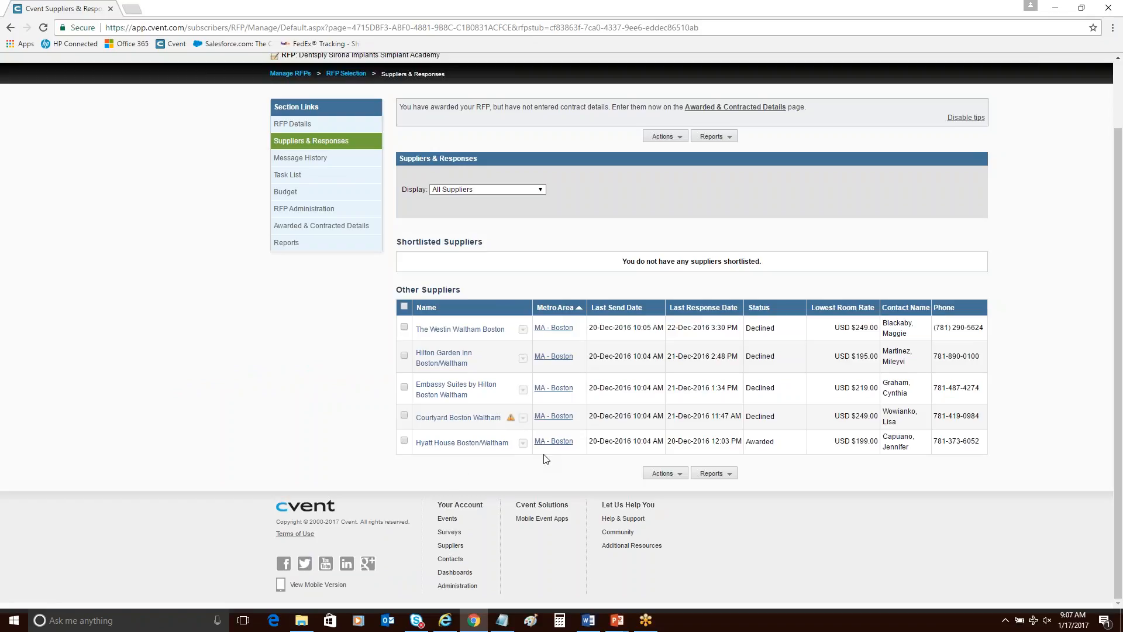
scroll(544, 458, "up", 2)
left_click(783, 82)
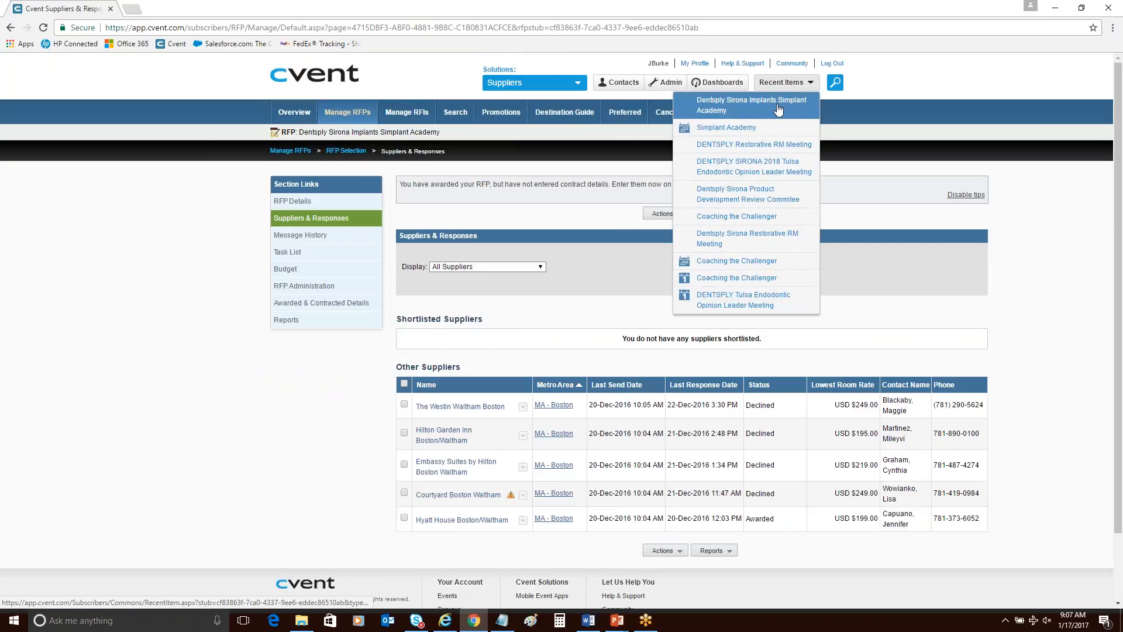
left_click(750, 125)
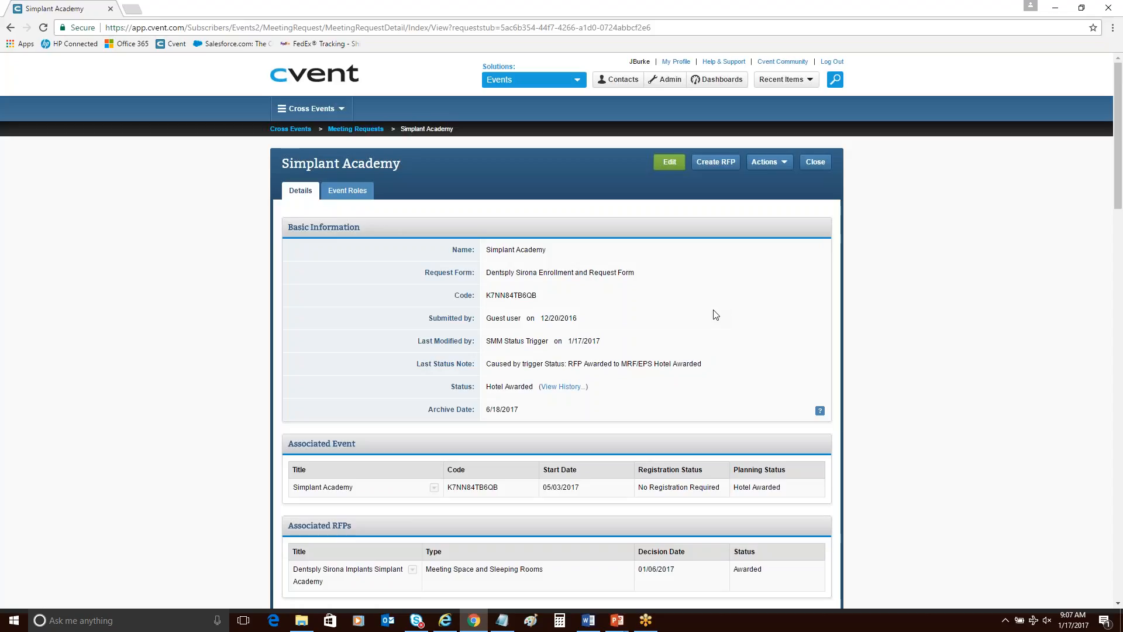
scroll(716, 314, "down", 1)
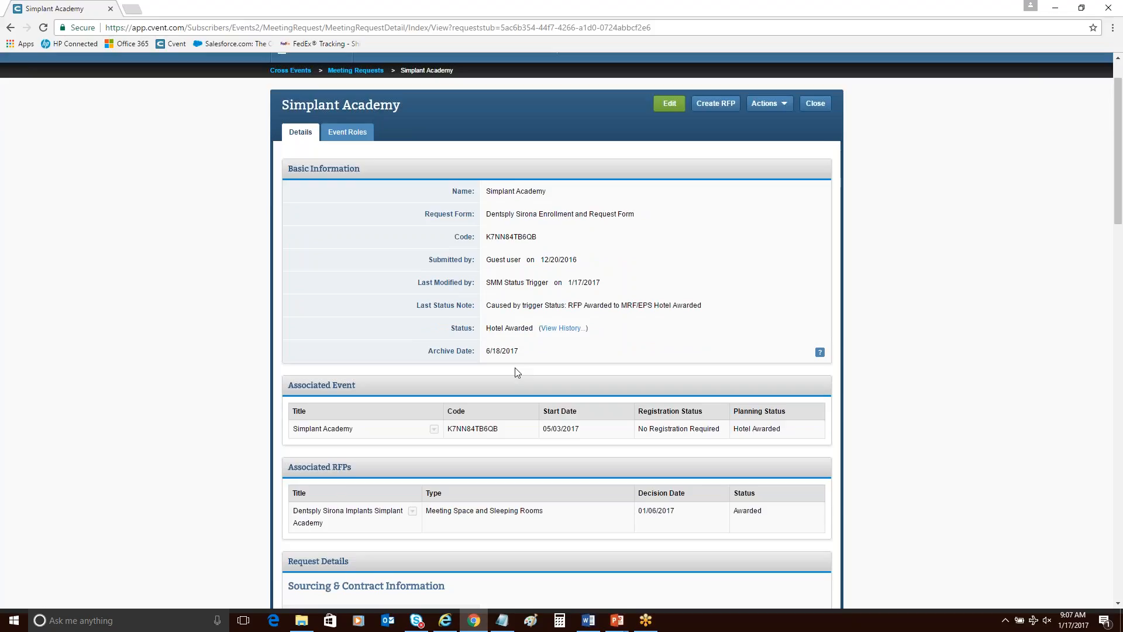
scroll(515, 369, "down", 3)
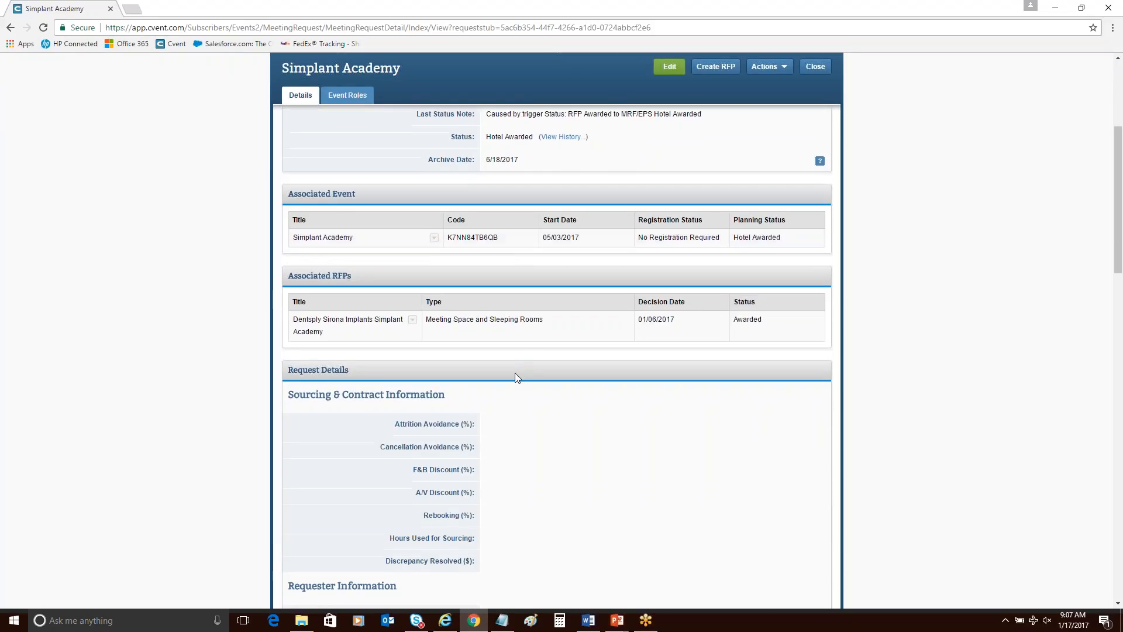
scroll(515, 374, "down", 2)
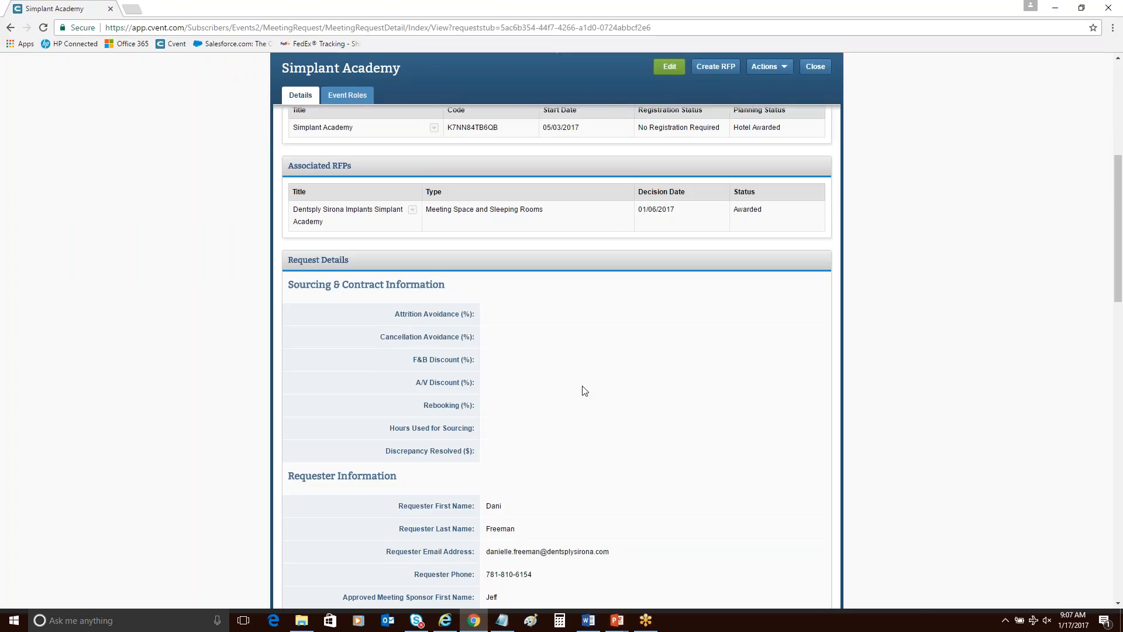
scroll(582, 389, "up", 1)
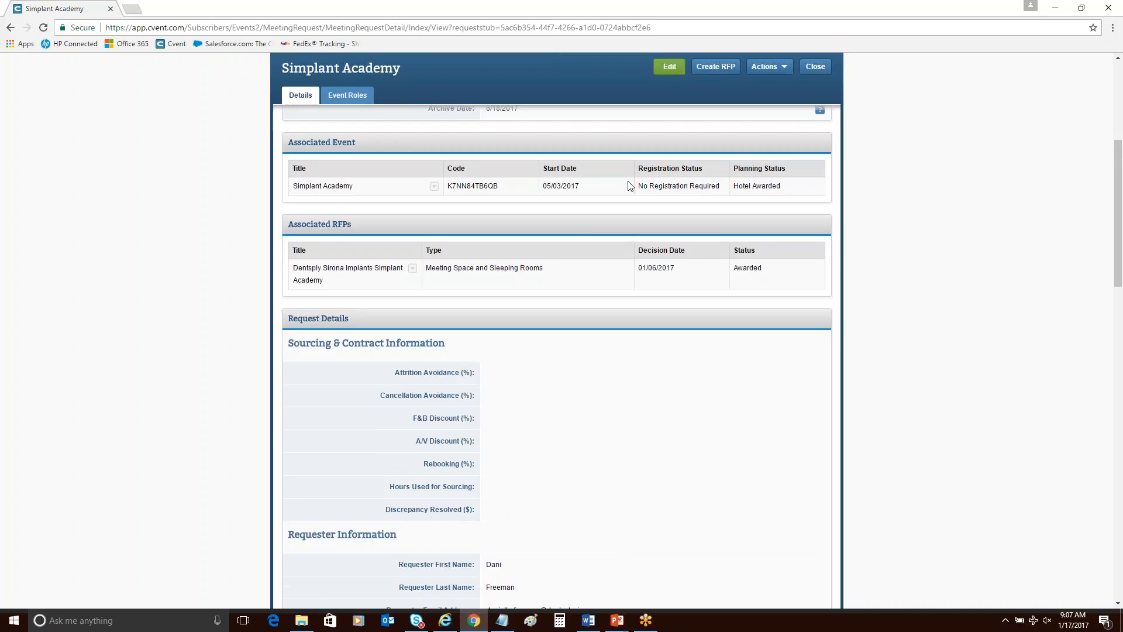
left_click(675, 70)
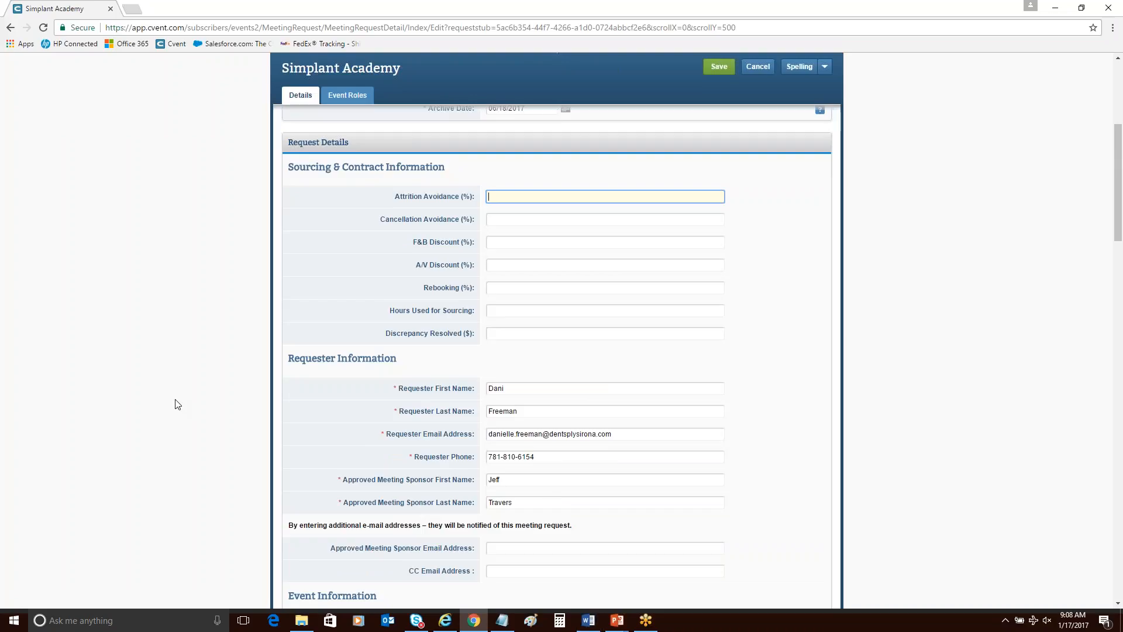
Set Attrition Avoidance to 20%, Cancellation Avoidance to 25%, and both F&B Discount and A/V Discount to 0%.
type("20")
key("Tab")
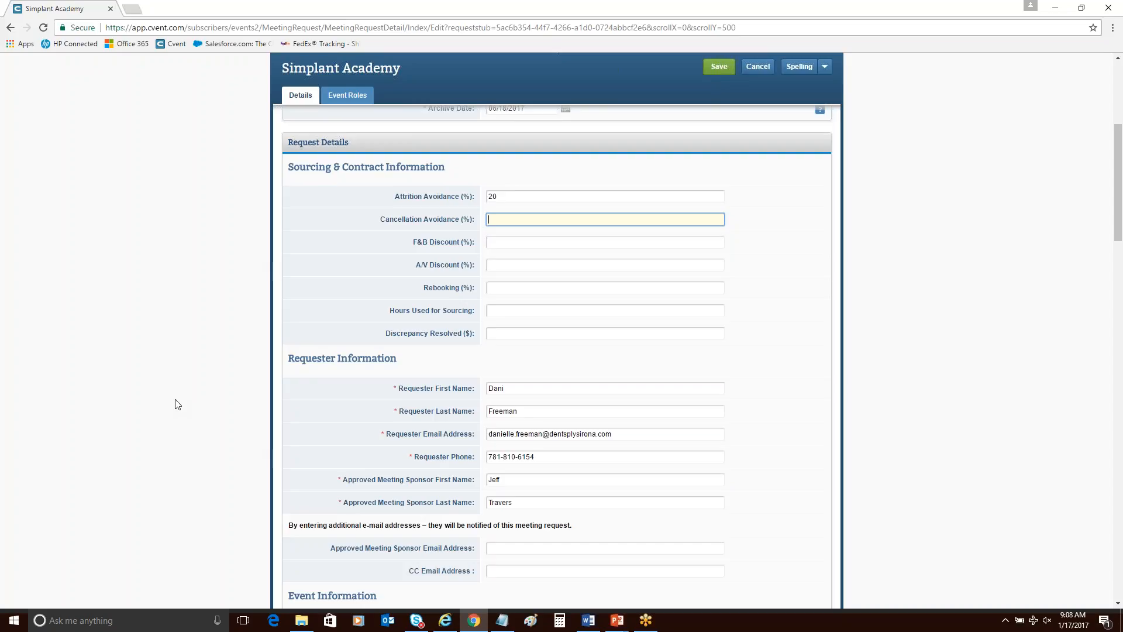
type("25")
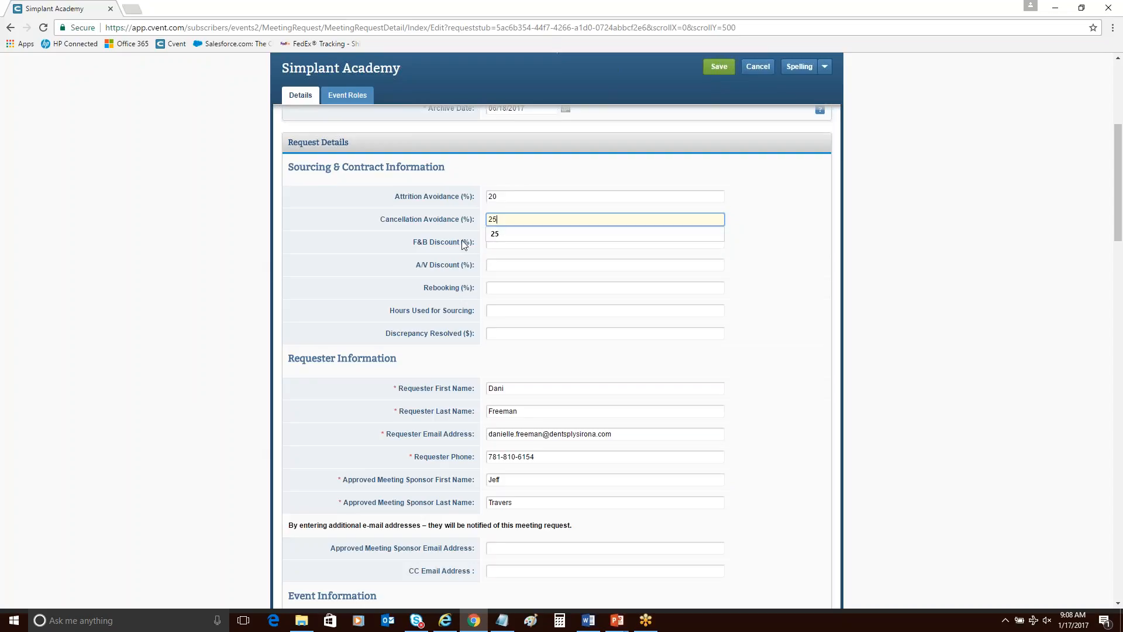
left_click(503, 243)
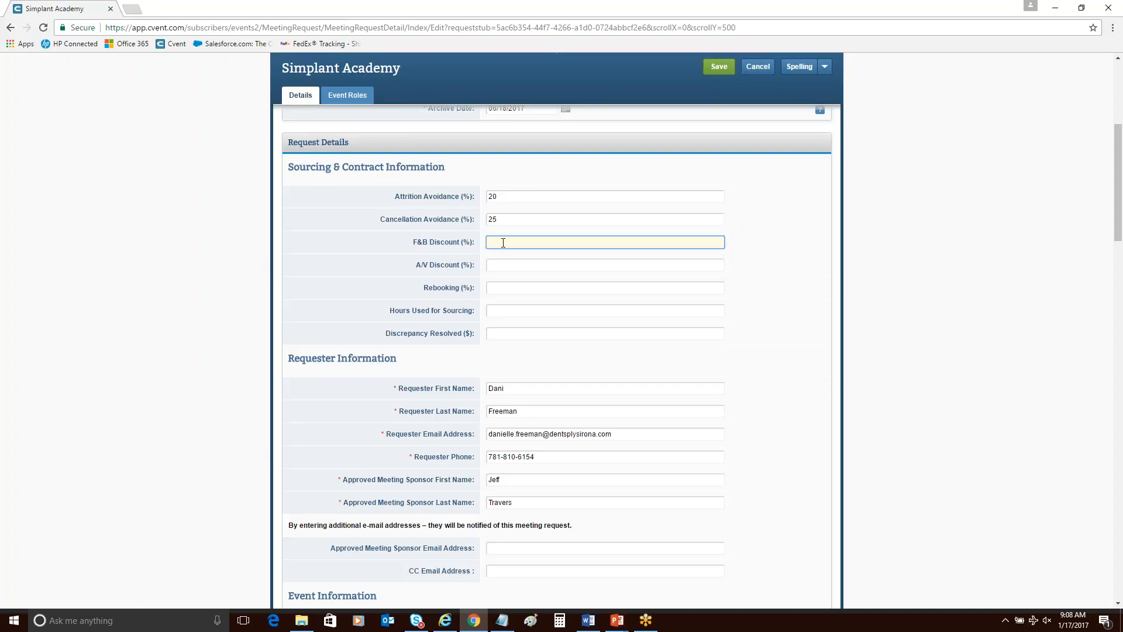
type("0")
left_click(561, 264)
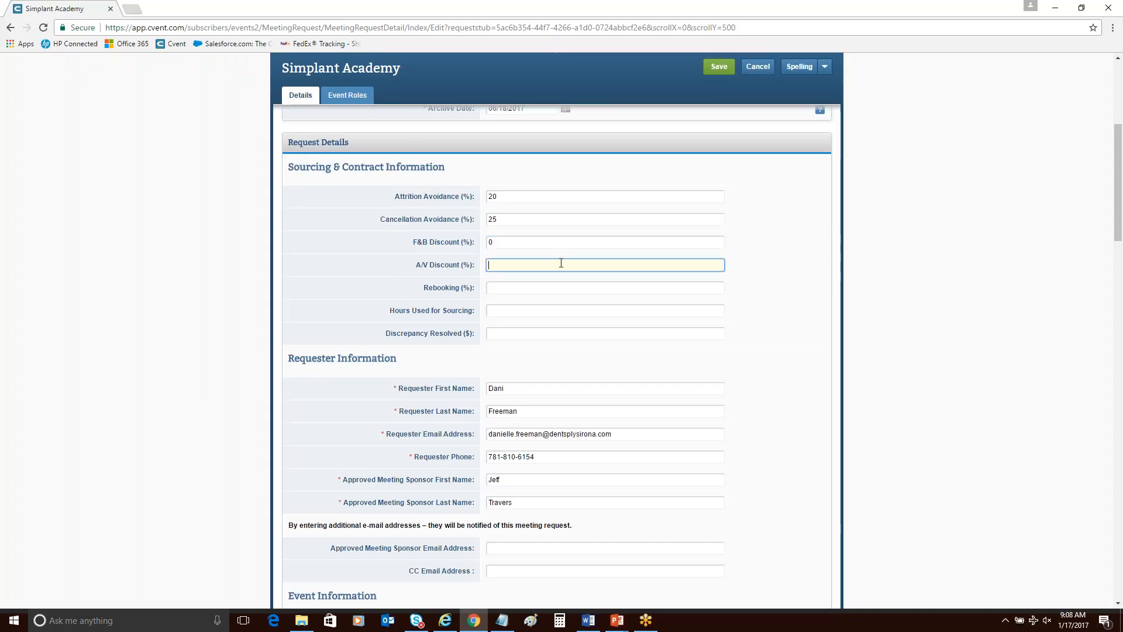
type("0")
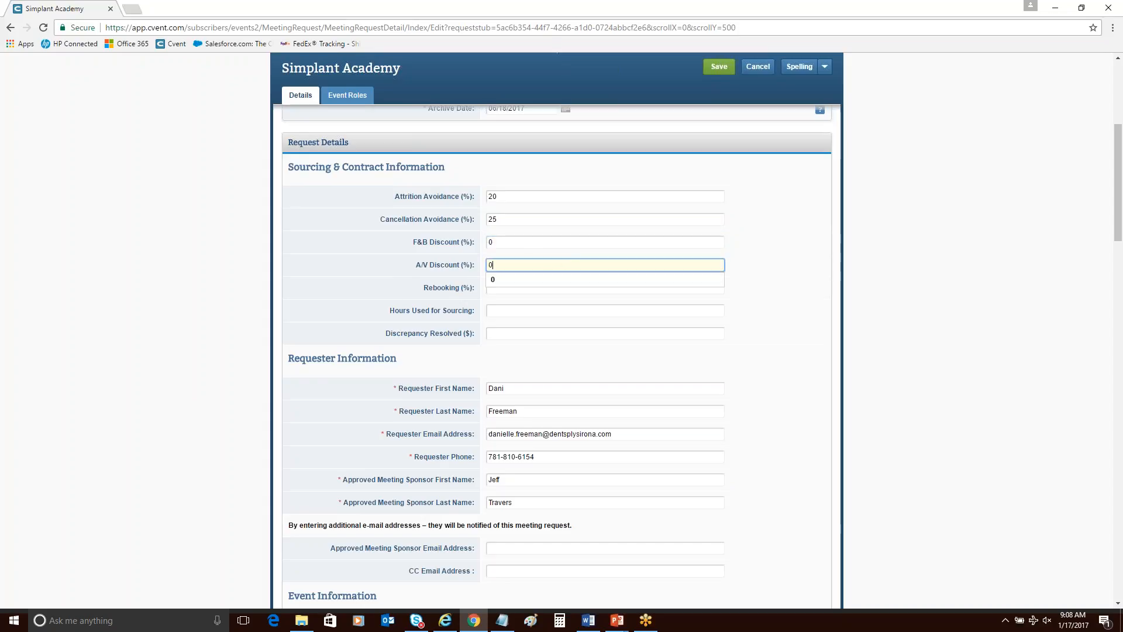
left_click(314, 253)
Set Rebooking to 50% and Hours Used for Sourcing to 4, and save the meeting request.
left_click(532, 288)
type("50")
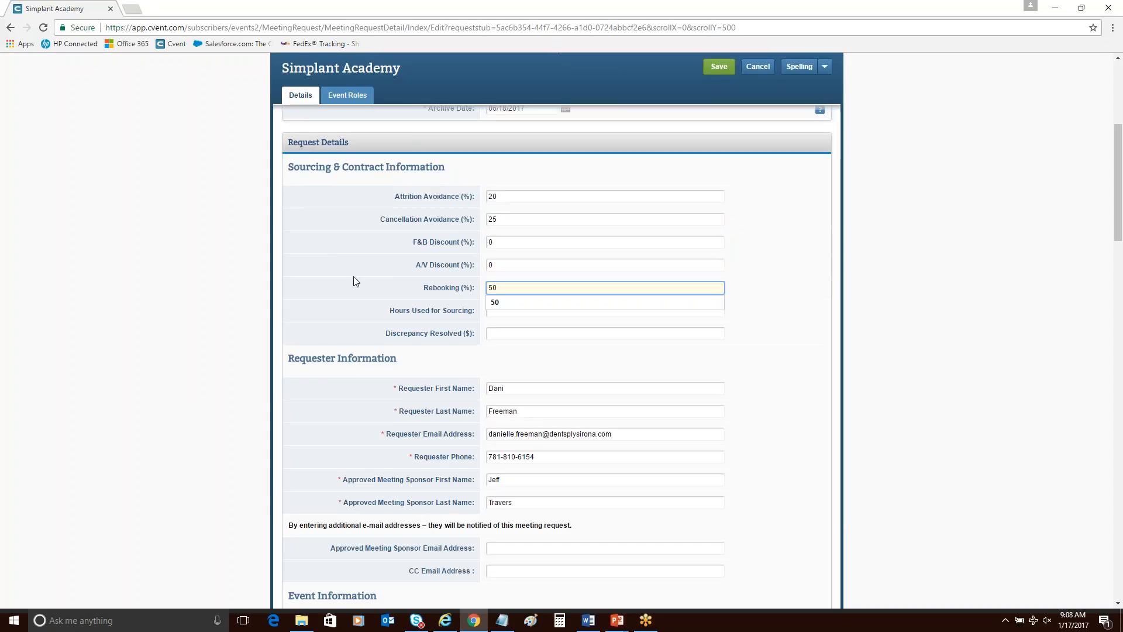
key("Tab")
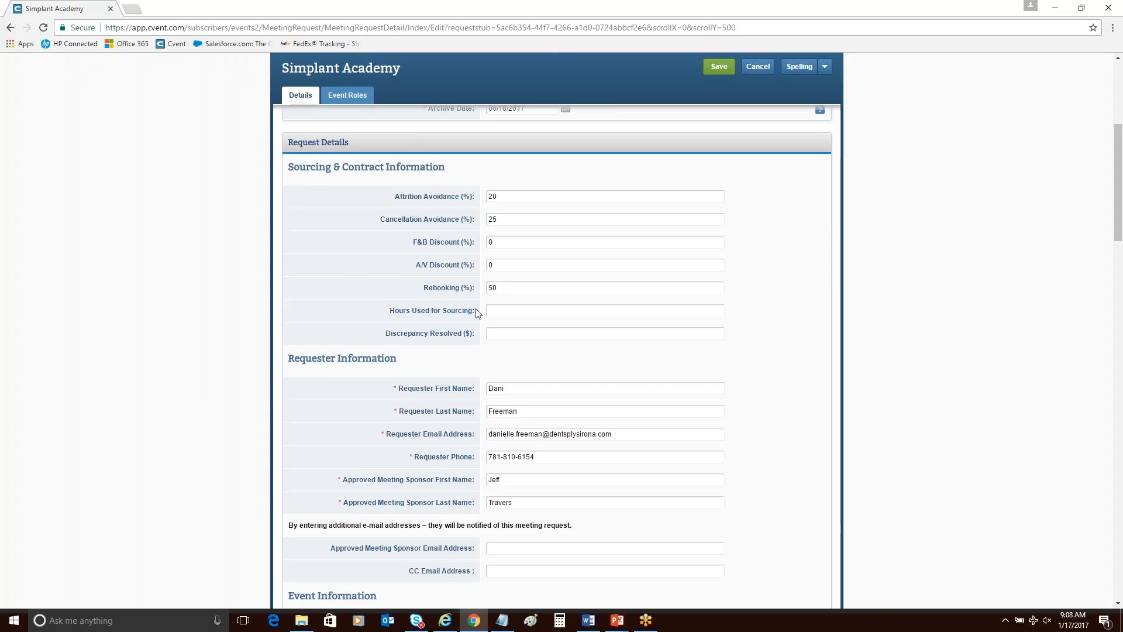
type("4")
left_click(421, 294)
scroll(460, 380, "up", 1)
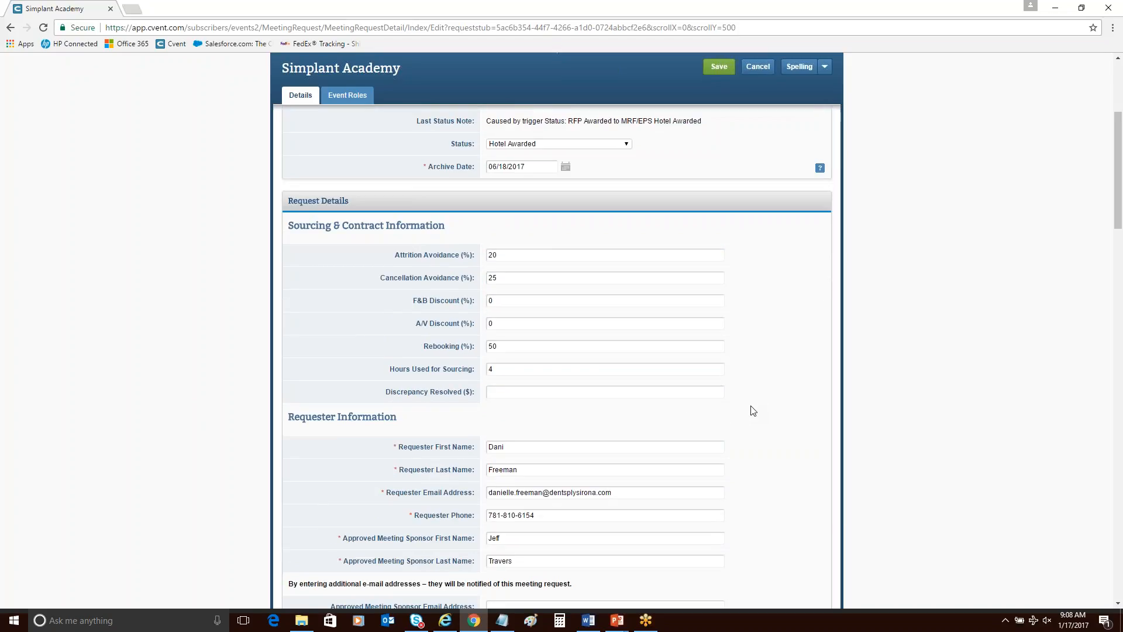
scroll(753, 411, "up", 3)
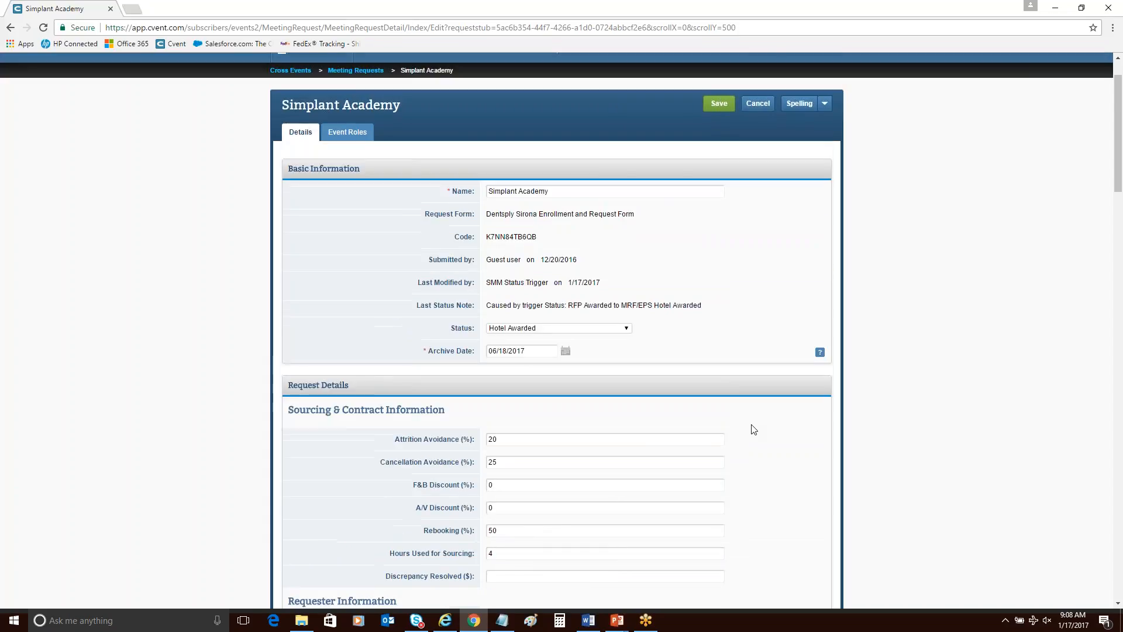
scroll(616, 525, "up", 1)
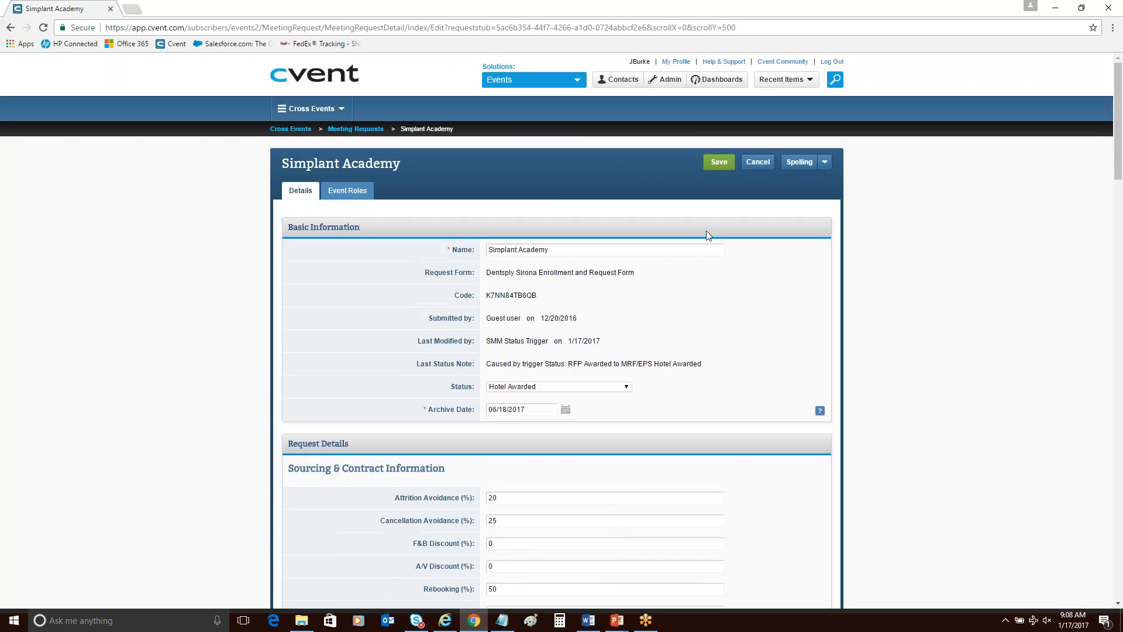
left_click(721, 167)
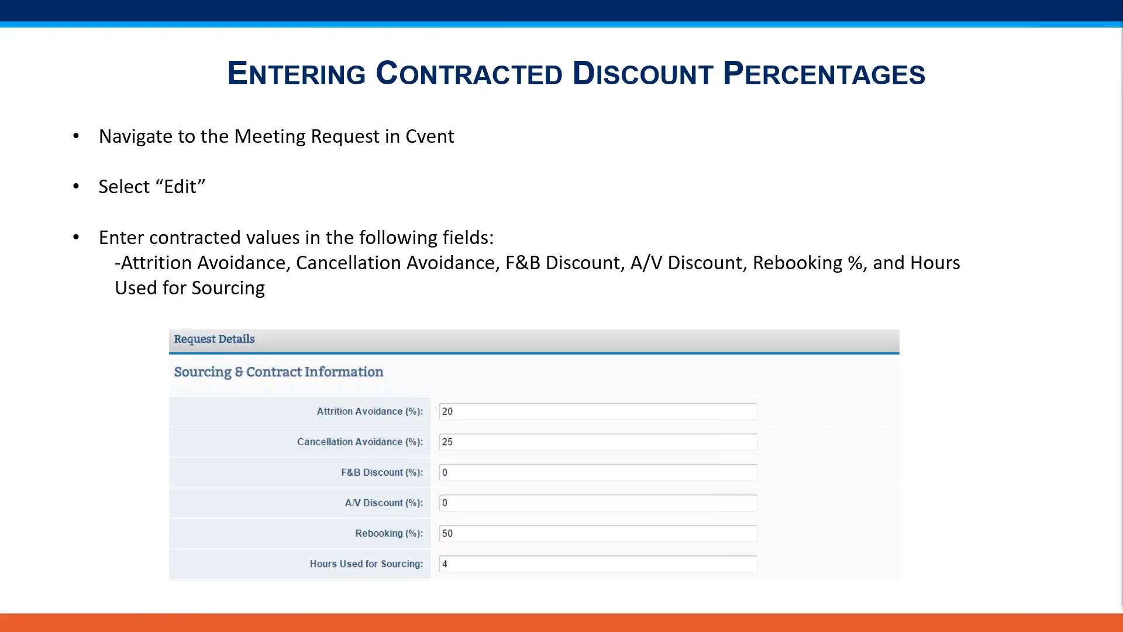
Advance the presentation to the "Confirm Meeting Data" slide, and review the saved Simplant Academy request's details in Cvent.
key("Right")
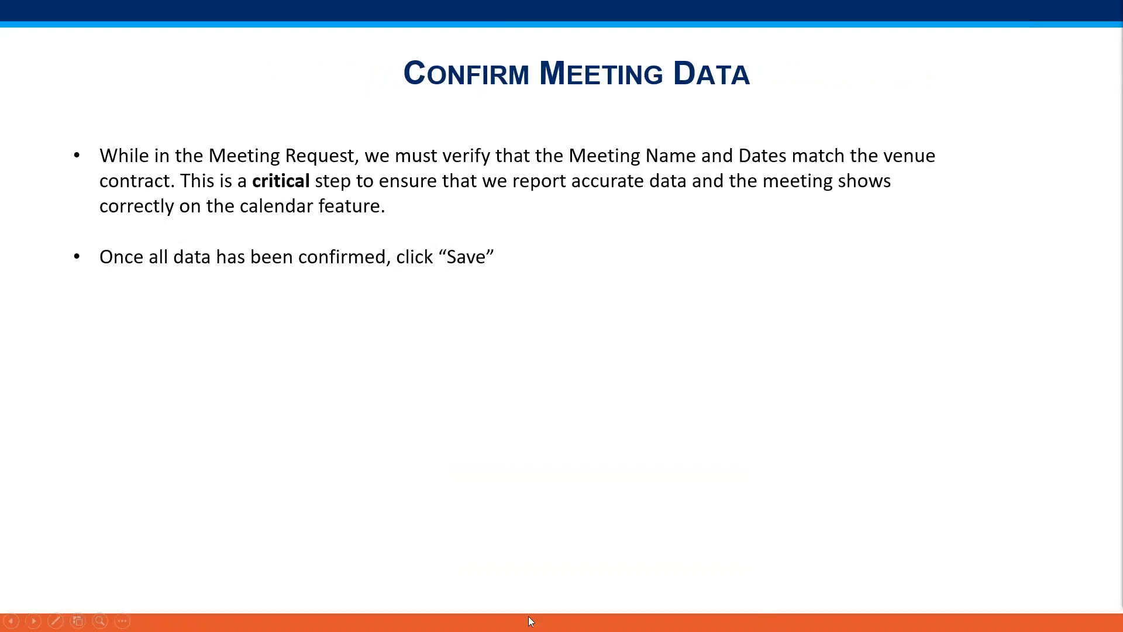
key("alt+Tab")
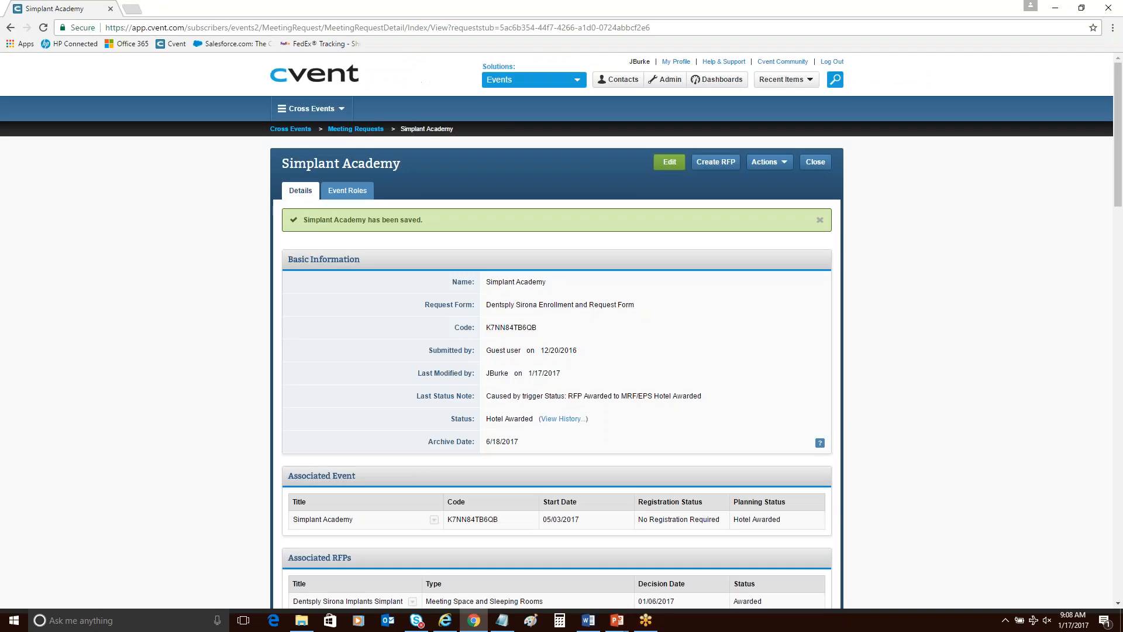
scroll(671, 429, "down", 2)
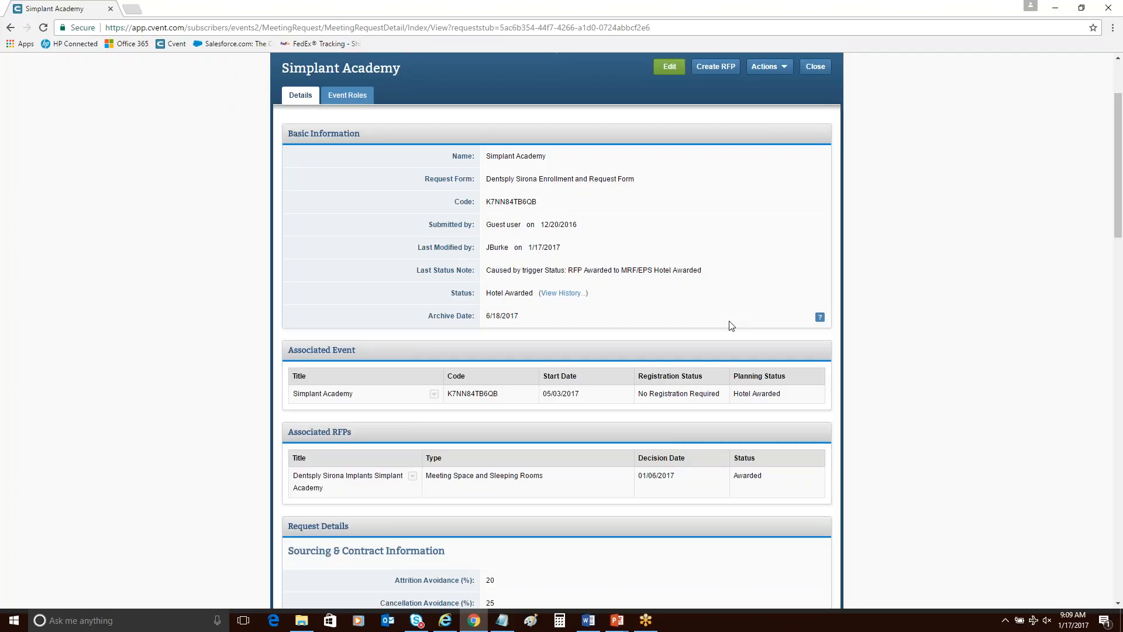
scroll(728, 324, "down", 3)
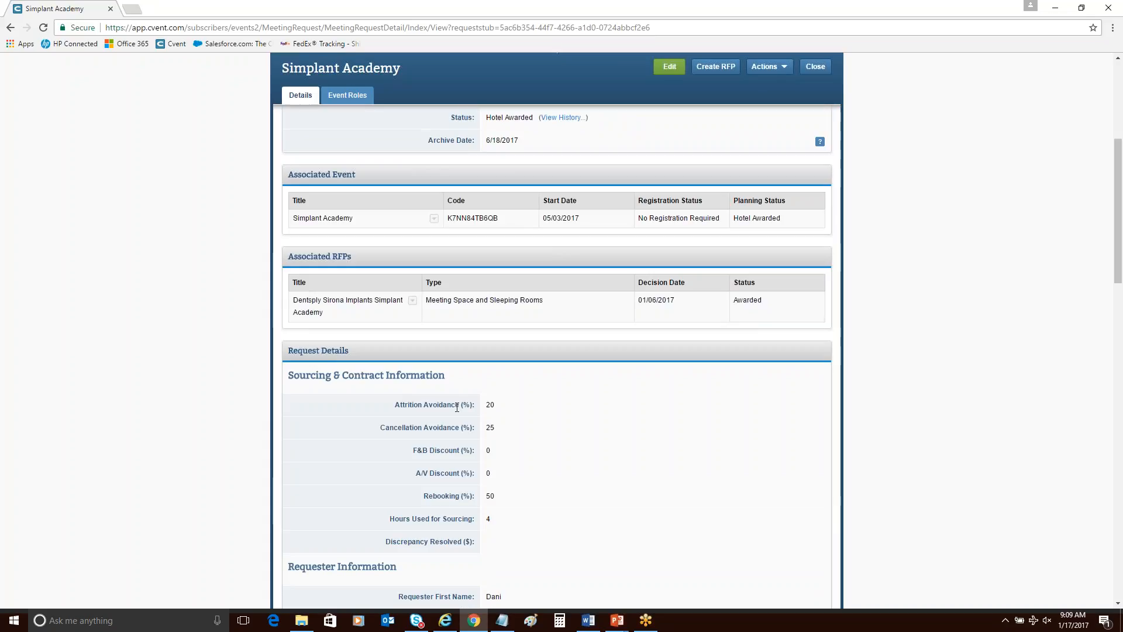
scroll(554, 498, "down", 3)
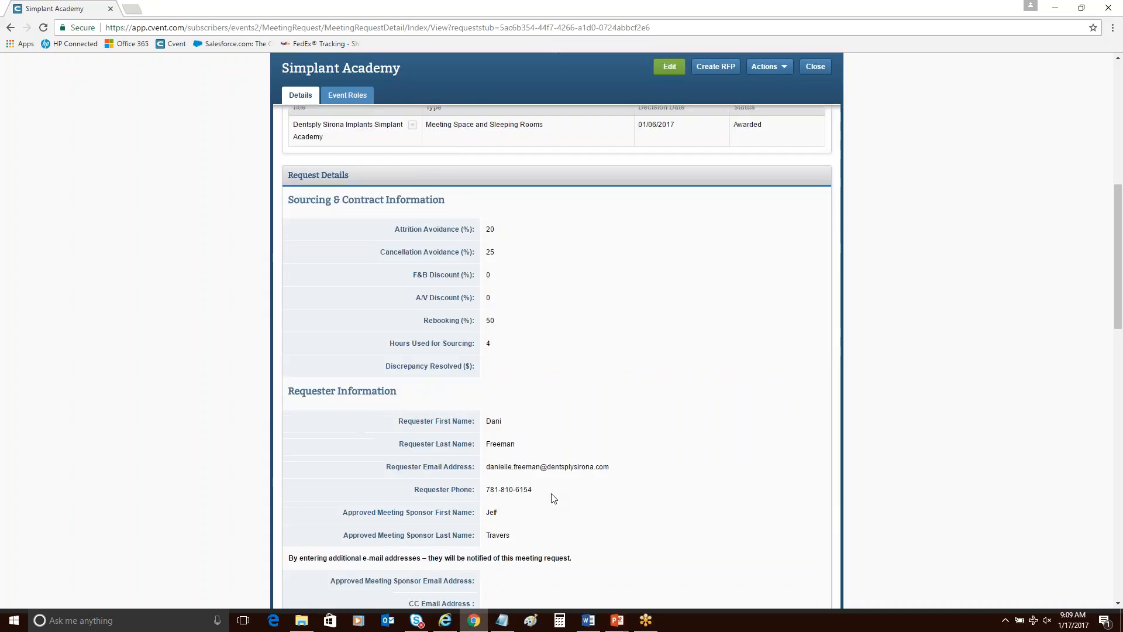
scroll(553, 498, "up", 3)
scroll(554, 498, "up", 1)
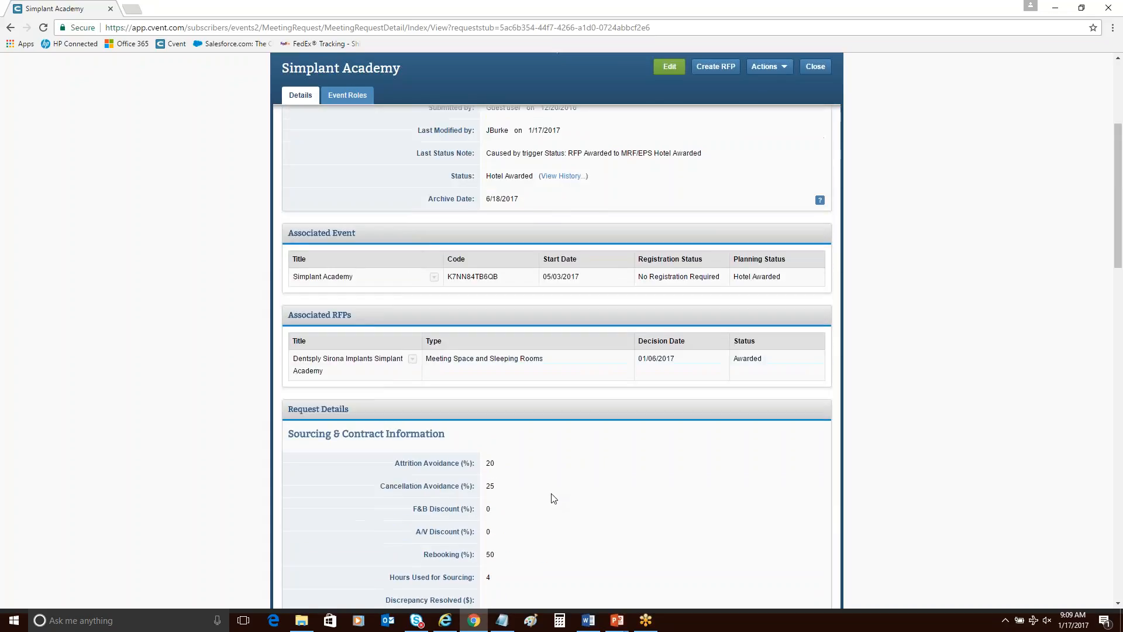
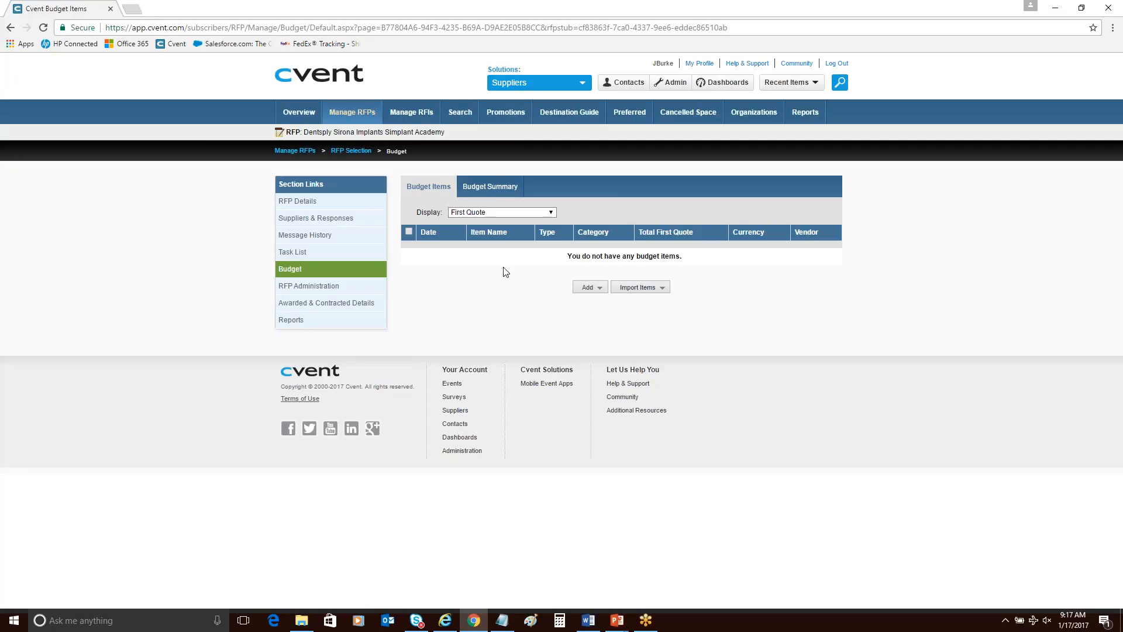
Add a variable cost budget item named ROH Rooms with category Accommodation and subcategory ROH Rooms.
left_click(585, 288)
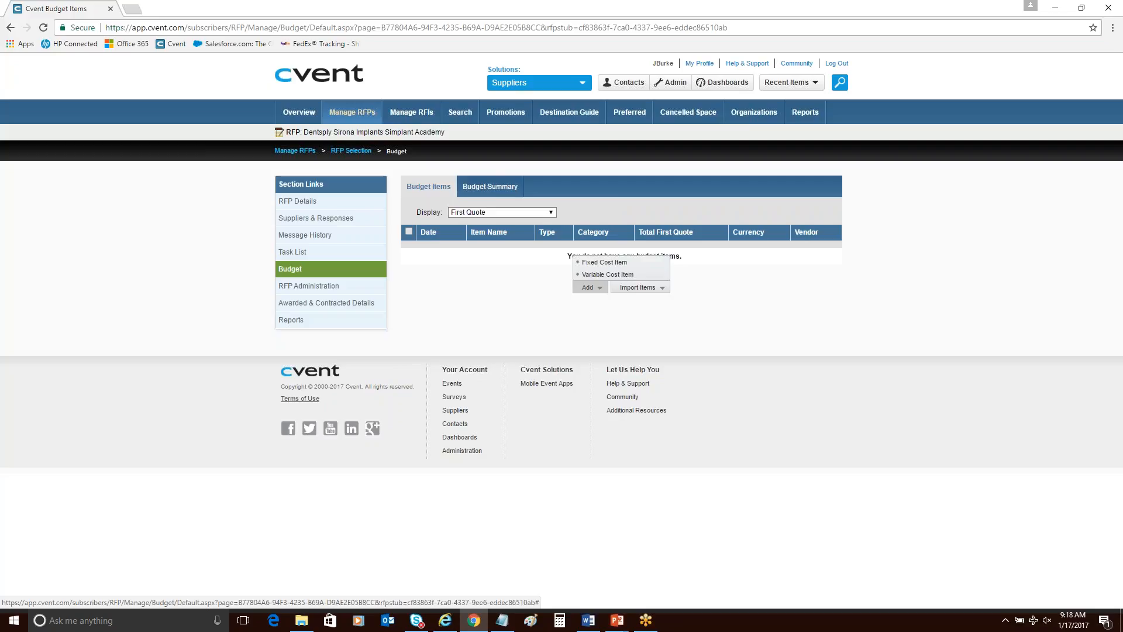
left_click(600, 275)
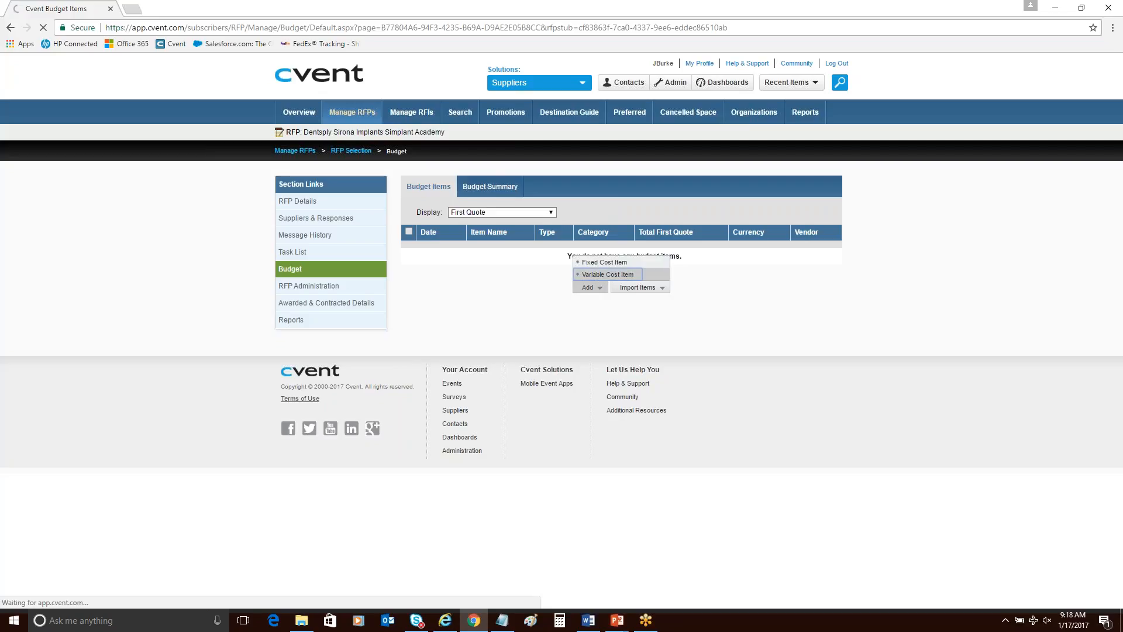
left_click(492, 240)
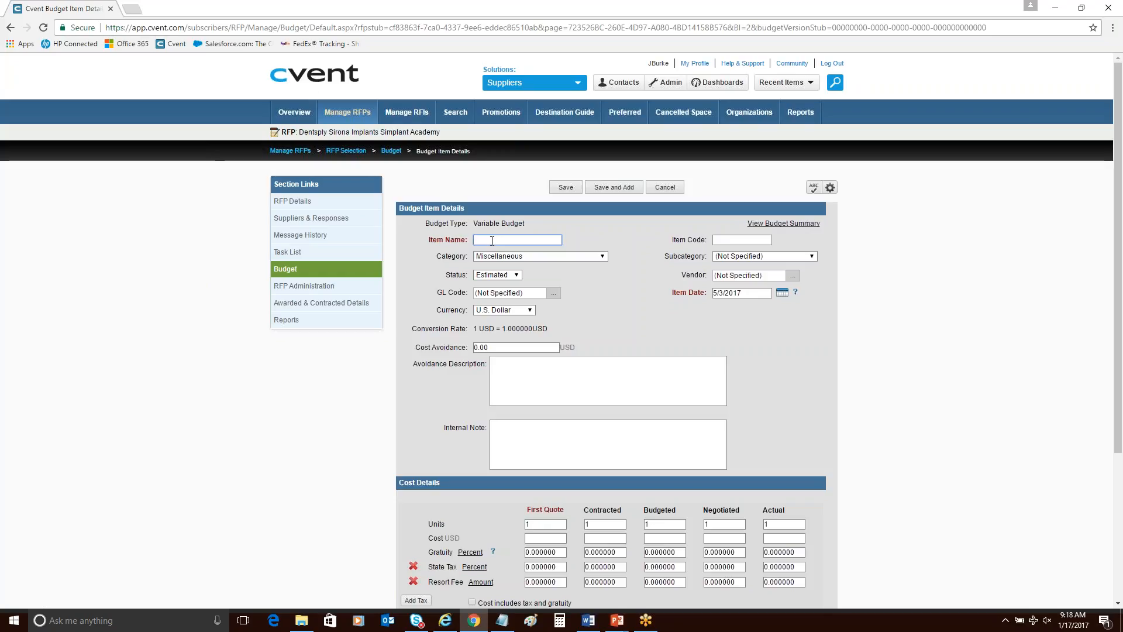
type("R")
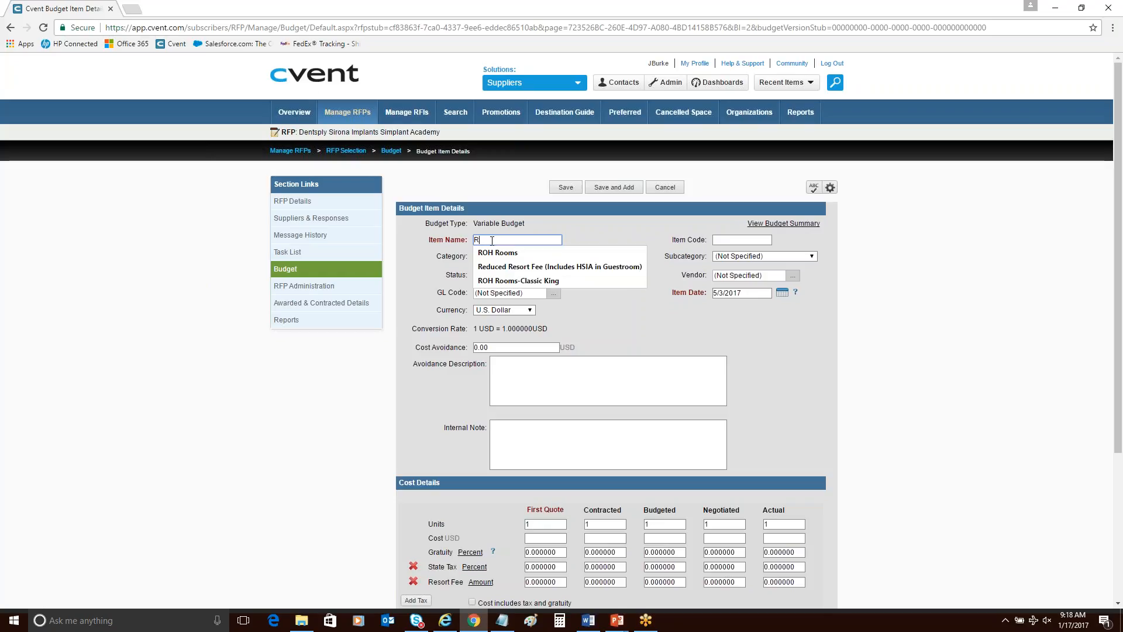
left_click(498, 253)
left_click(521, 256)
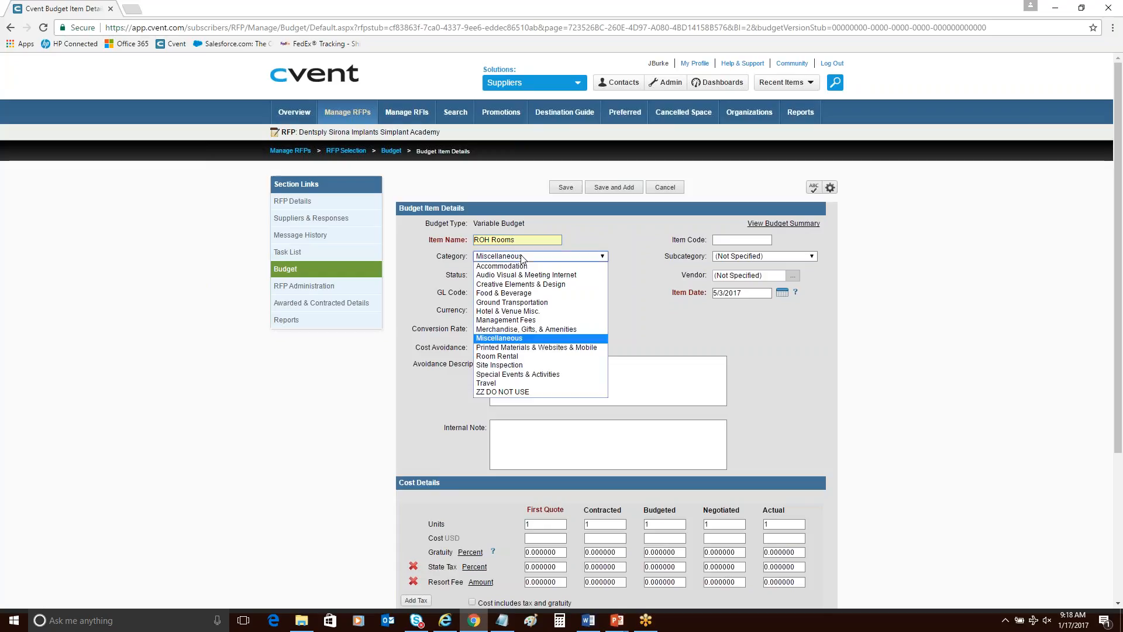
left_click(522, 266)
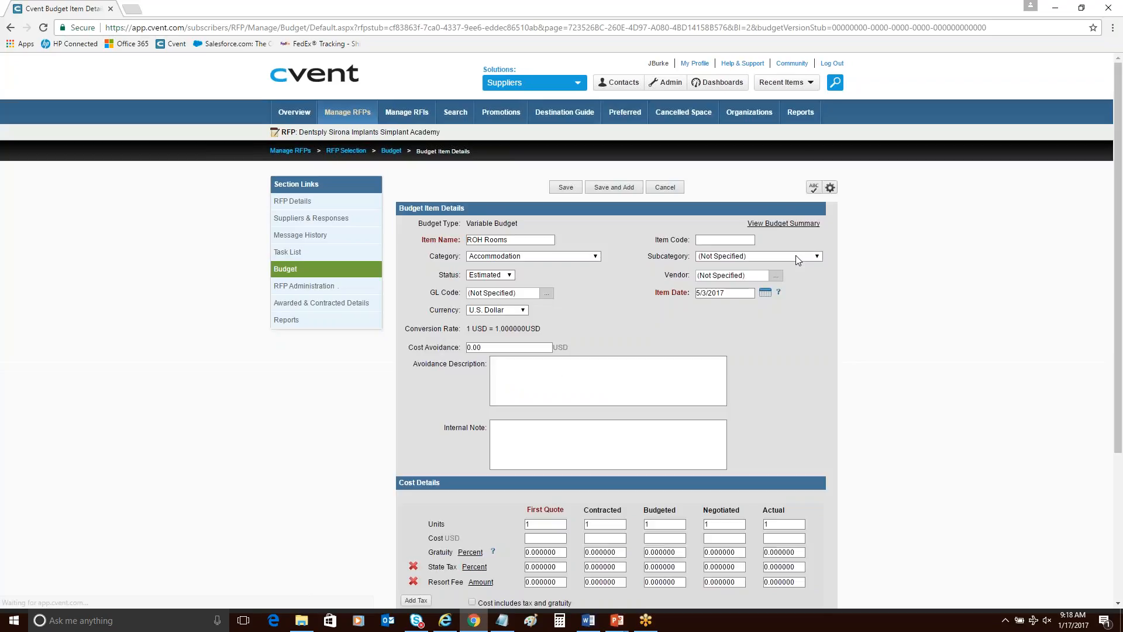
left_click(796, 257)
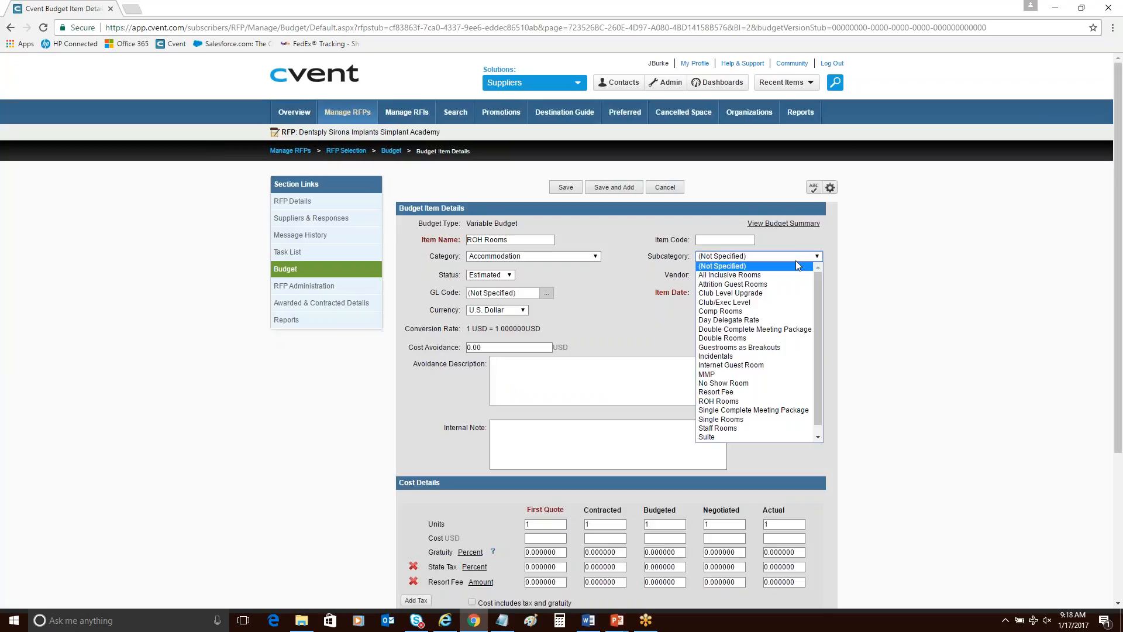
left_click(766, 400)
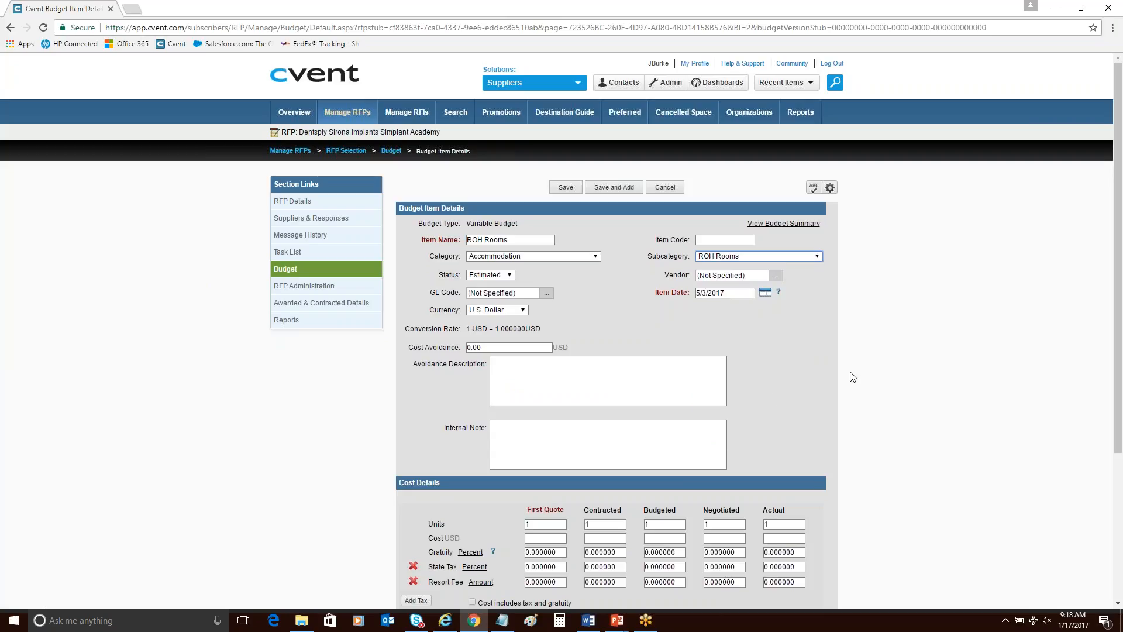
Set the ROH Rooms units to 45 for both First Quote and Contracted.
double_click(545, 524)
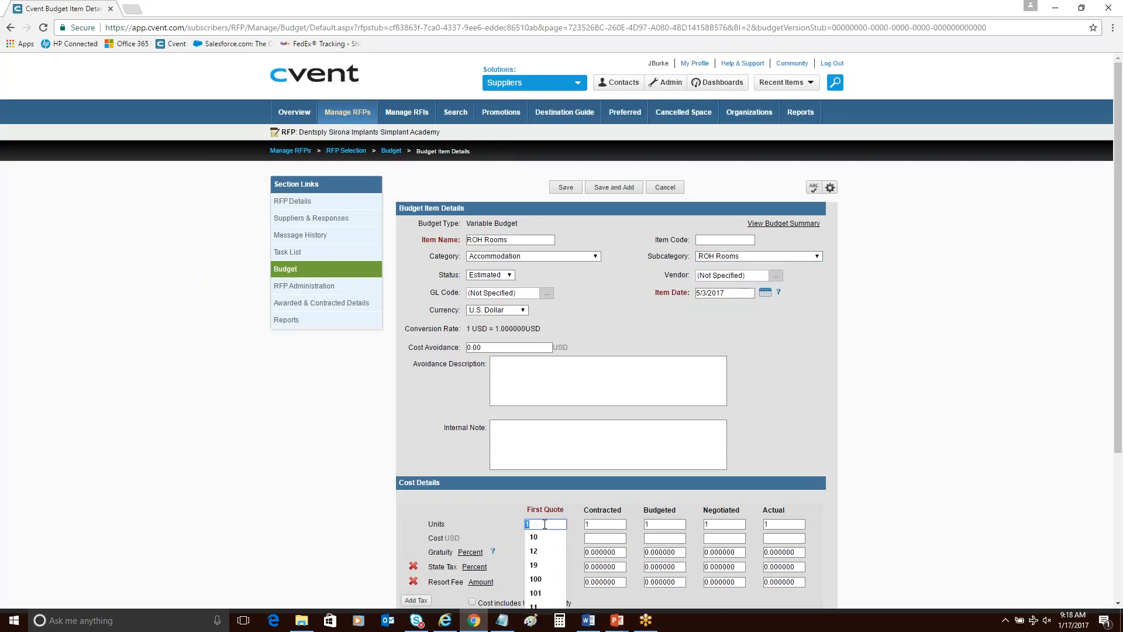
type("45")
double_click(594, 524)
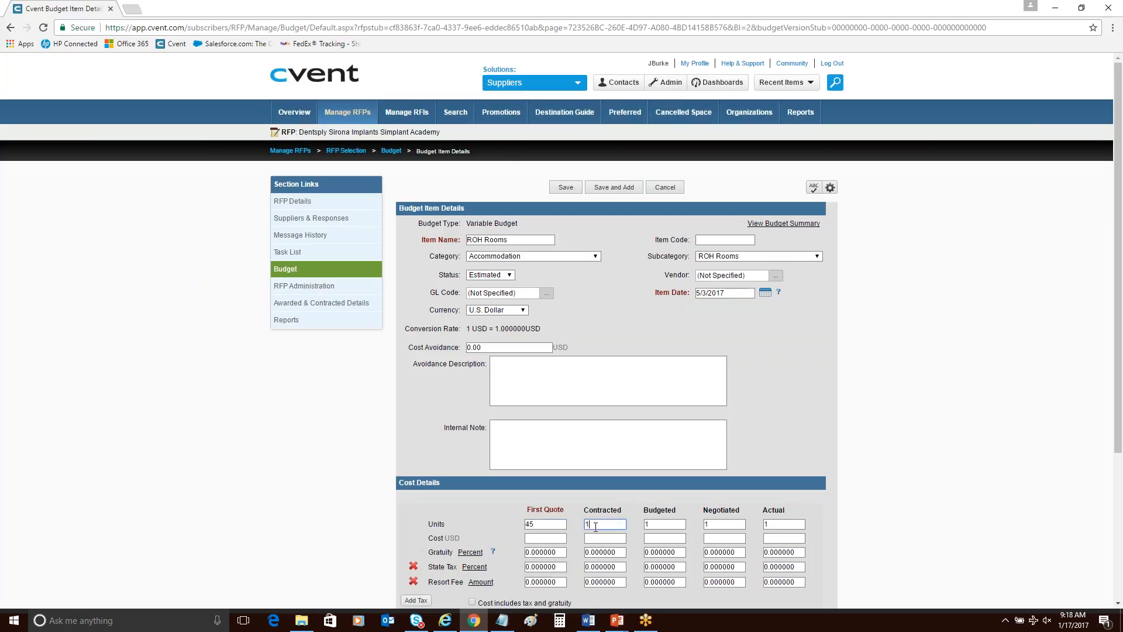
type("45")
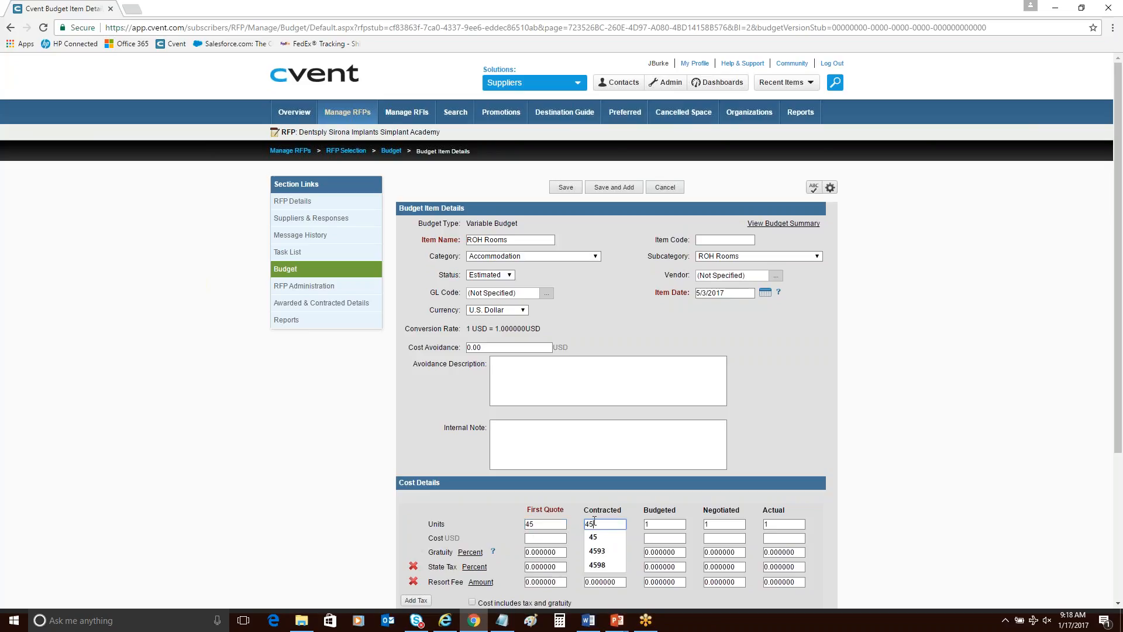
Enter the ROH Rooms cost as 199 USD for First Quote and 179 USD for Contracted.
left_click(527, 537)
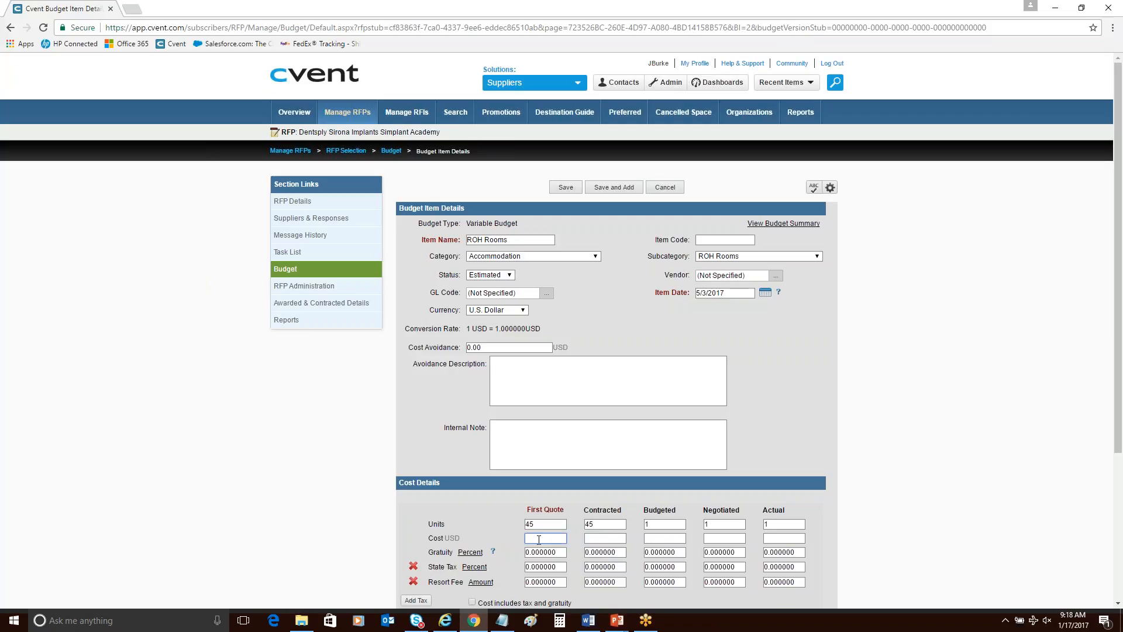
type("199")
left_click(243, 385)
left_click(605, 538)
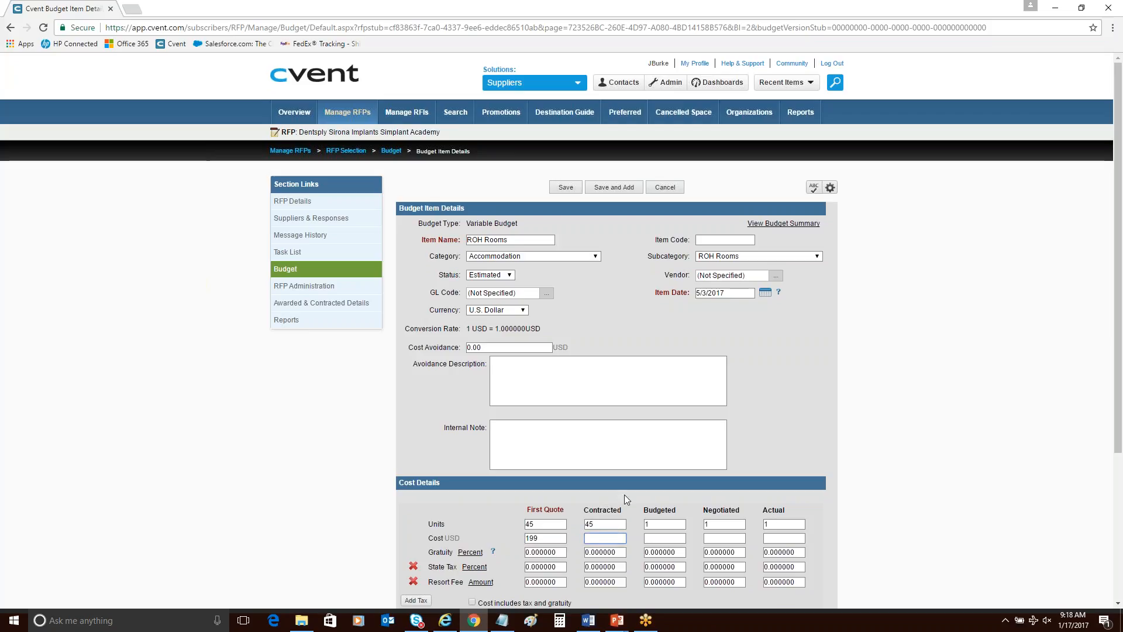
type("179")
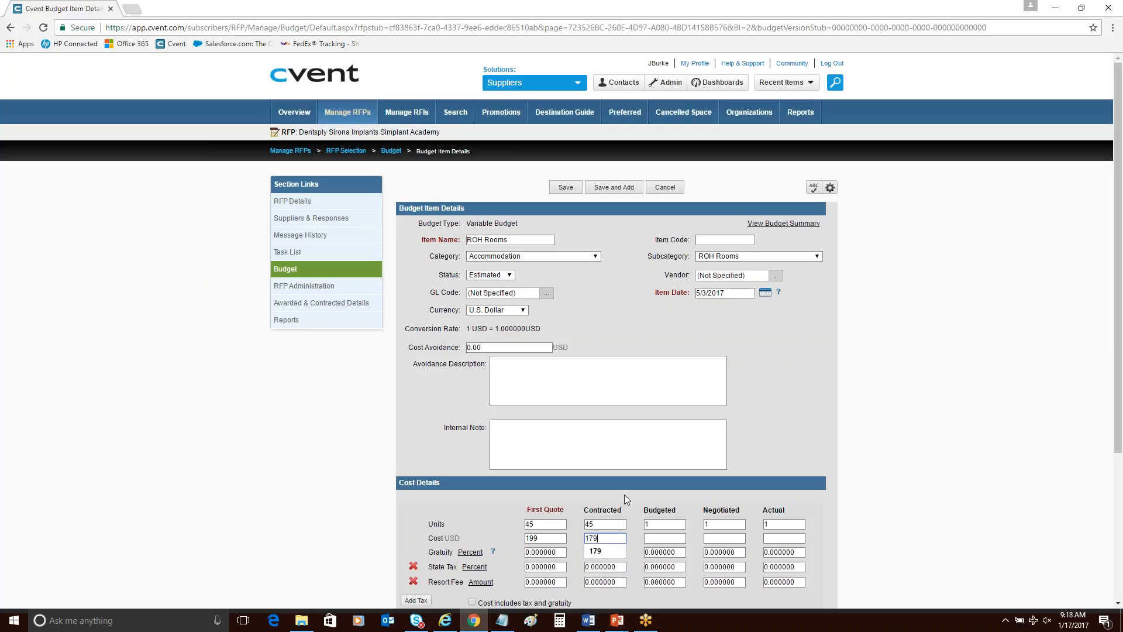
left_click(836, 498)
Set the State Tax to 7 percent for both First Quote and Contracted.
scroll(833, 493, "down", 1)
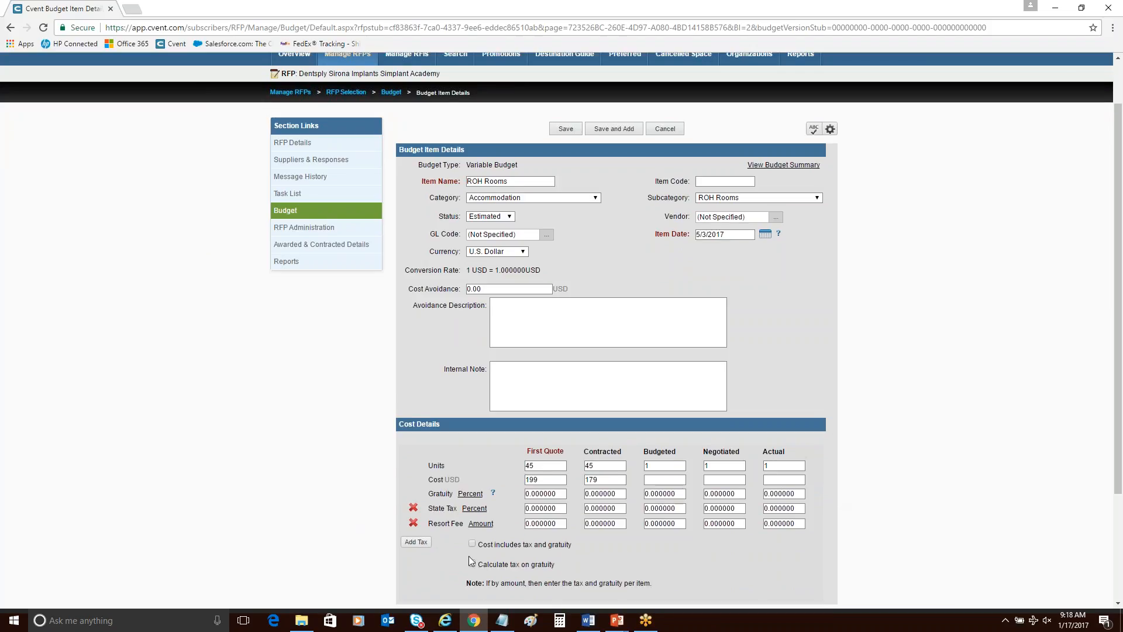
double_click(556, 509)
type("7")
key("Tab")
type("7")
left_click(364, 490)
Add Occupancy Tax to the item's cost details and set its amount to 14 for both First Quote and Contracted.
left_click(415, 541)
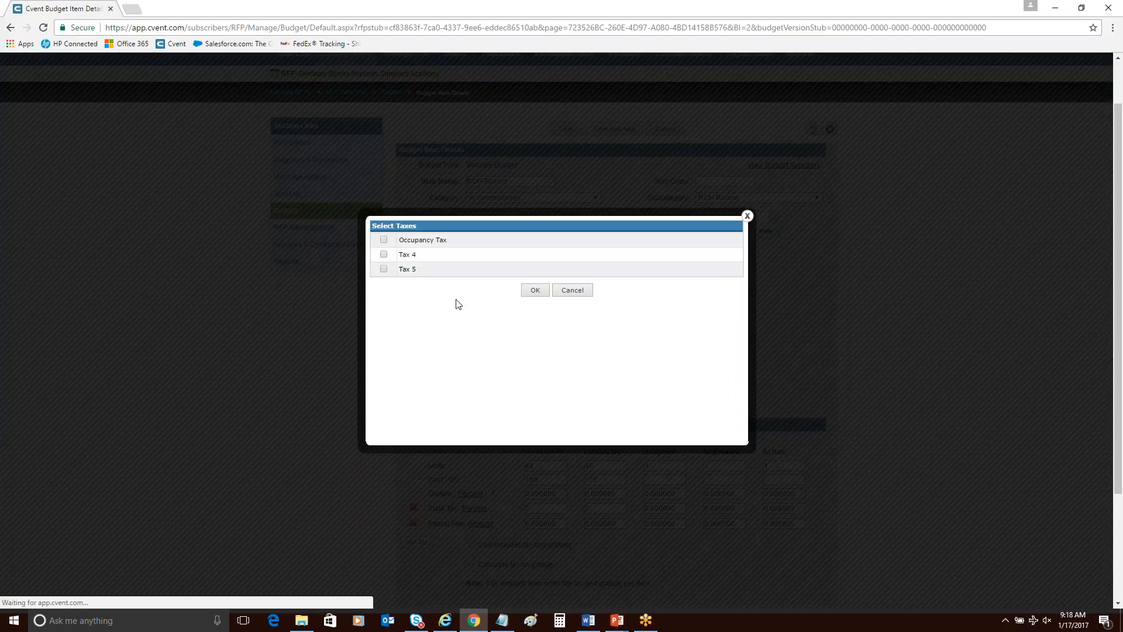
left_click(383, 239)
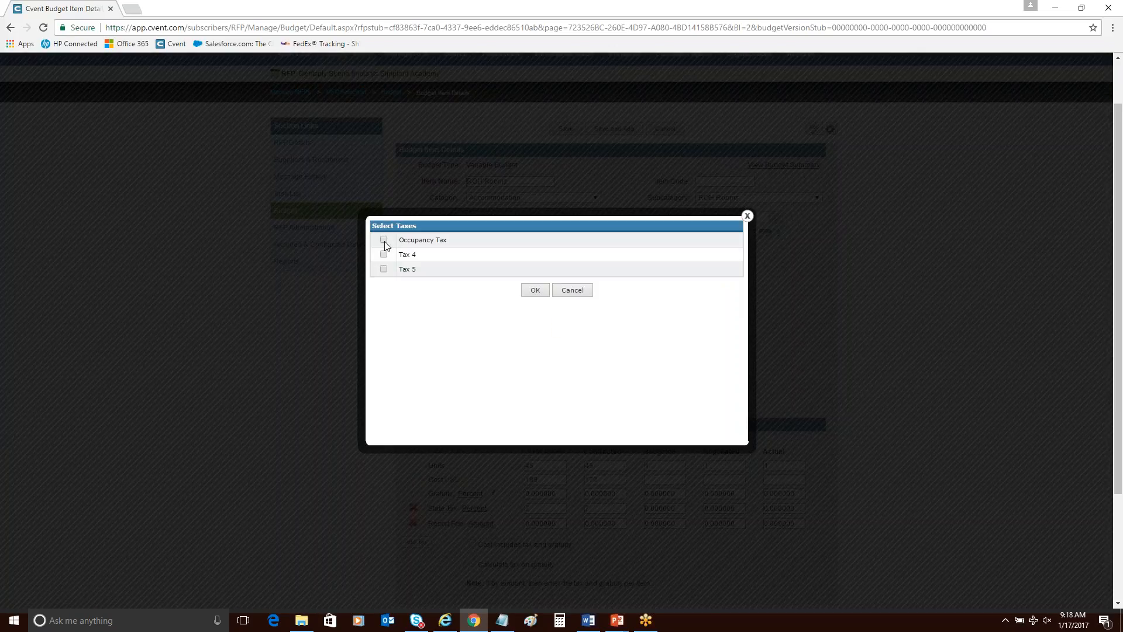
left_click(535, 290)
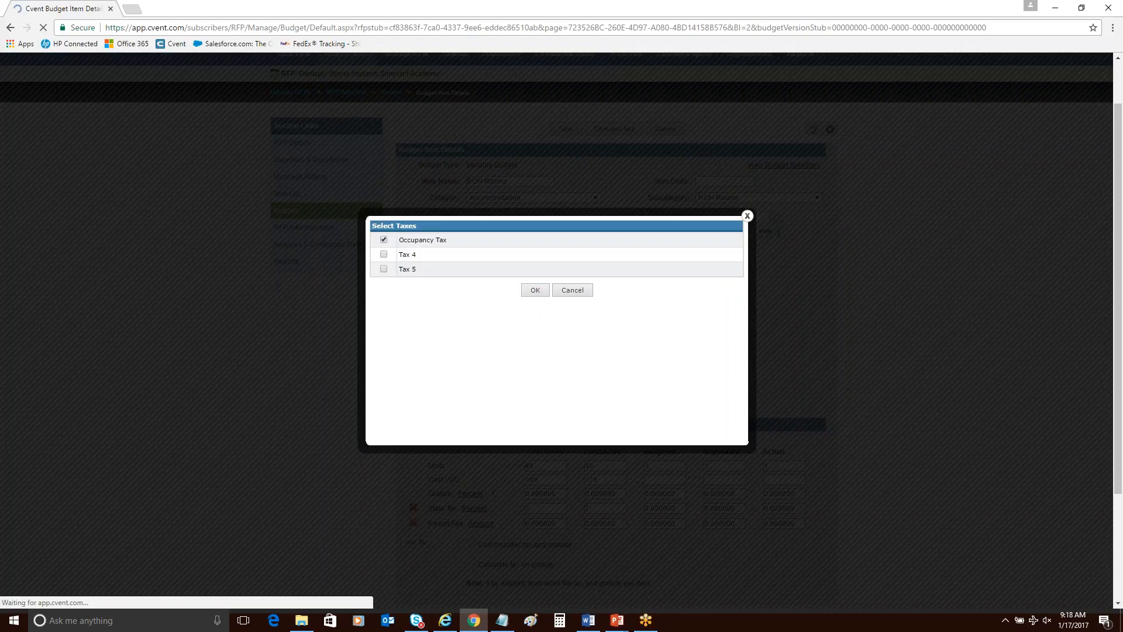
scroll(534, 309, "down", 3)
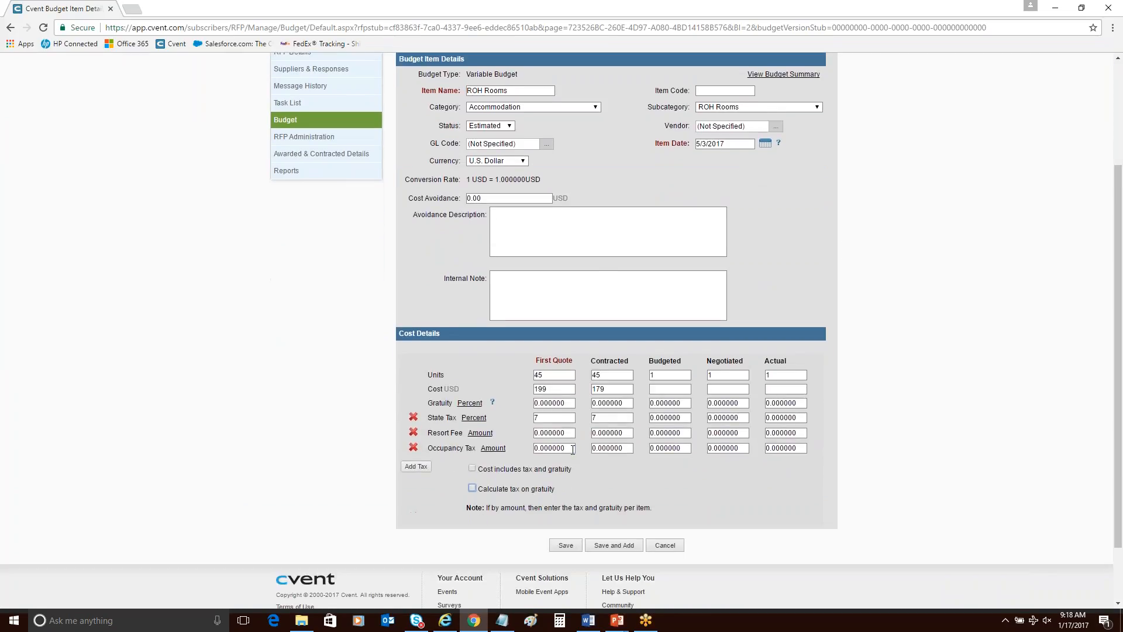
double_click(572, 449)
type("14")
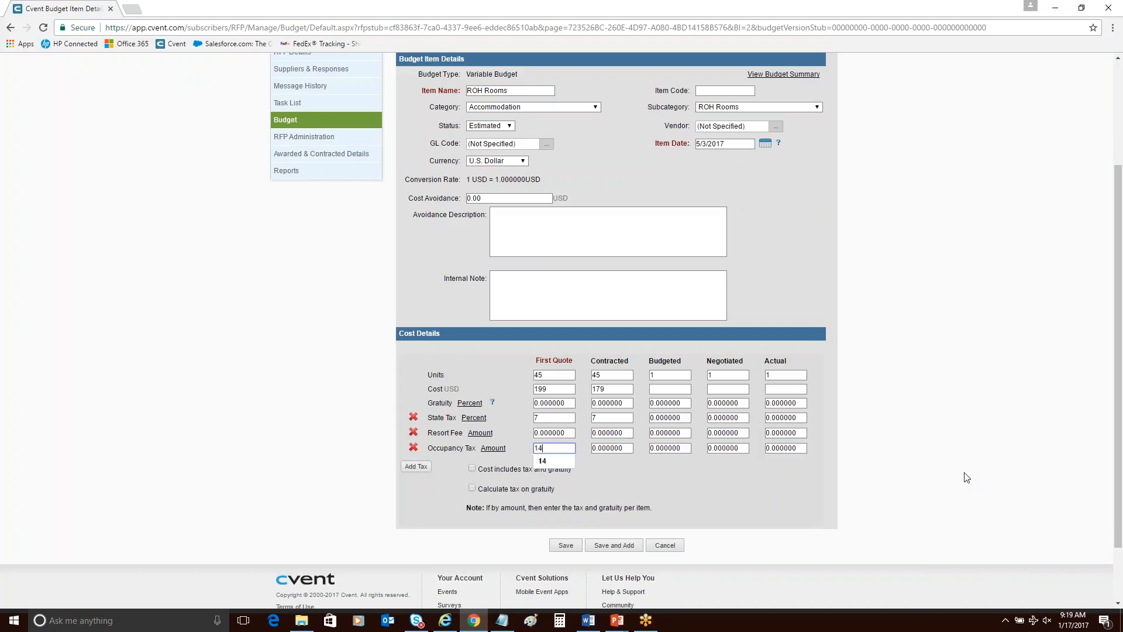
double_click(628, 447)
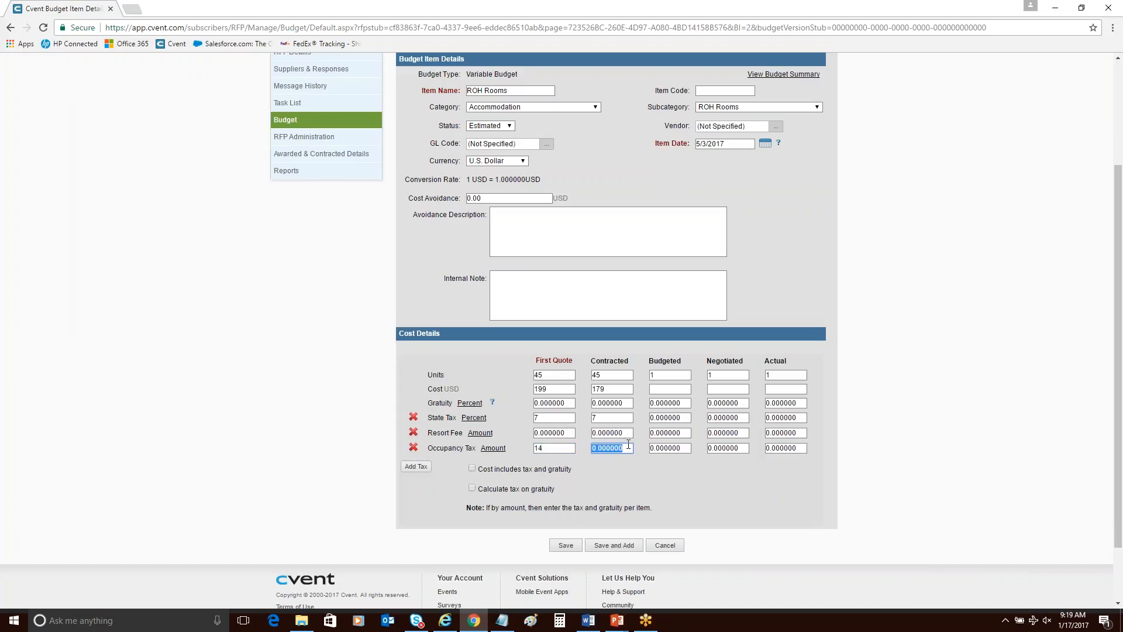
type("14")
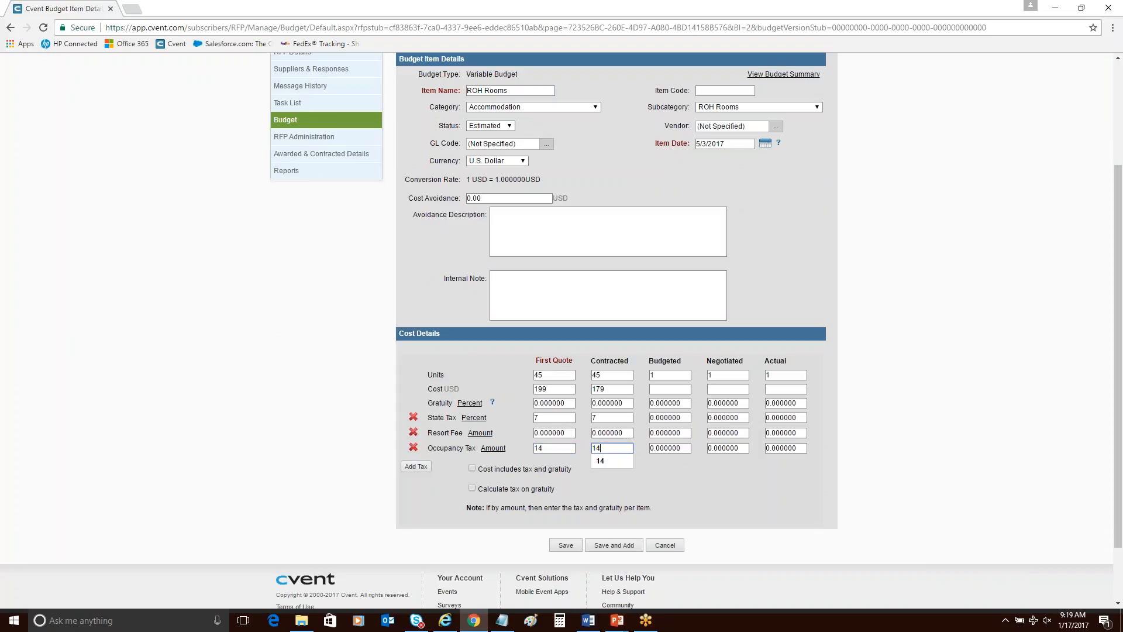
left_click(738, 487)
Enable tax calculation on gratuity, save the ROH Rooms item, and close it after checking its cost details.
left_click(507, 490)
left_click(570, 546)
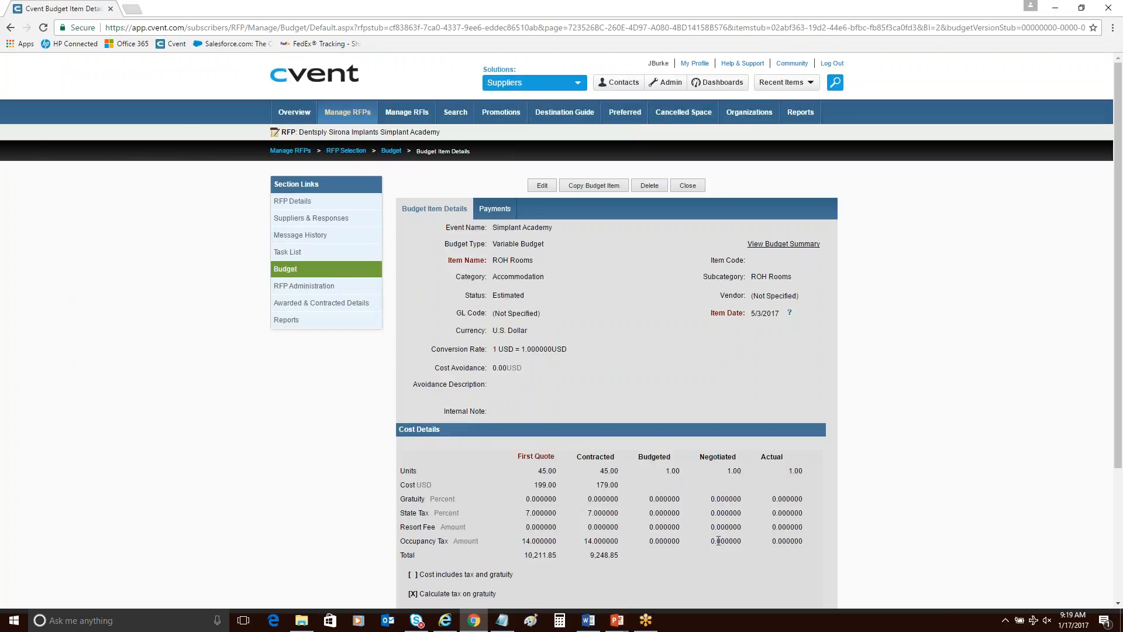
scroll(716, 513, "down", 1)
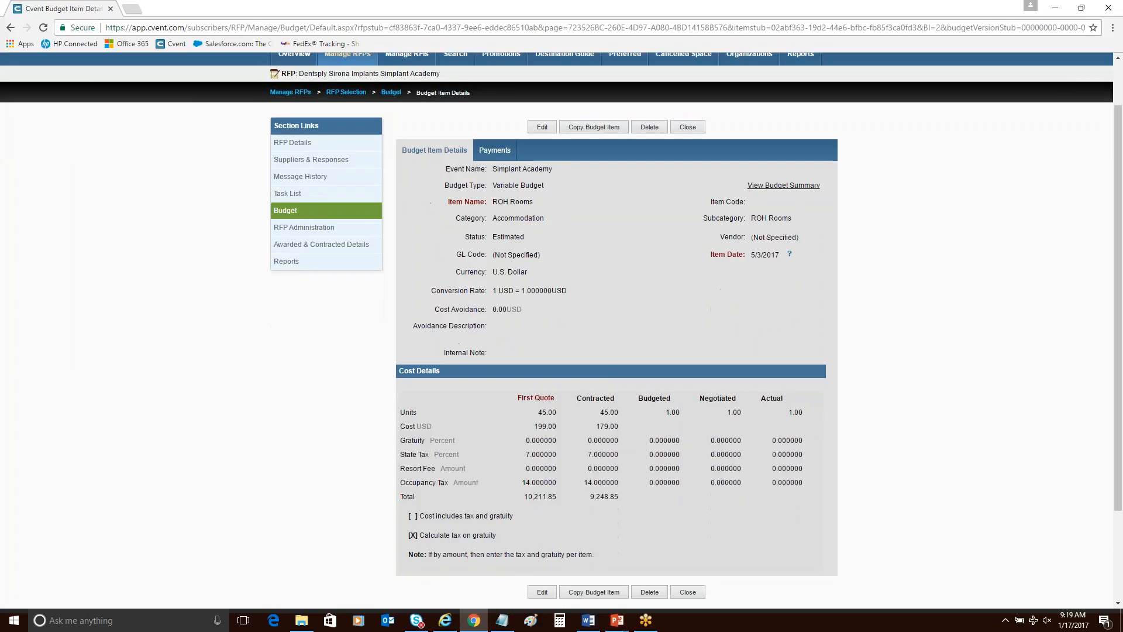
scroll(688, 185, "up", 1)
left_click(688, 185)
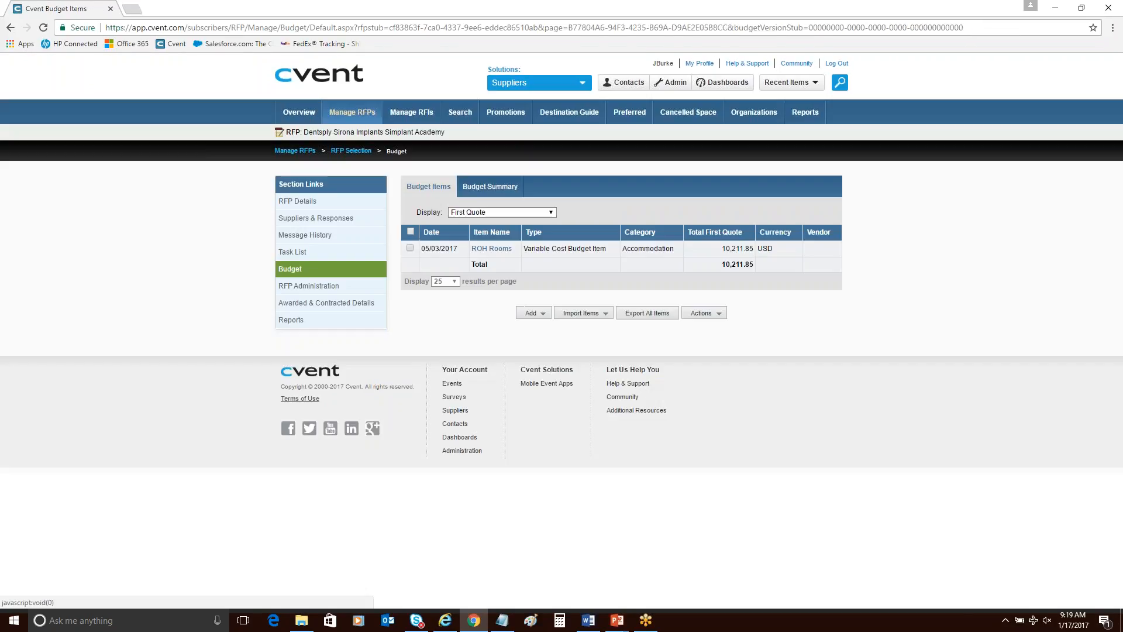
Add a variable cost item to the budget and name it Suite Upgrade.
left_click(531, 315)
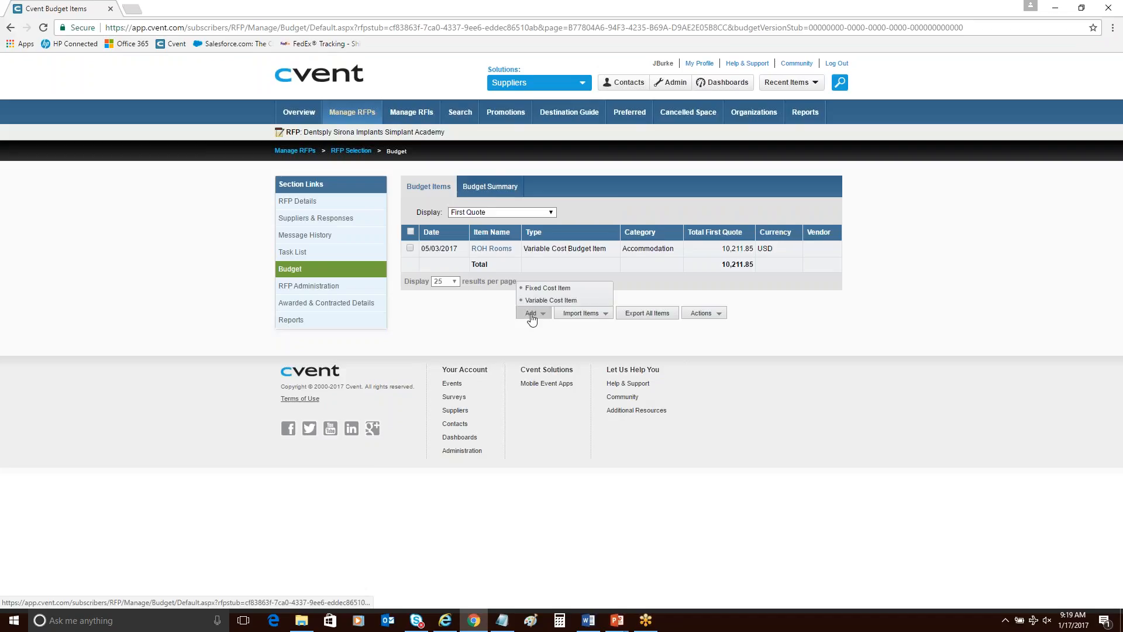
left_click(536, 301)
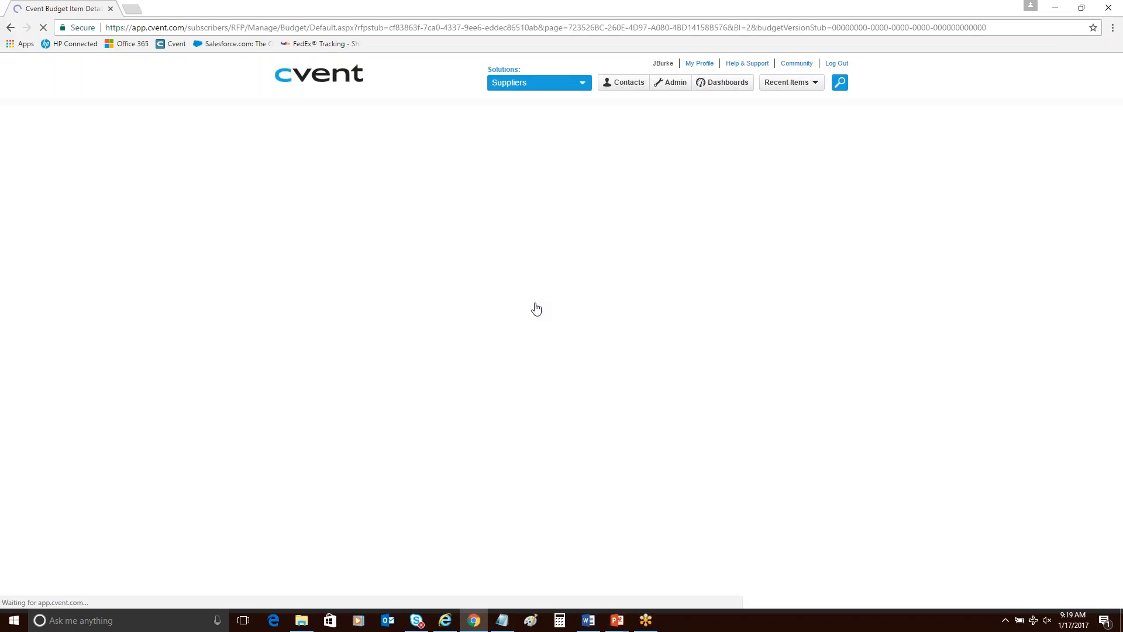
scroll(471, 495, "down", 1)
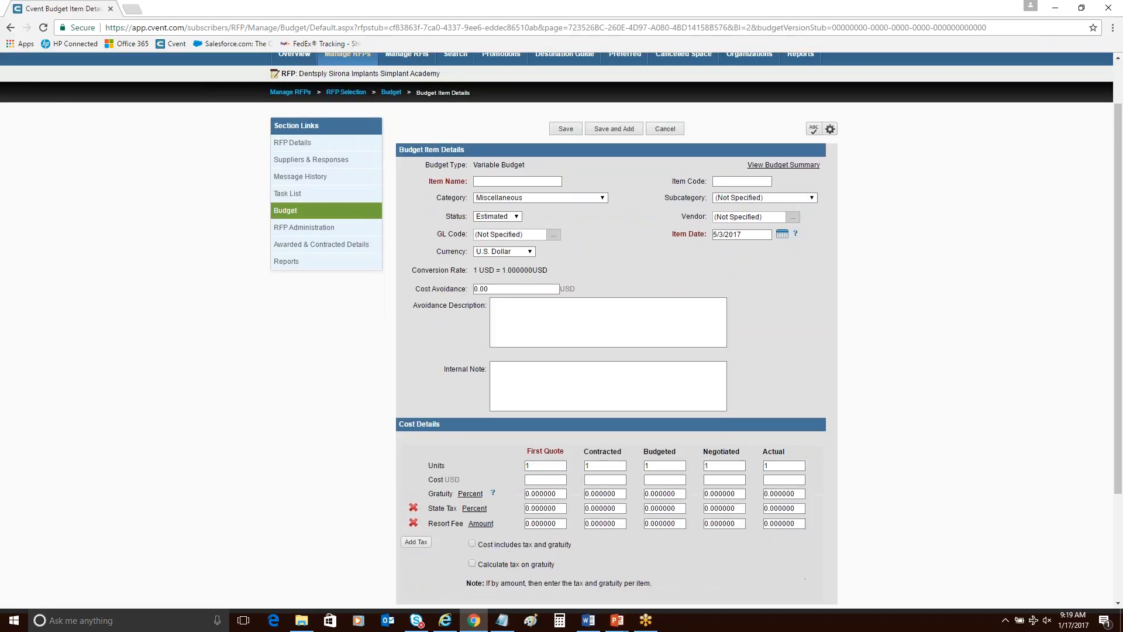
left_click(534, 182)
type("Suite Upgrade")
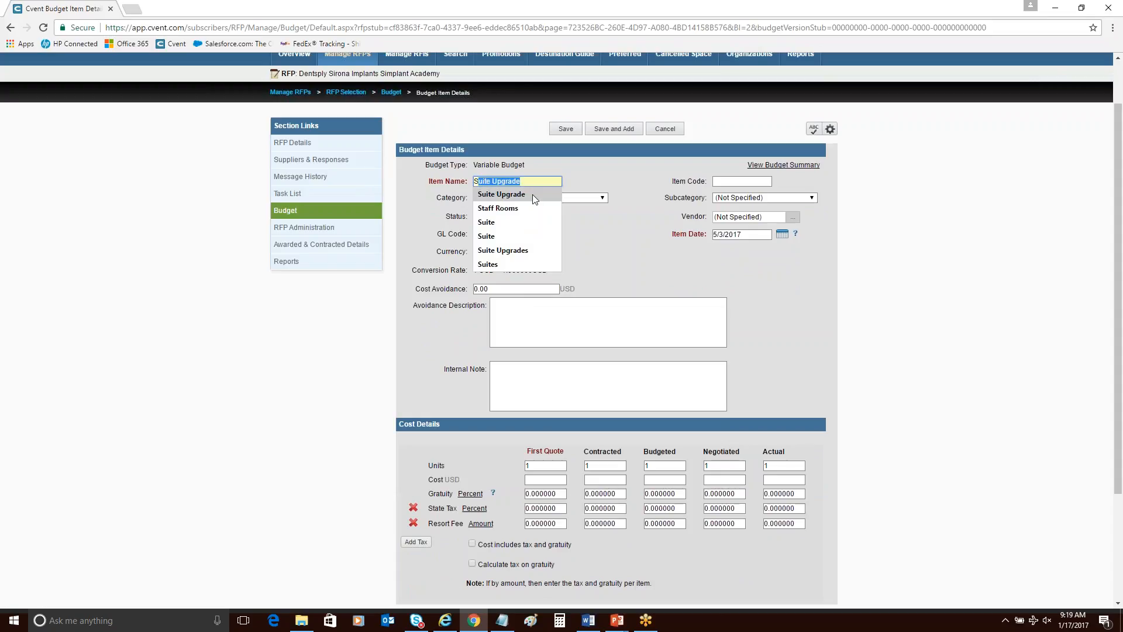
left_click(533, 194)
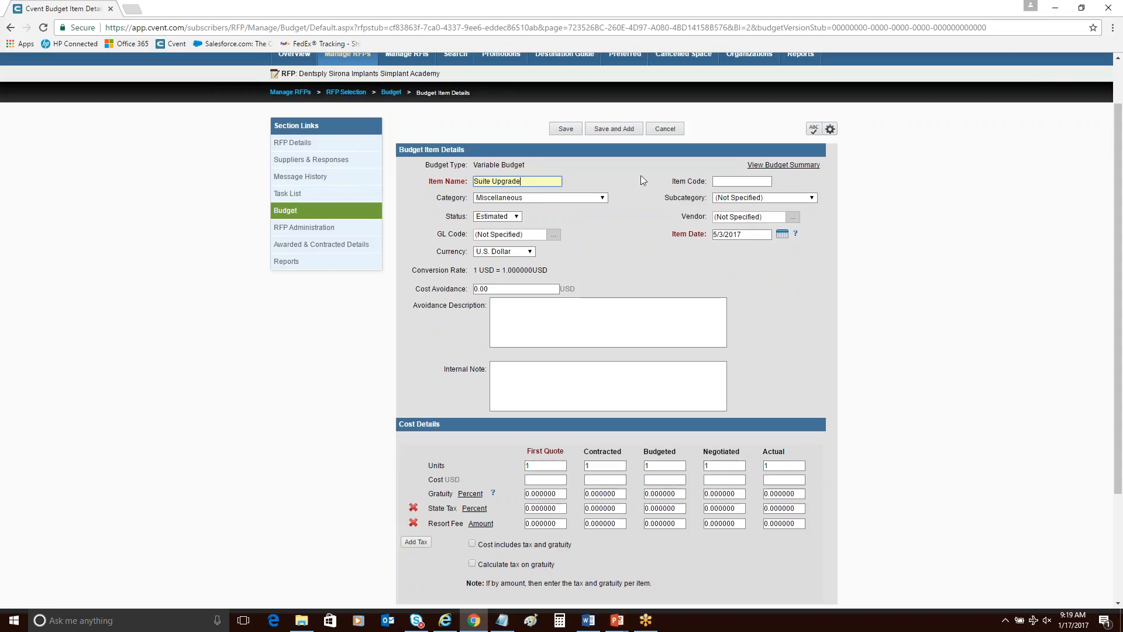
Classify the Suite Upgrade item under the Accommodation category with the Suite Upgrade subcategory.
left_click(567, 198)
left_click(563, 211)
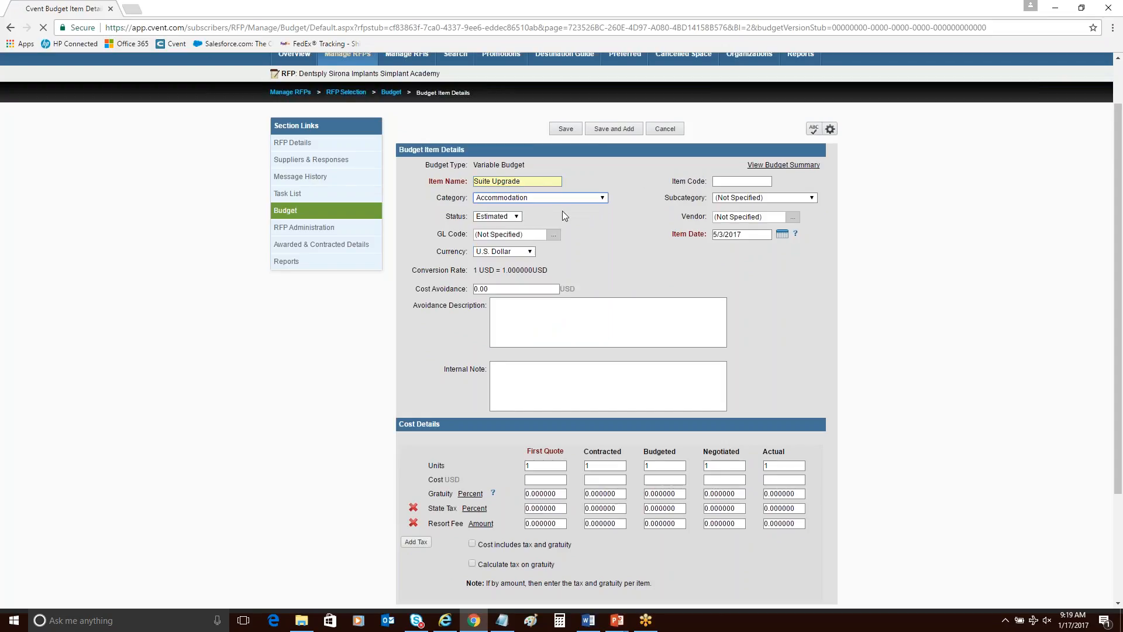
left_click(800, 199)
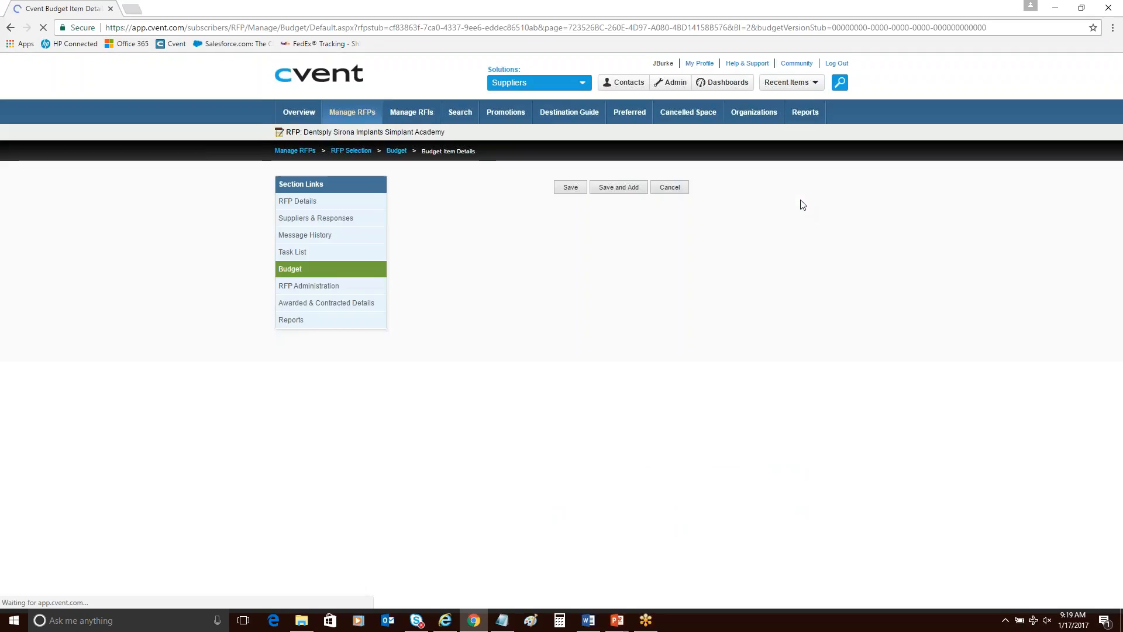
left_click(815, 256)
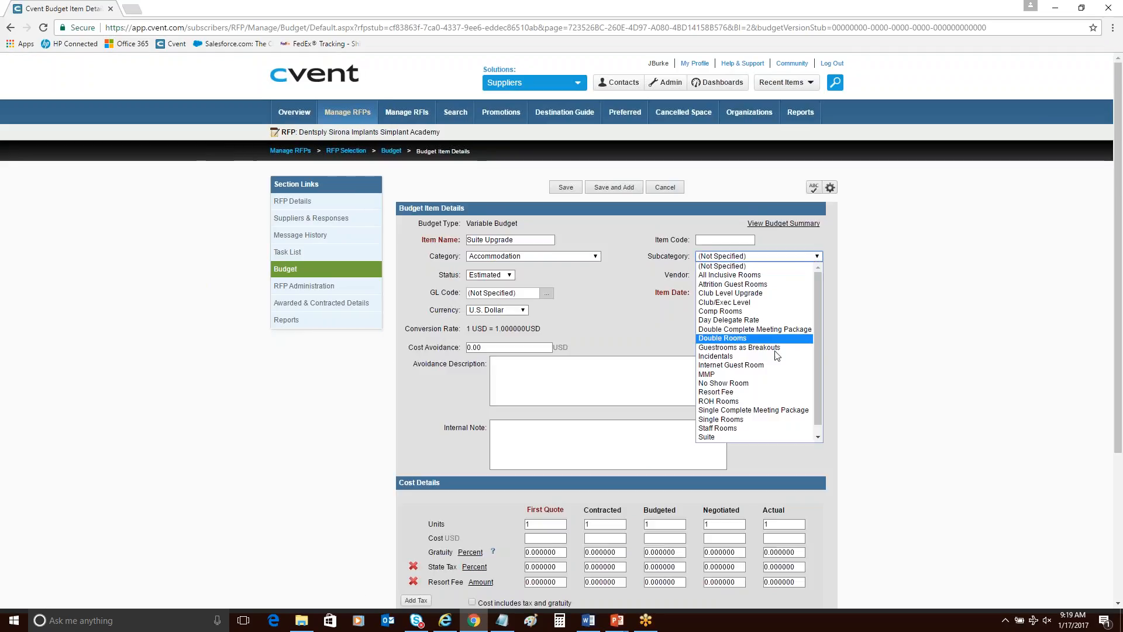
scroll(769, 438, "down", 1)
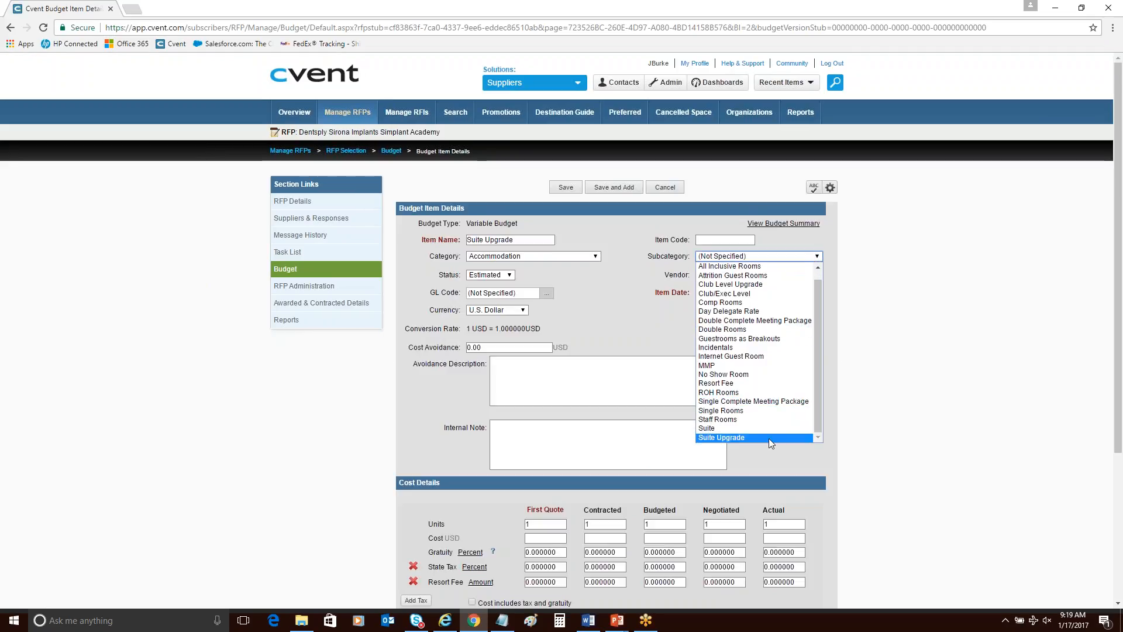
left_click(769, 438)
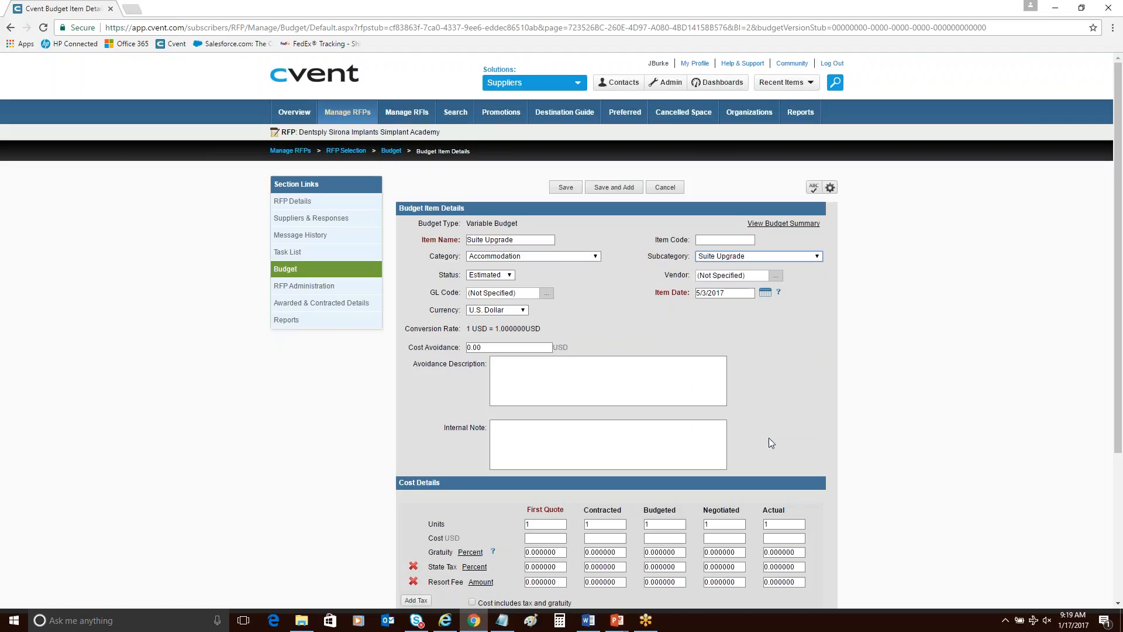
Set the Suite Upgrade units to 5 for both First Quote and Contracted.
double_click(557, 524)
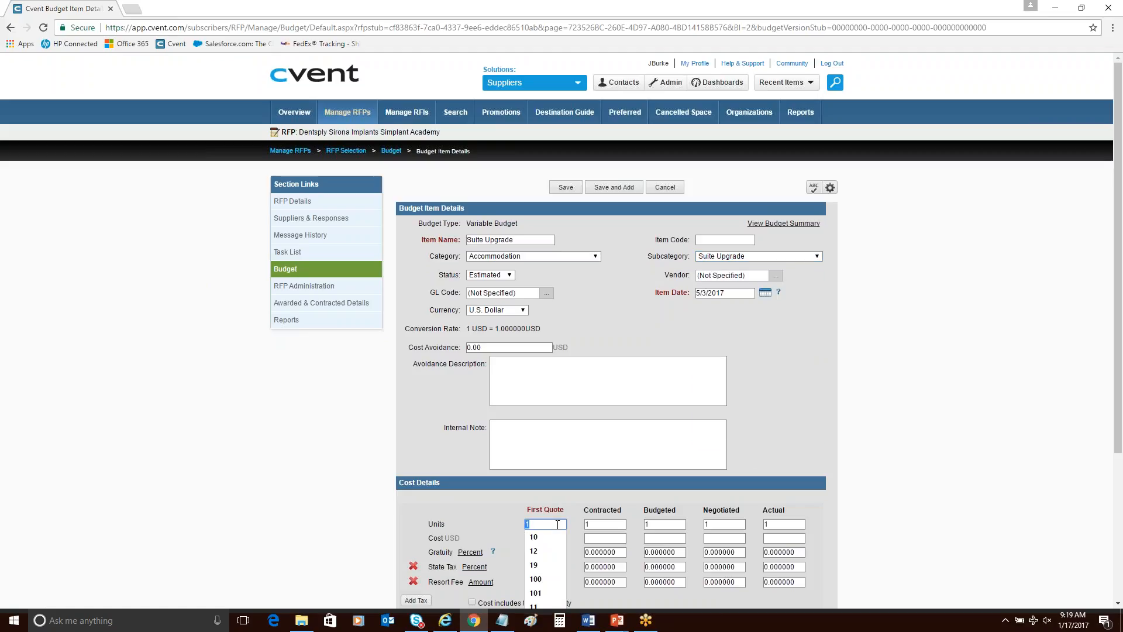
type("5")
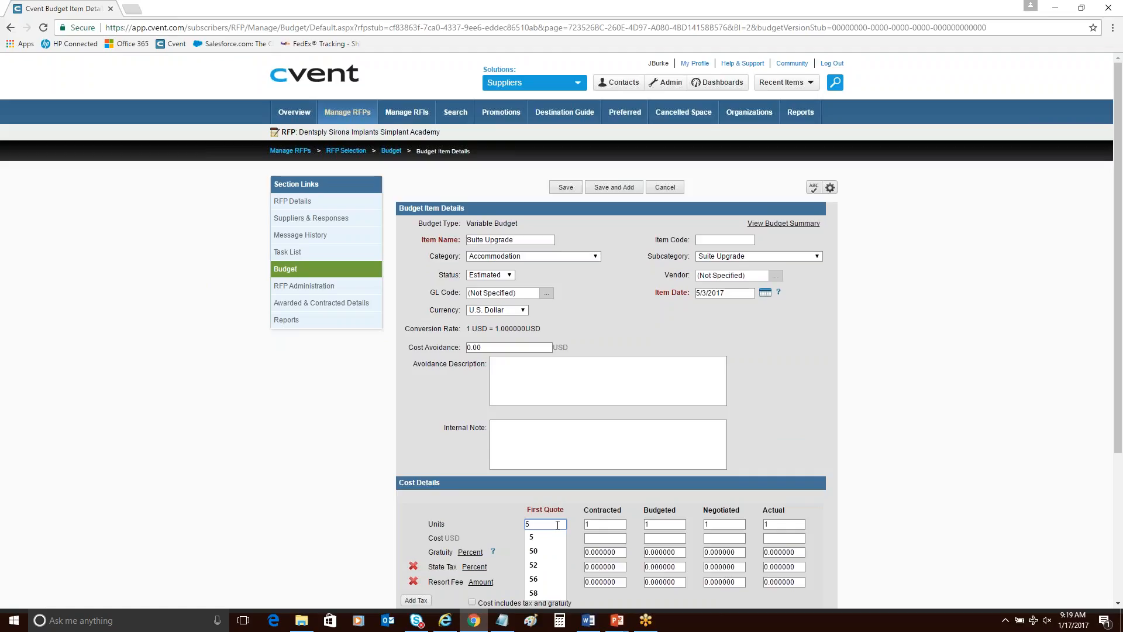
left_click(542, 501)
double_click(597, 524)
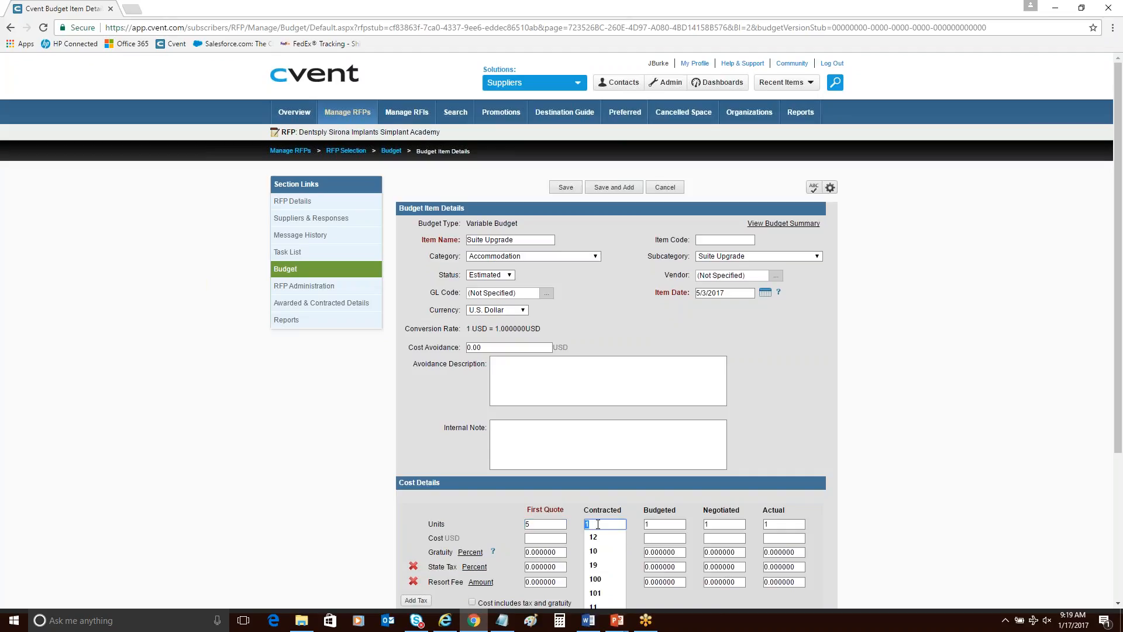
type("5")
left_click(211, 457)
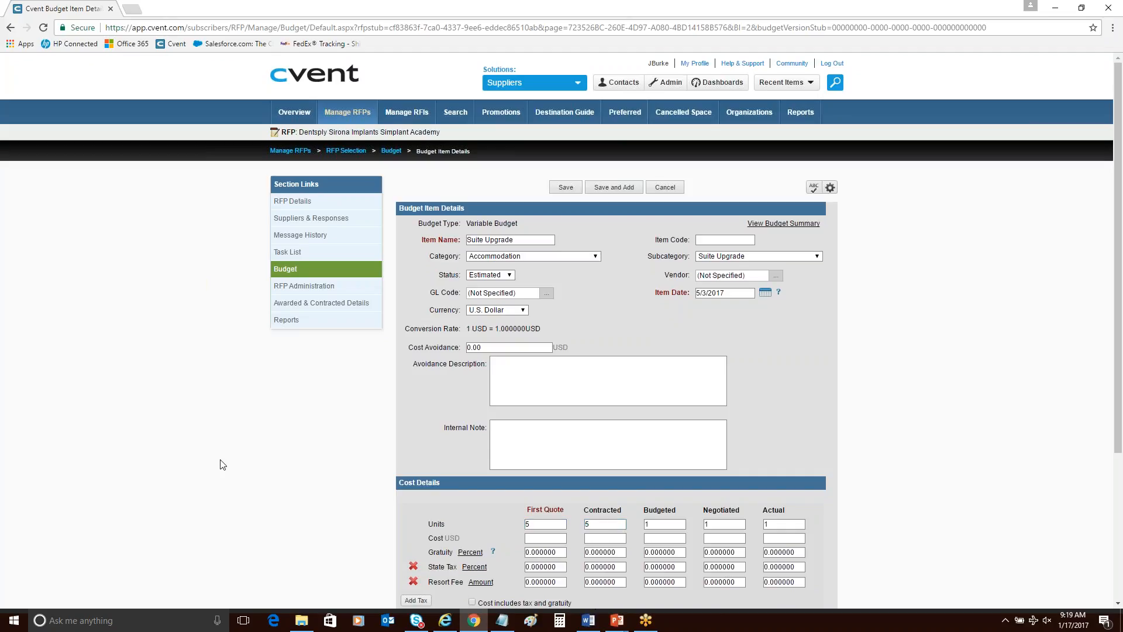
Enter the Suite Upgrade cost as 249 USD for First Quote and 179 USD for Contracted.
left_click(544, 538)
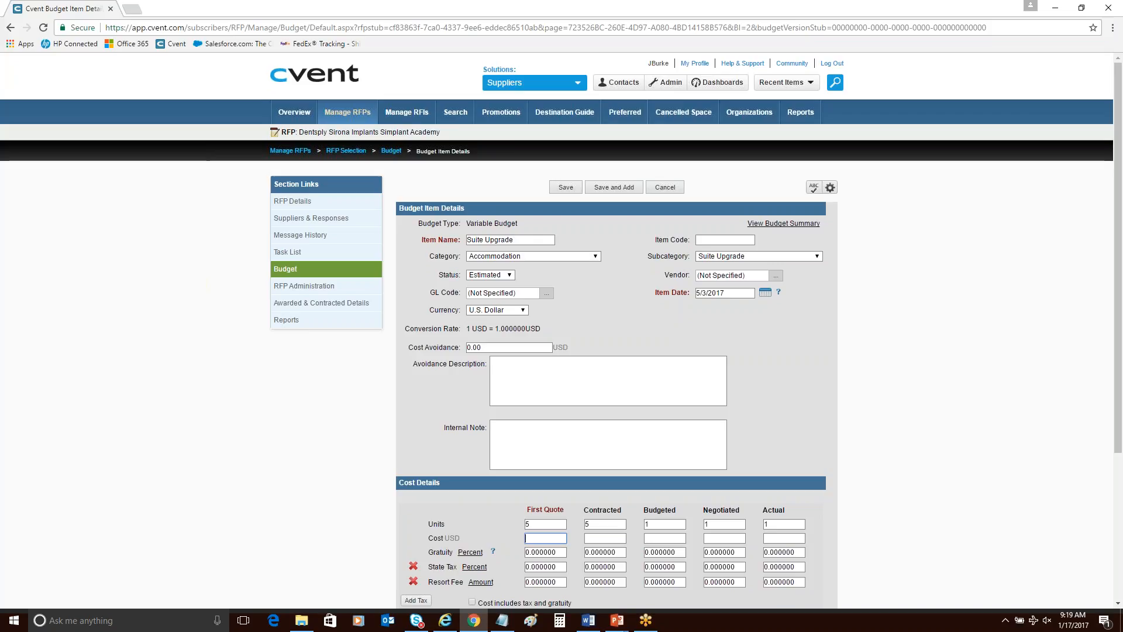
type("249")
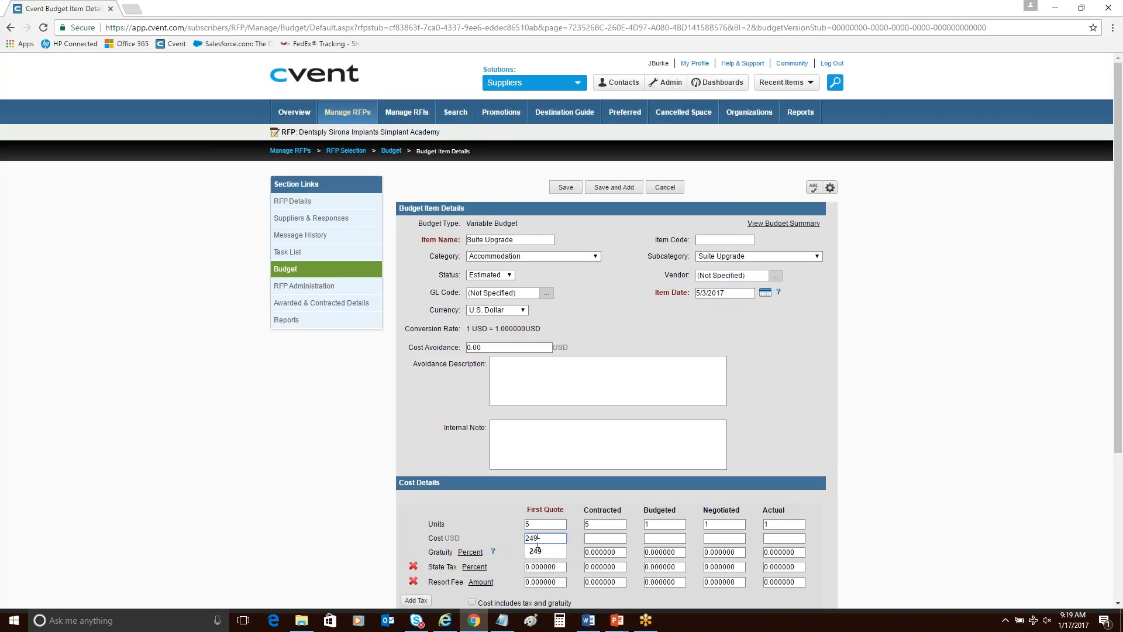
key("Tab")
type("179")
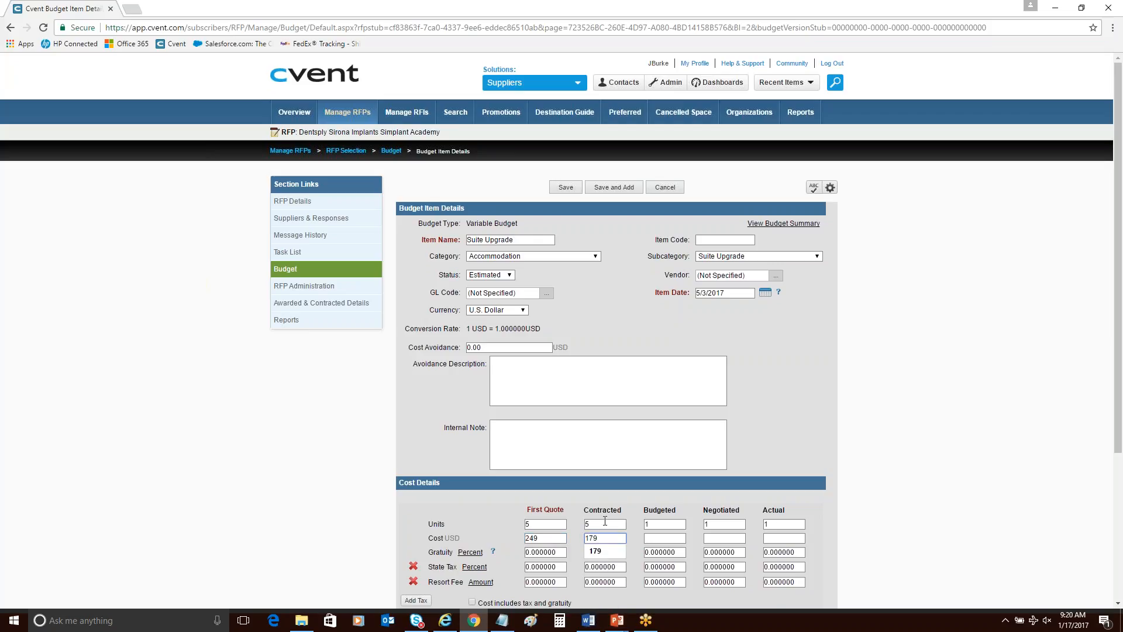
left_click(324, 410)
Set the Suite Upgrade item's State Tax to 7 percent for both First Quote and Contracted.
scroll(562, 331, "down", 1)
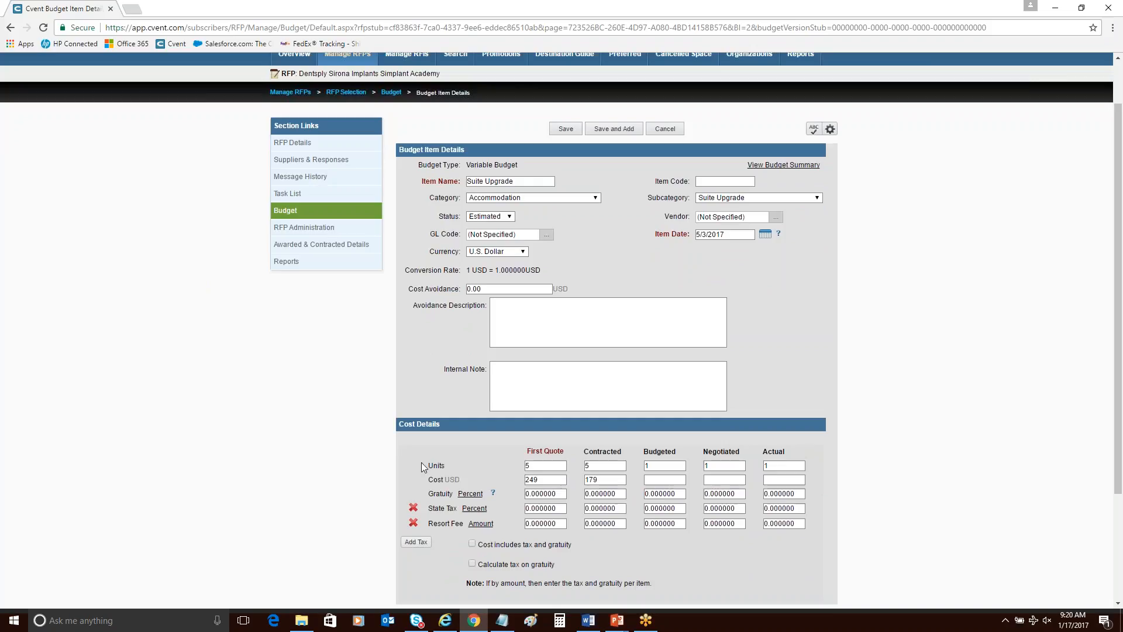
scroll(425, 468, "down", 1)
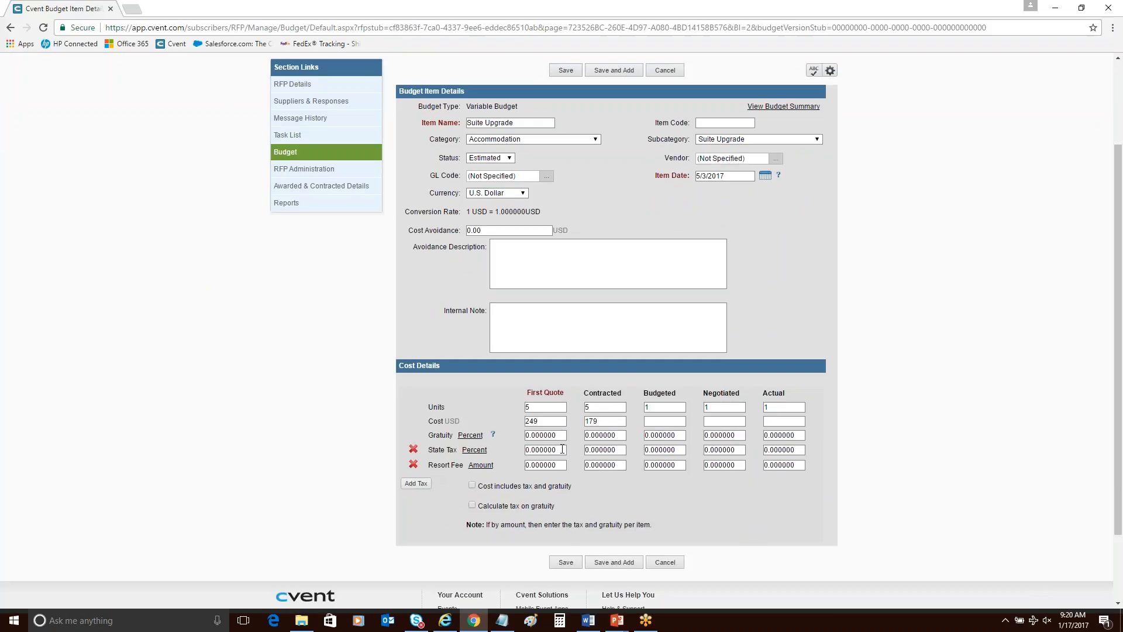
left_click(555, 450)
type("7")
left_click(617, 450)
double_click(617, 451)
type("7")
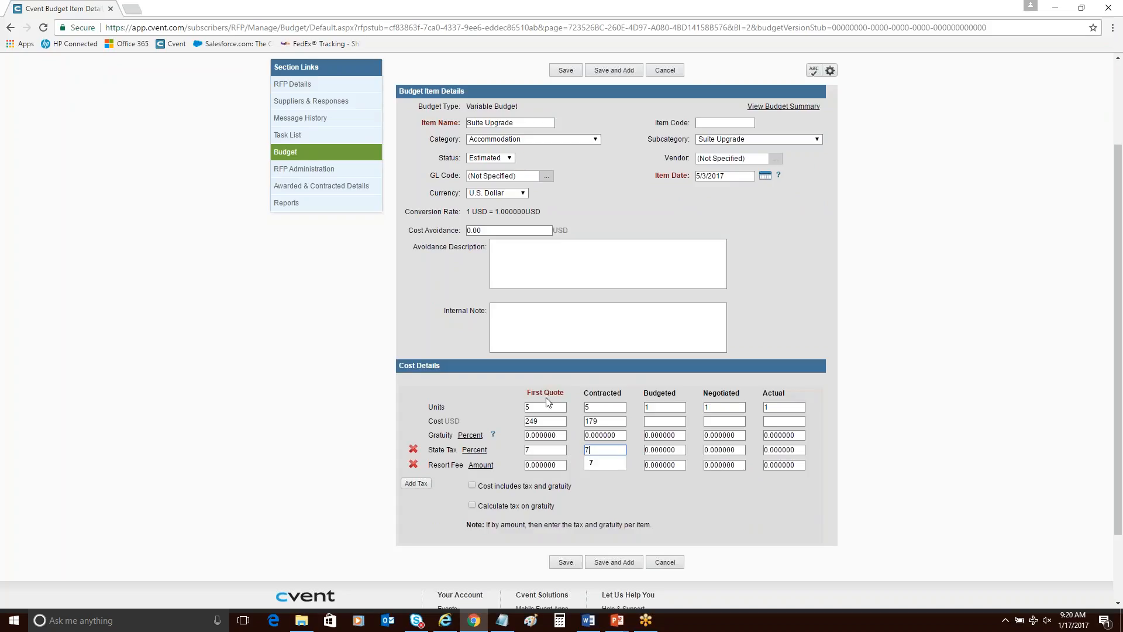
Add Occupancy Tax to the Suite Upgrade cost details with an amount of 14 for both First Quote and Contracted.
left_click(410, 486)
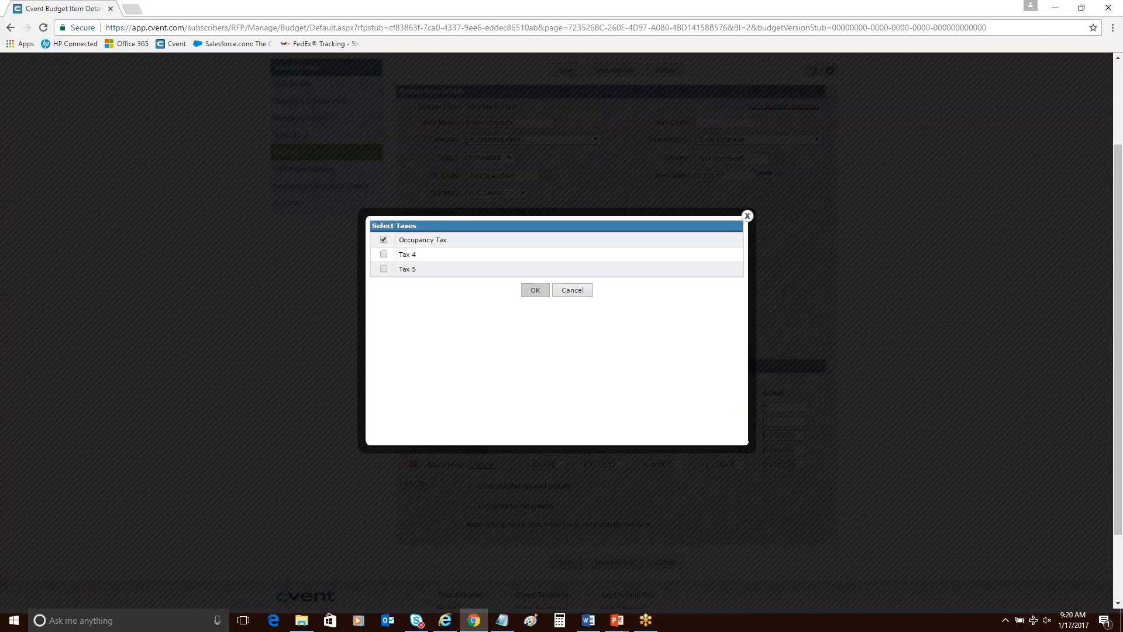
left_click(535, 290)
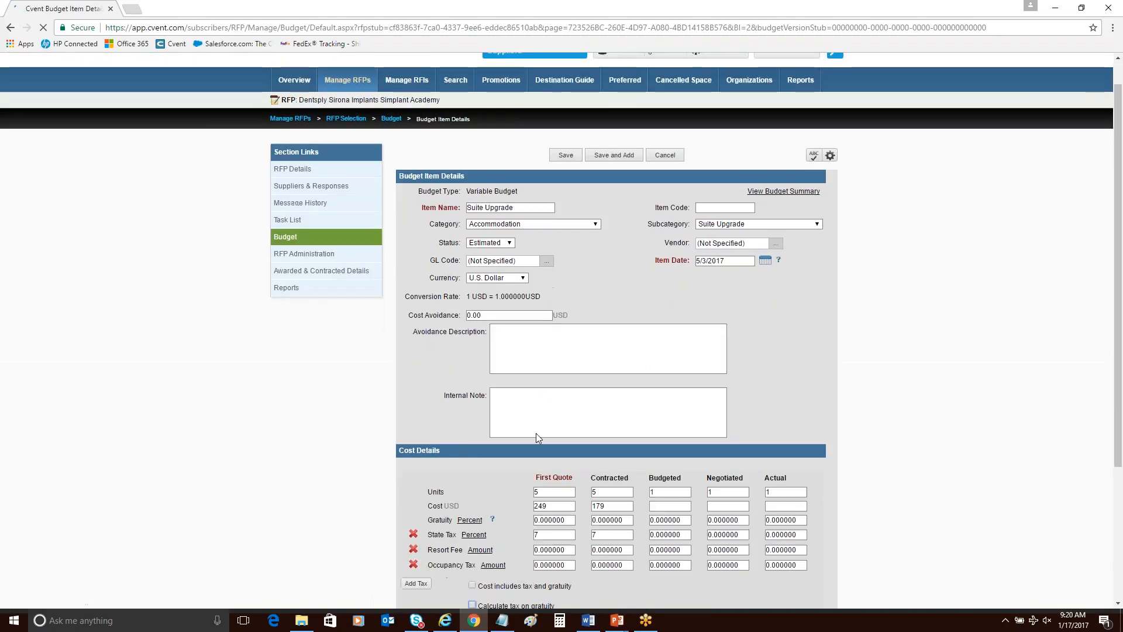
left_click(572, 564)
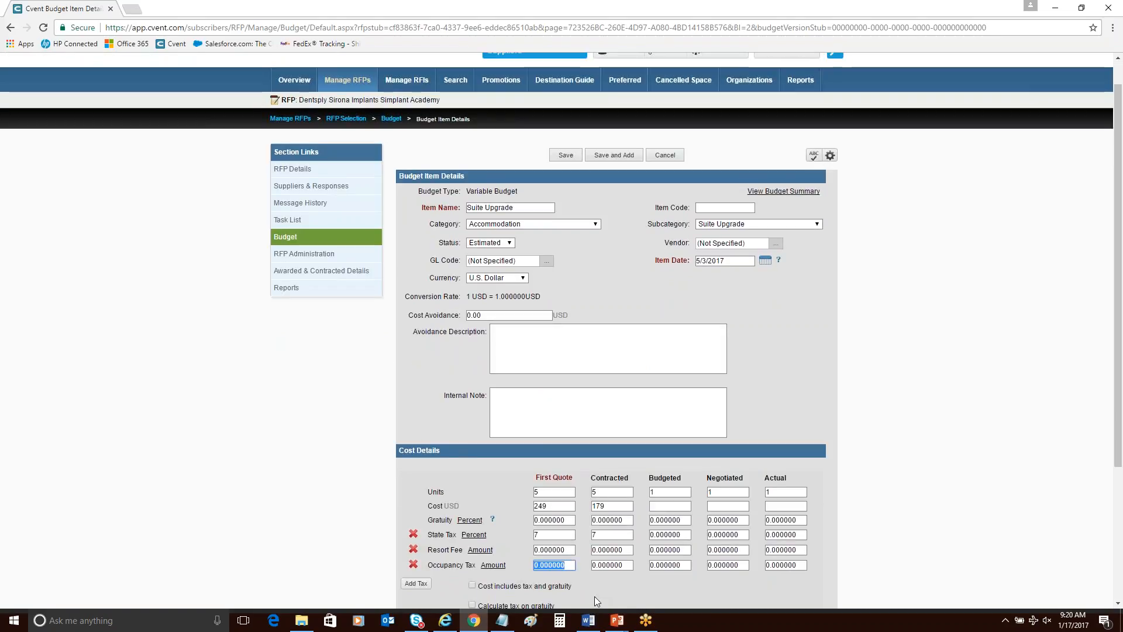
type("14")
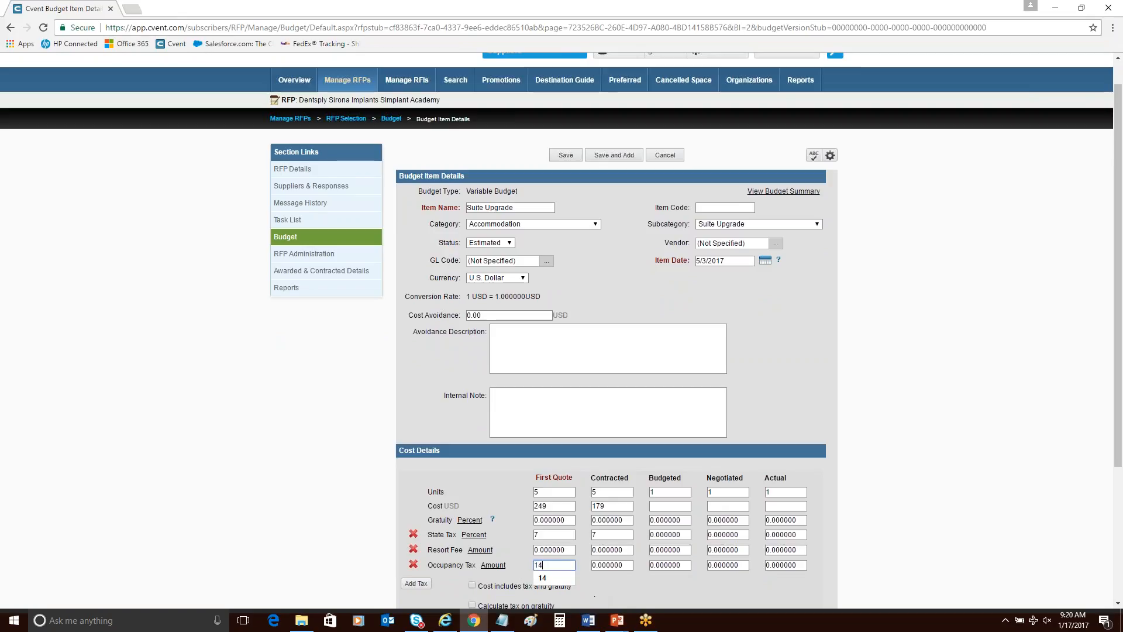
key("Tab")
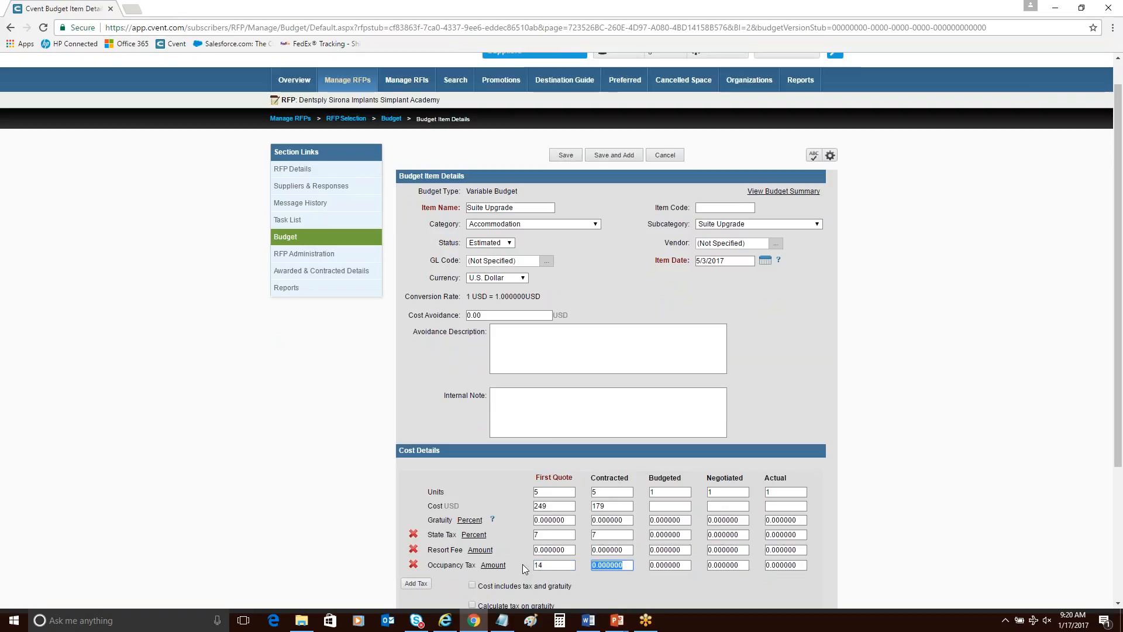
type("14")
left_click(232, 470)
Enable tax calculation on gratuity for the Suite Upgrade item, then save and close it.
scroll(392, 542, "down", 1)
left_click(541, 548)
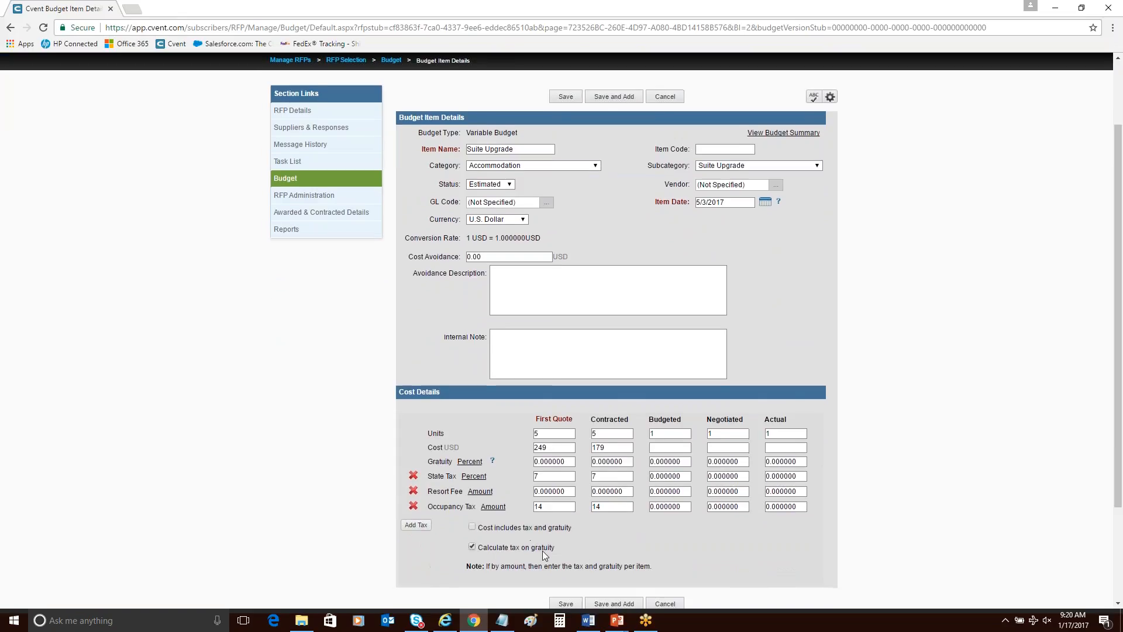
left_click(564, 604)
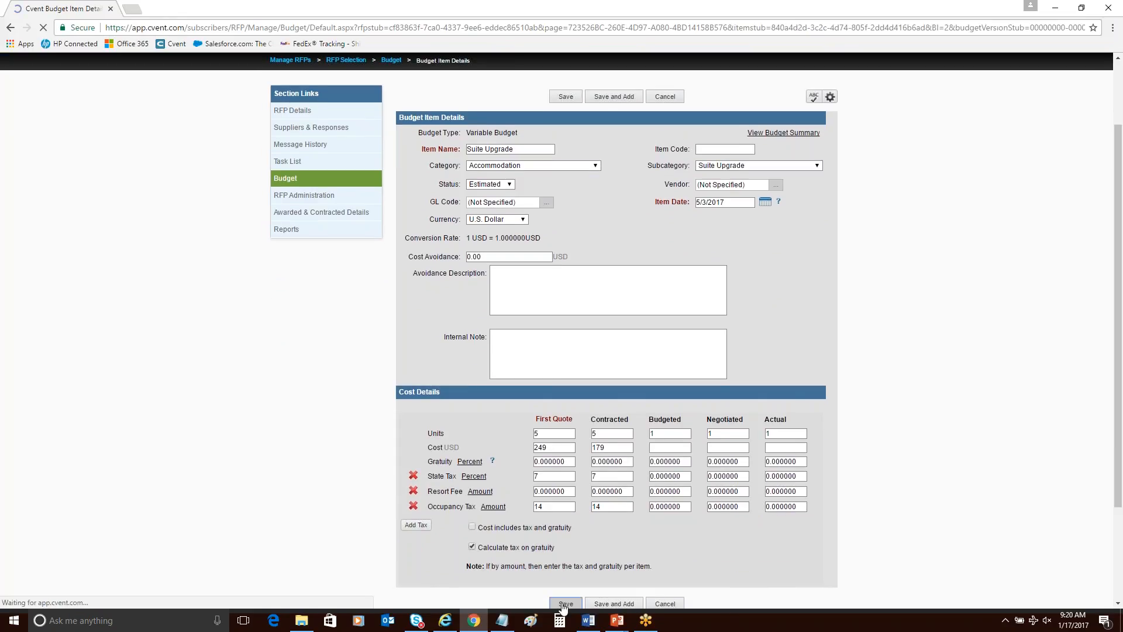
scroll(779, 428, "down", 1)
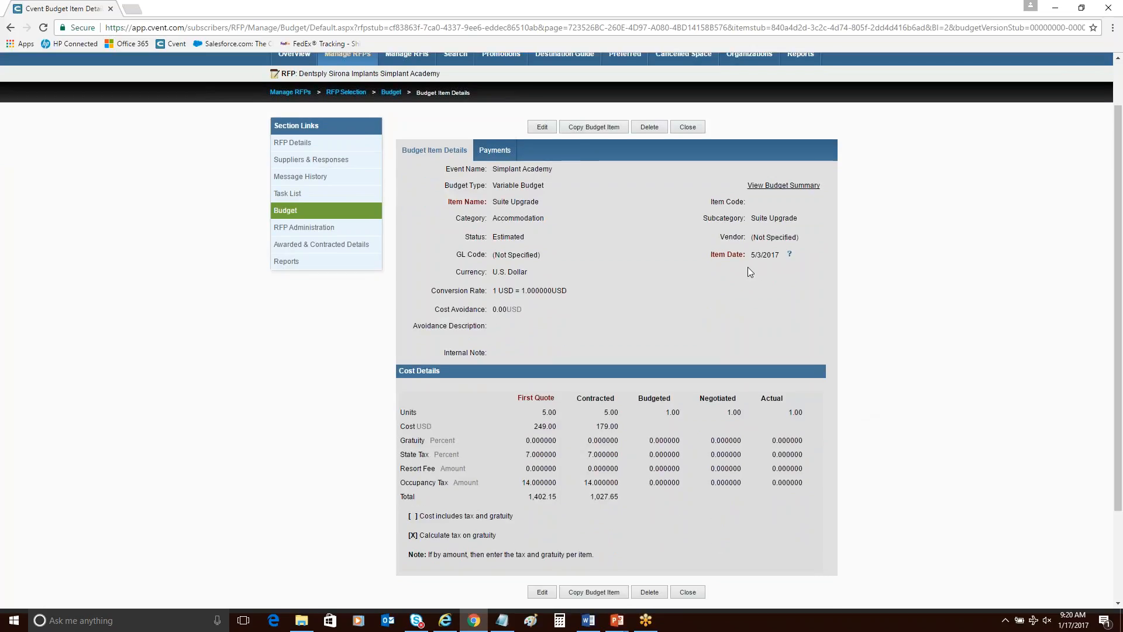
left_click(695, 131)
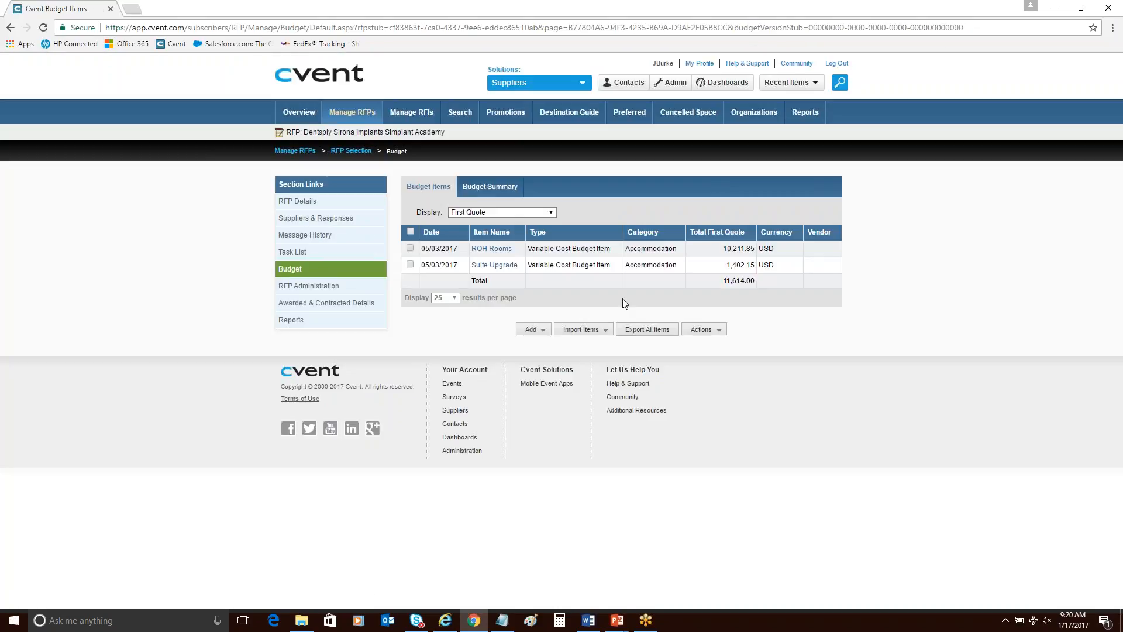
Add a fixed cost budget item named Food and Beverage Min.
left_click(532, 329)
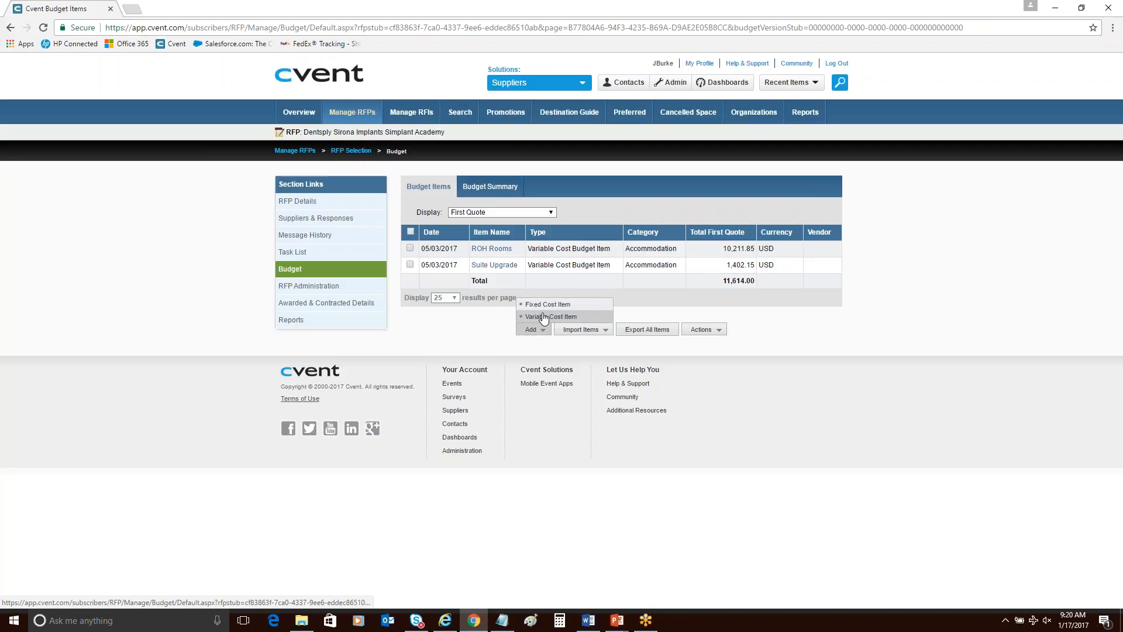
left_click(544, 317)
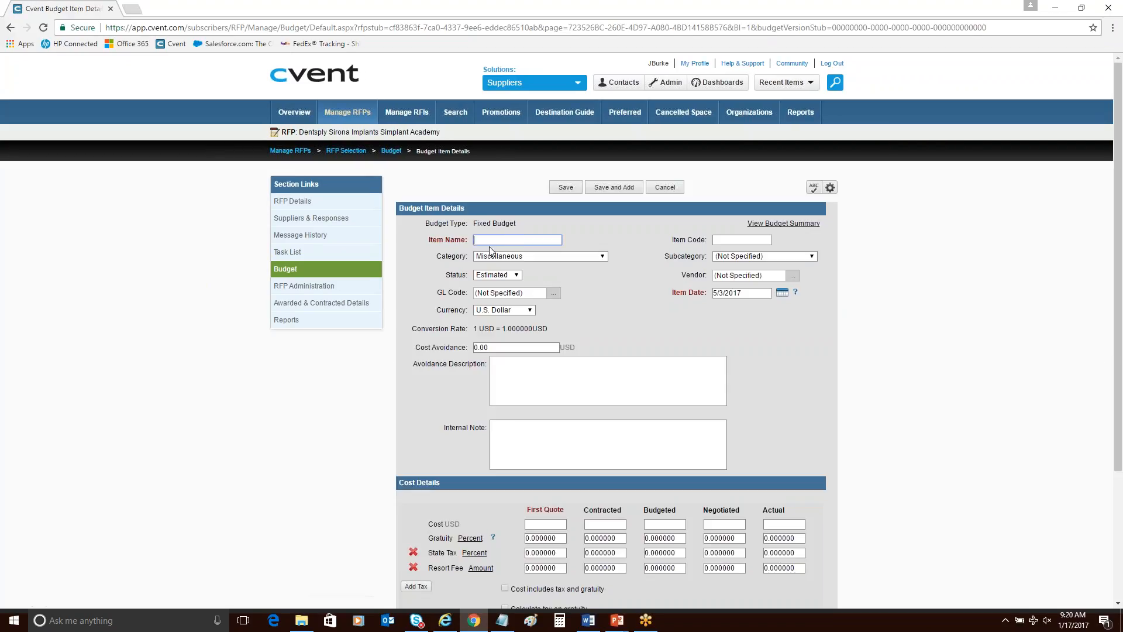
type("Food and Beverage Min")
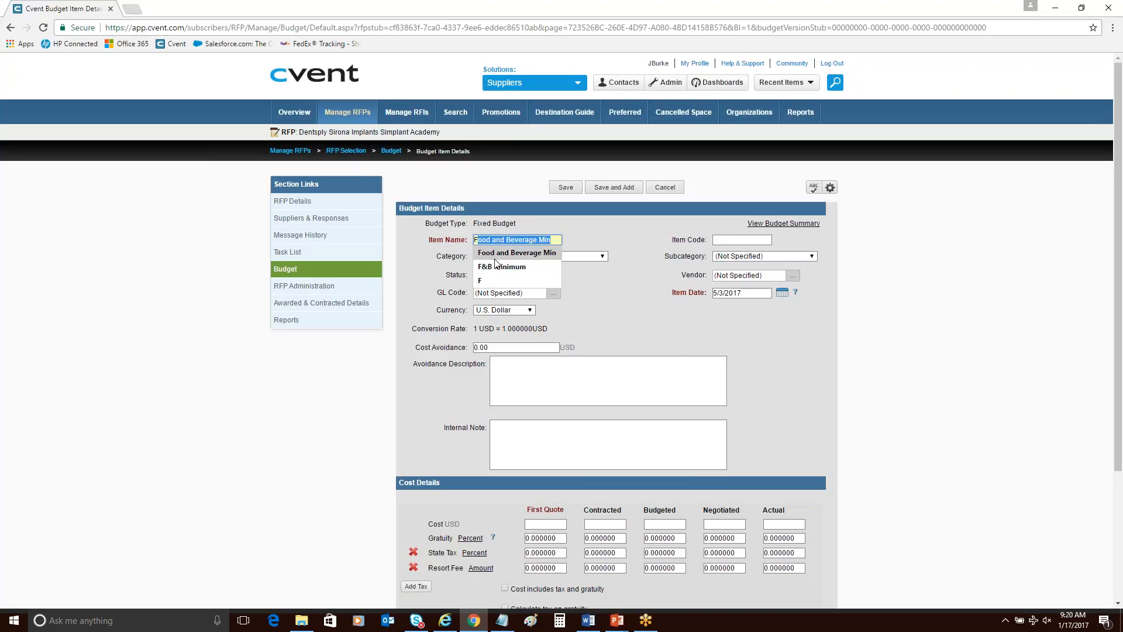
left_click(491, 252)
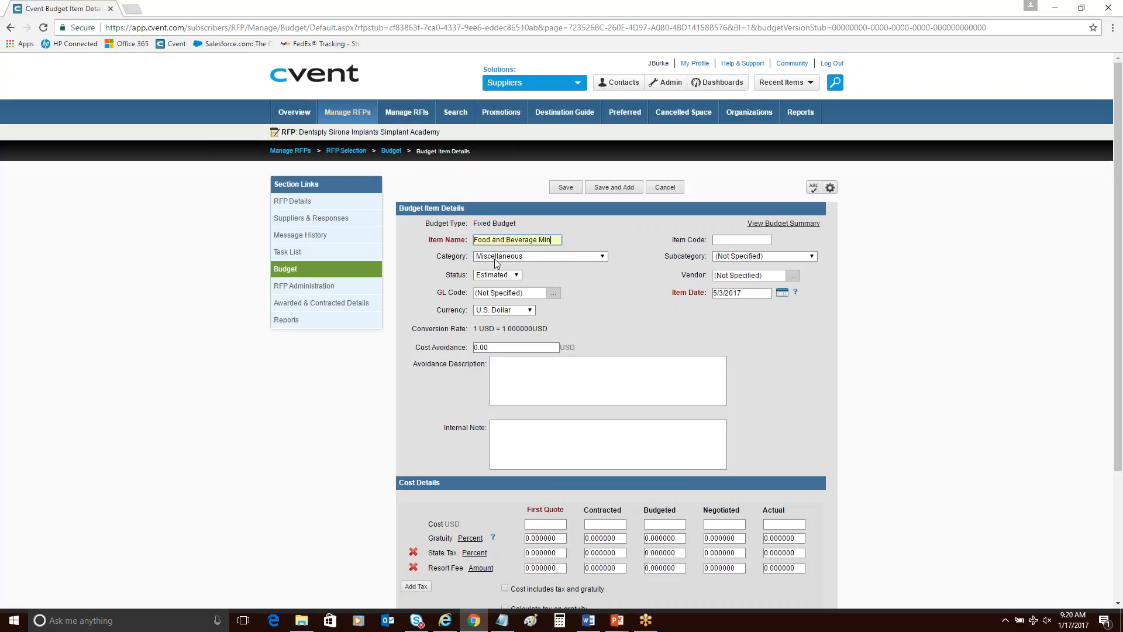
Set the Food and Beverage Min item's category to Food & Beverage and its subcategory to F&B Minimum.
left_click(567, 259)
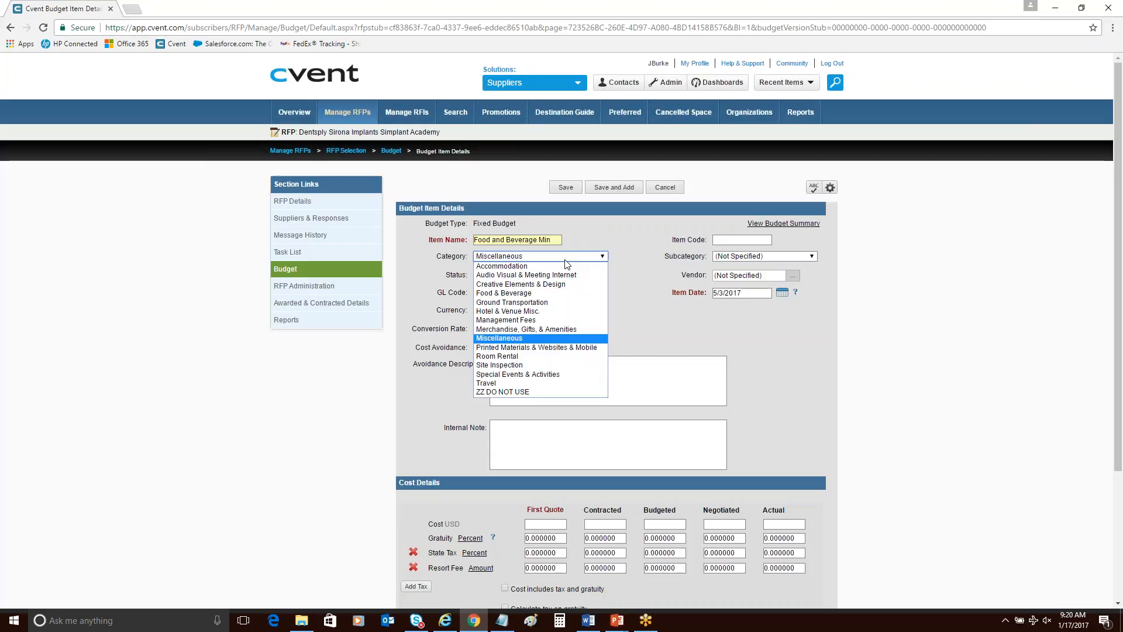
left_click(565, 294)
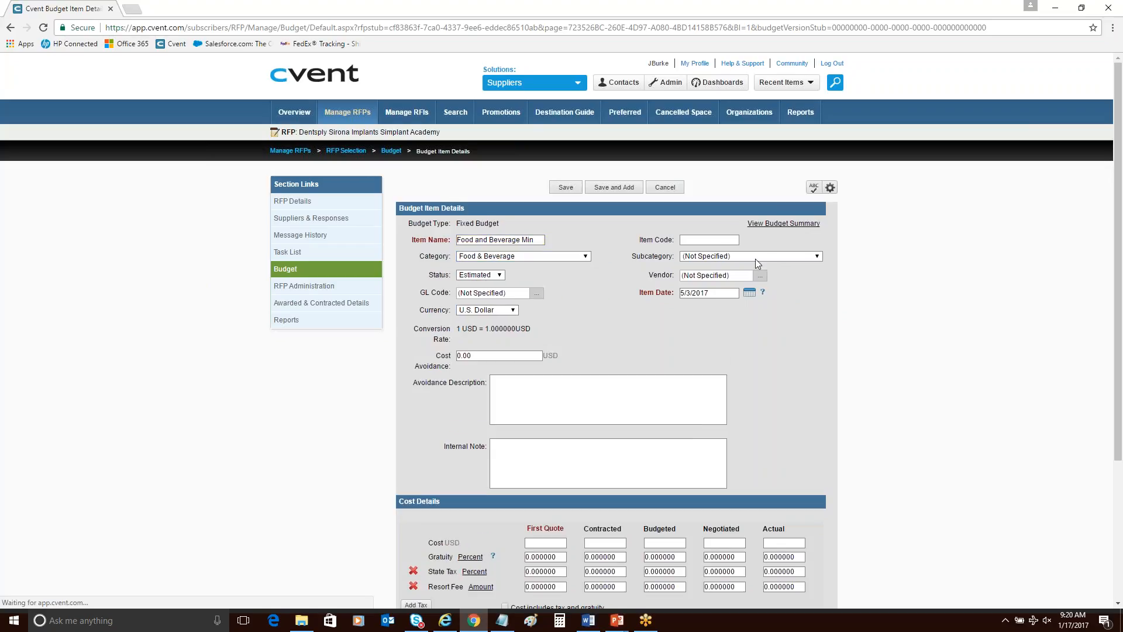
left_click(756, 259)
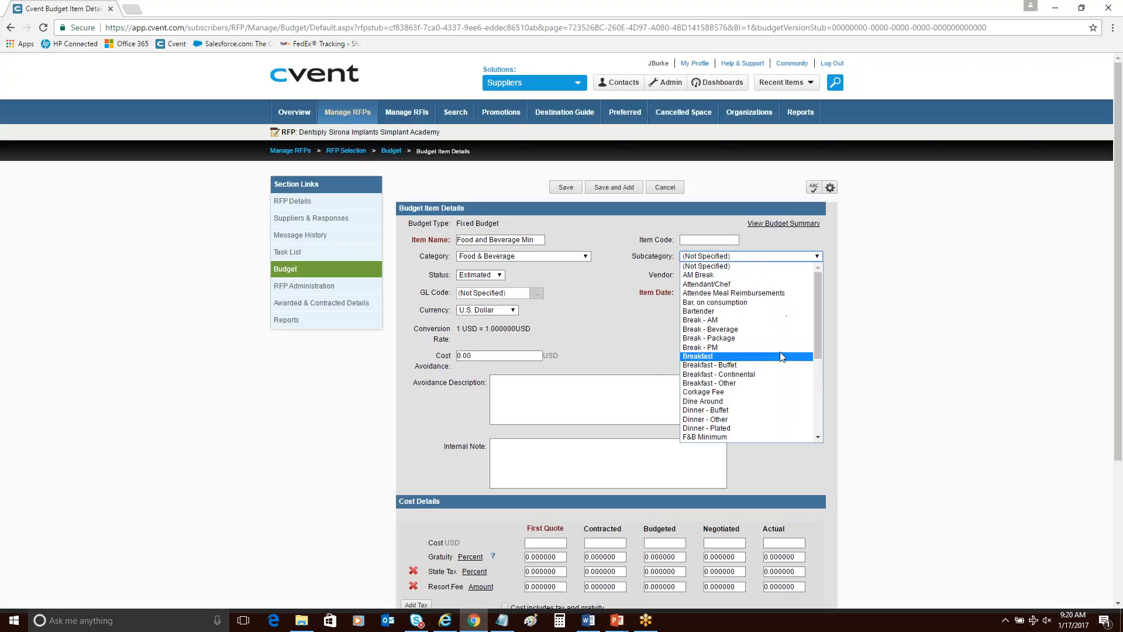
scroll(782, 357, "down", 4)
left_click(756, 319)
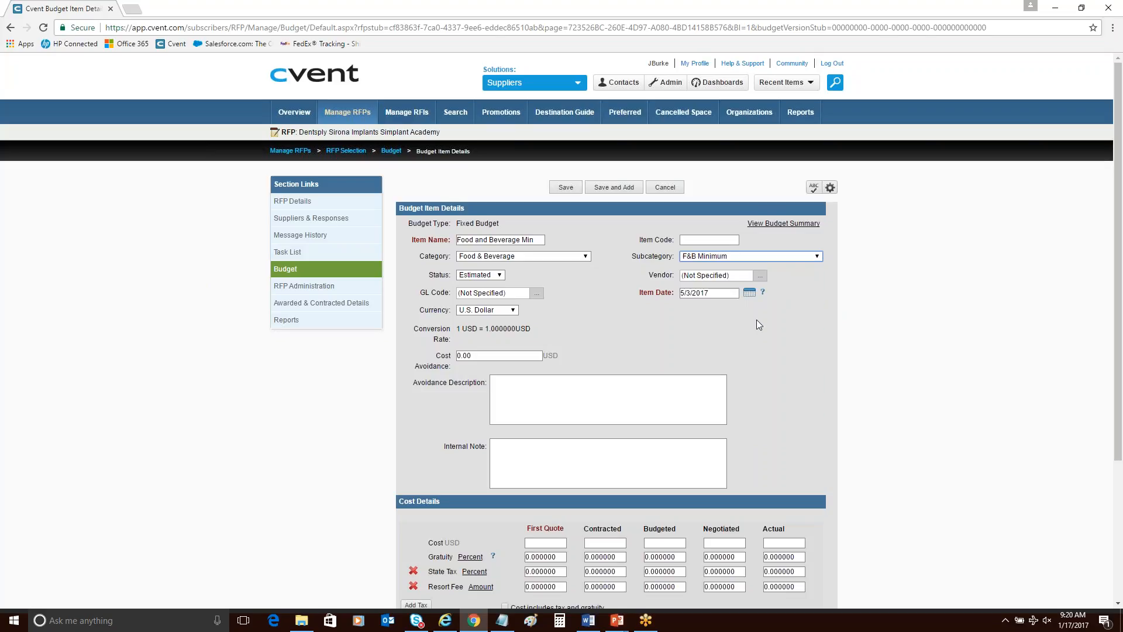
Enter the Food and Beverage Min cost as 5000 USD for First Quote and 4500 USD for Contracted.
left_click(553, 543)
type("5000")
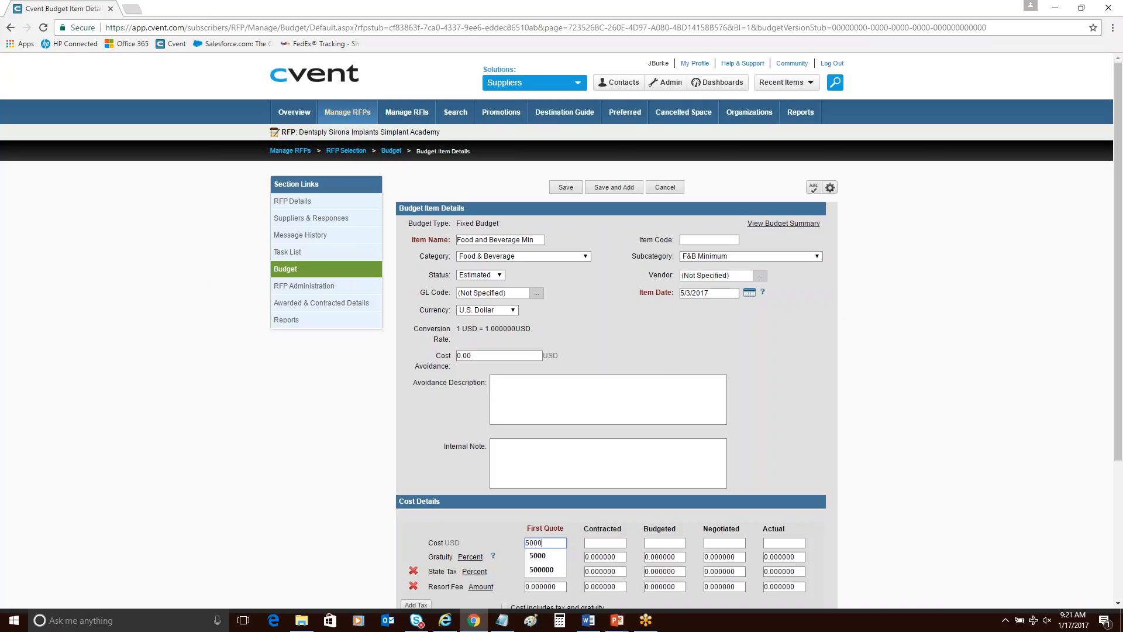
left_click(597, 542)
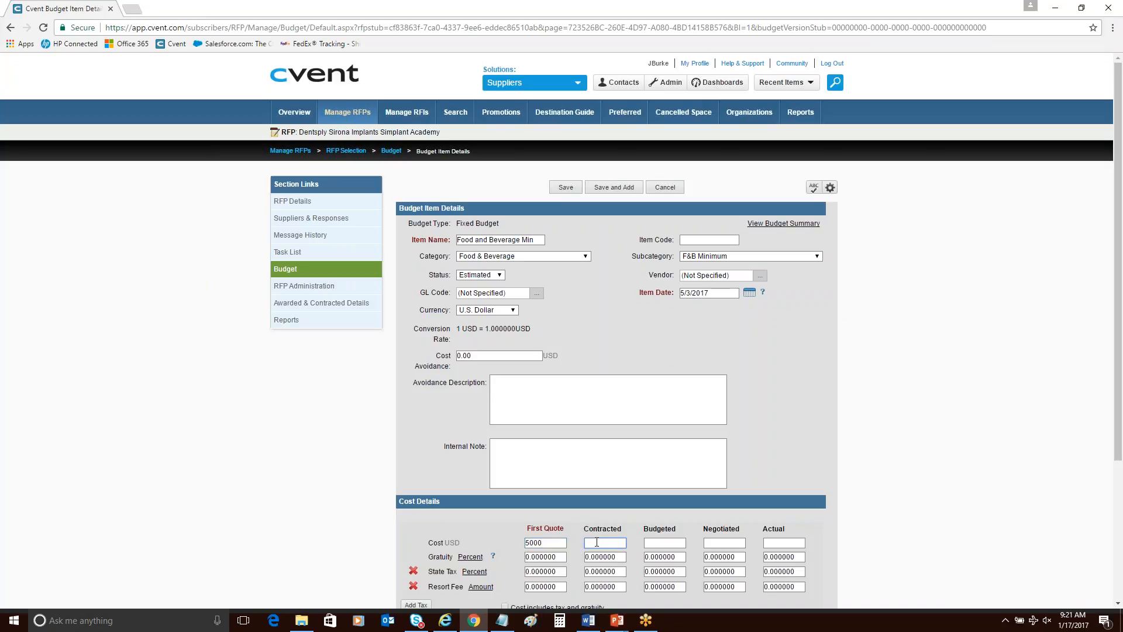
type("4500")
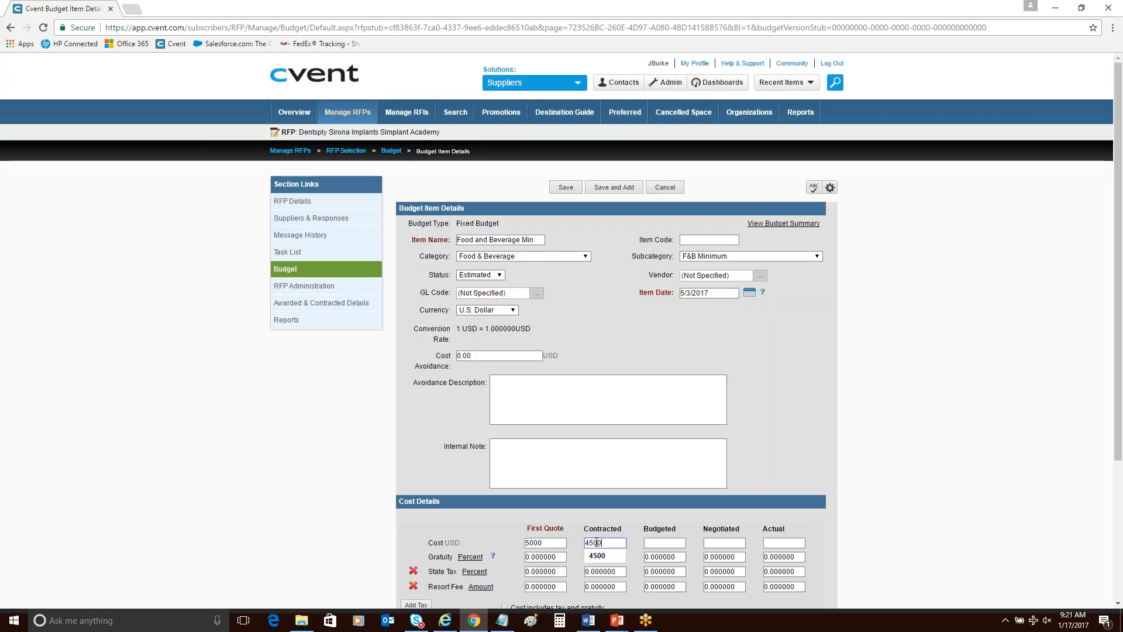
left_click(228, 539)
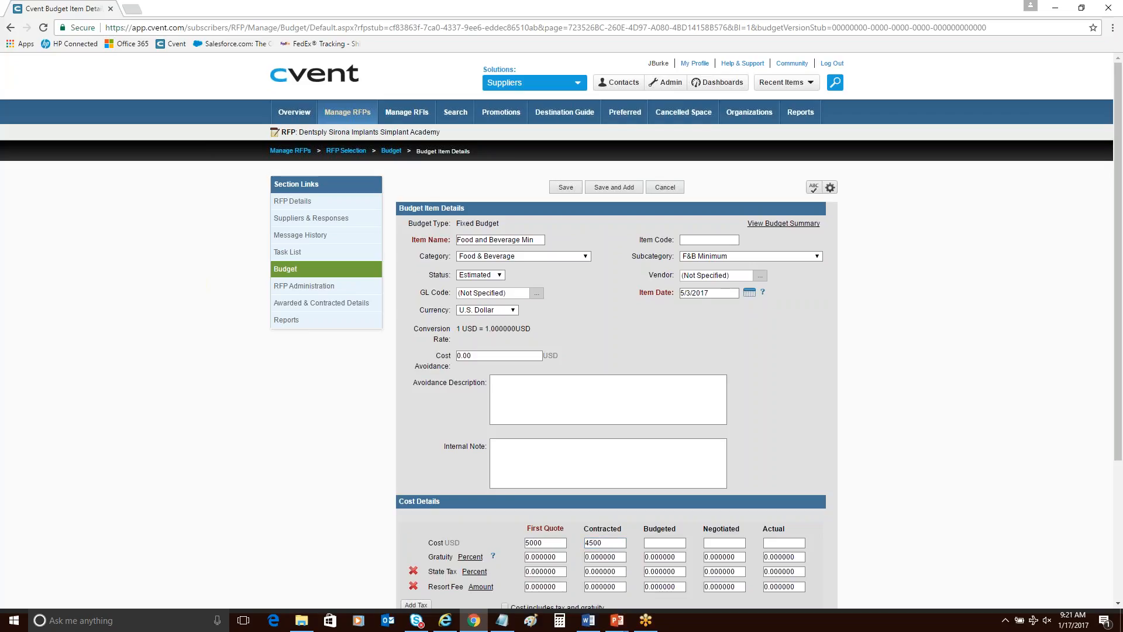
Set the Food and Beverage Min item's gratuity to 18 percent for both First Quote and Contracted.
scroll(228, 538, "down", 1)
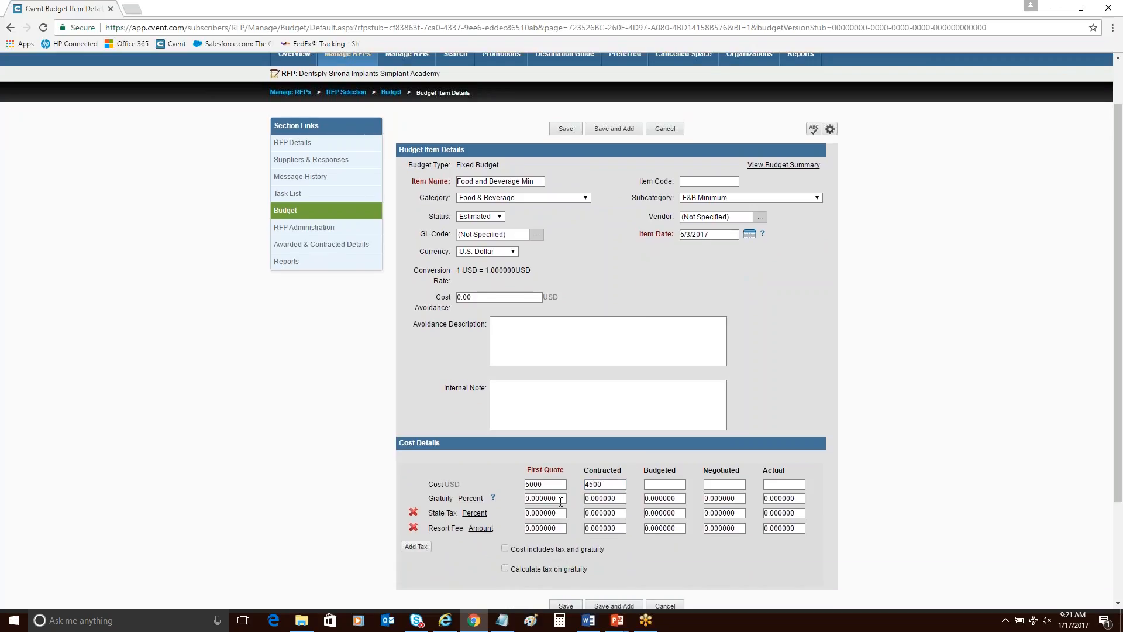
double_click(560, 501)
type("18")
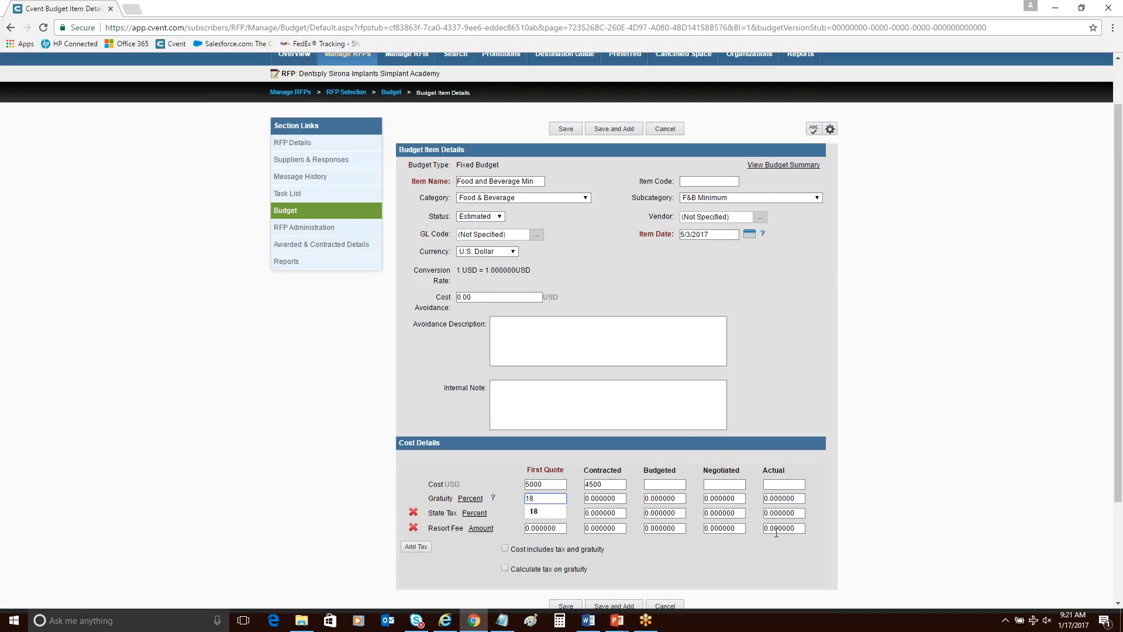
key("Tab")
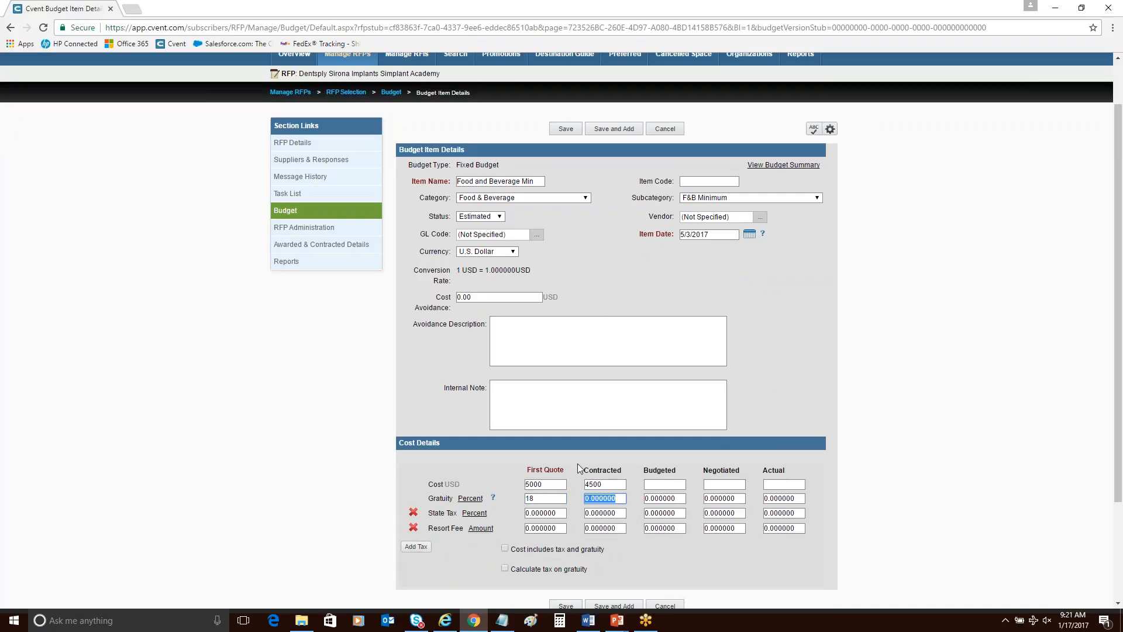
type("18")
Set the Food and Beverage Min item's State Tax to 7 percent for both First Quote and Contracted.
left_click_drag(559, 512, 496, 509)
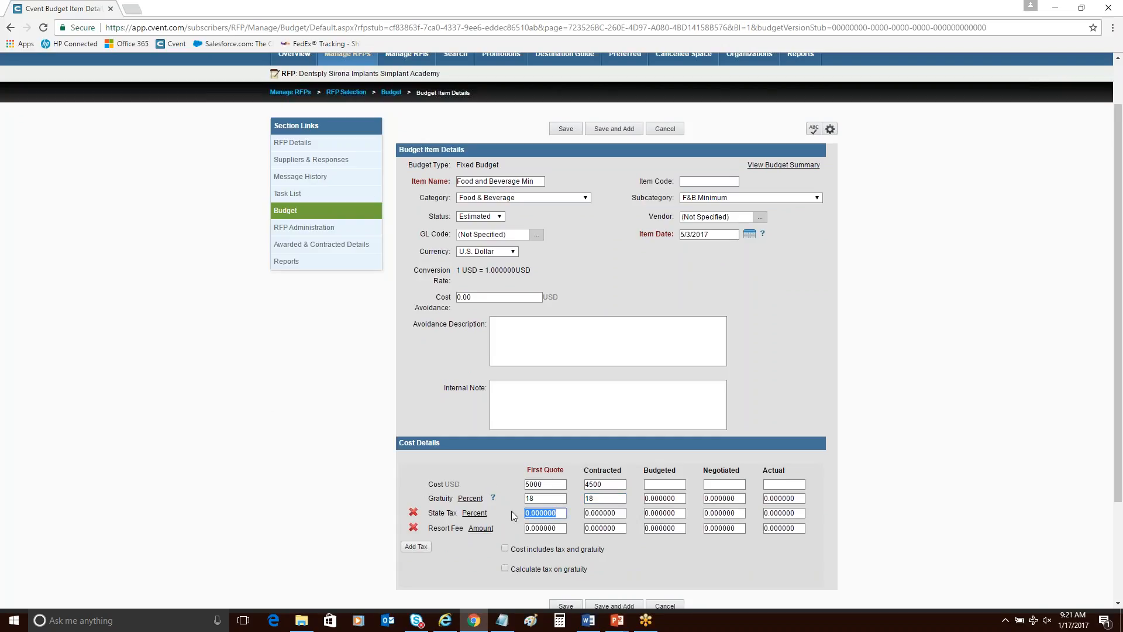
type("7")
left_click_drag(626, 513, 597, 510)
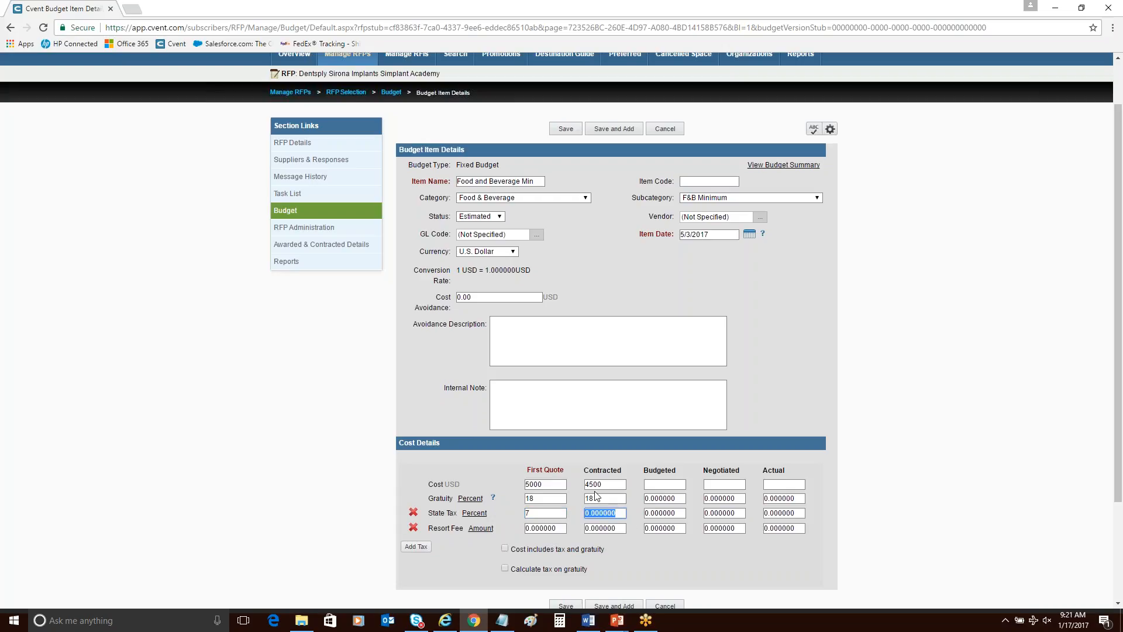
type("7")
left_click(365, 533)
Enable tax calculation on gratuity for the Food and Beverage Min item, then save and close it.
left_click(544, 569)
scroll(543, 566, "down", 2)
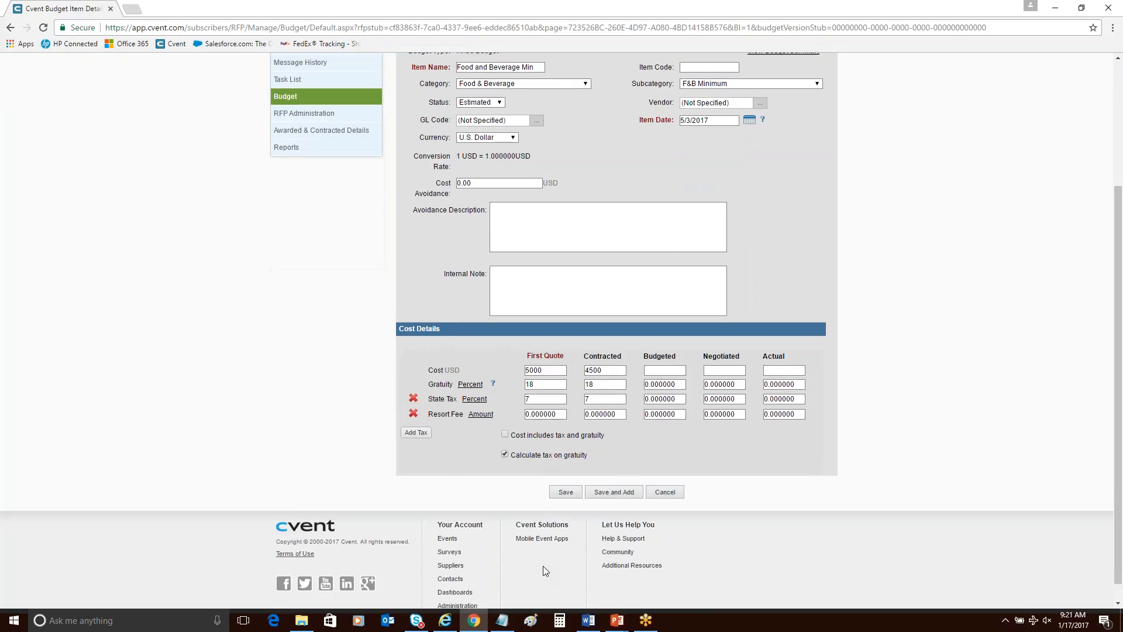
left_click(566, 489)
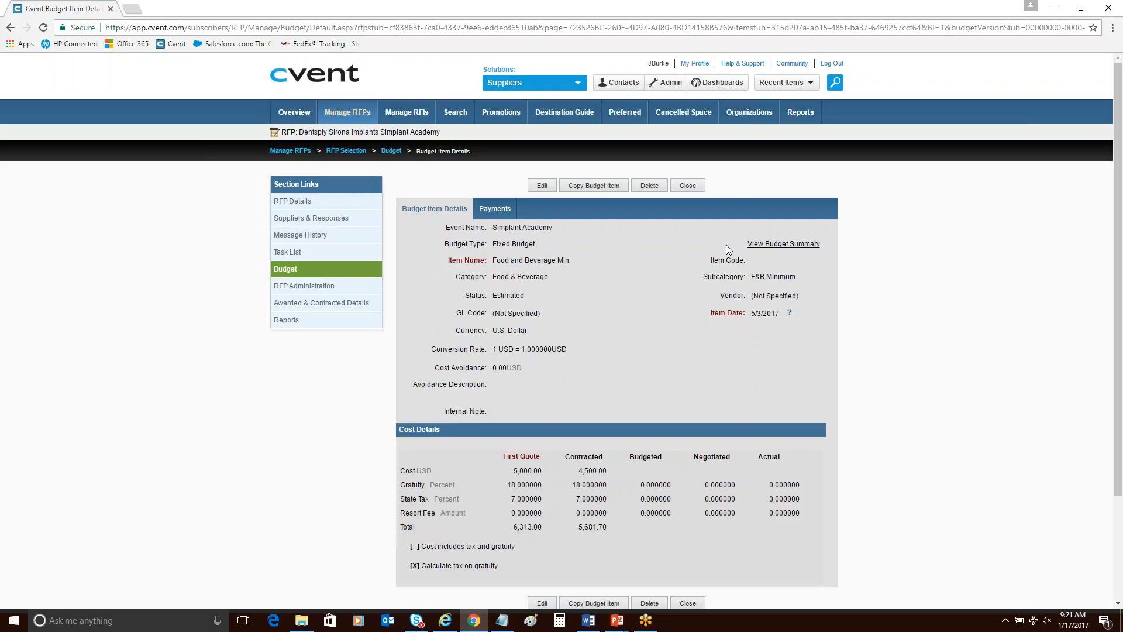
left_click(688, 186)
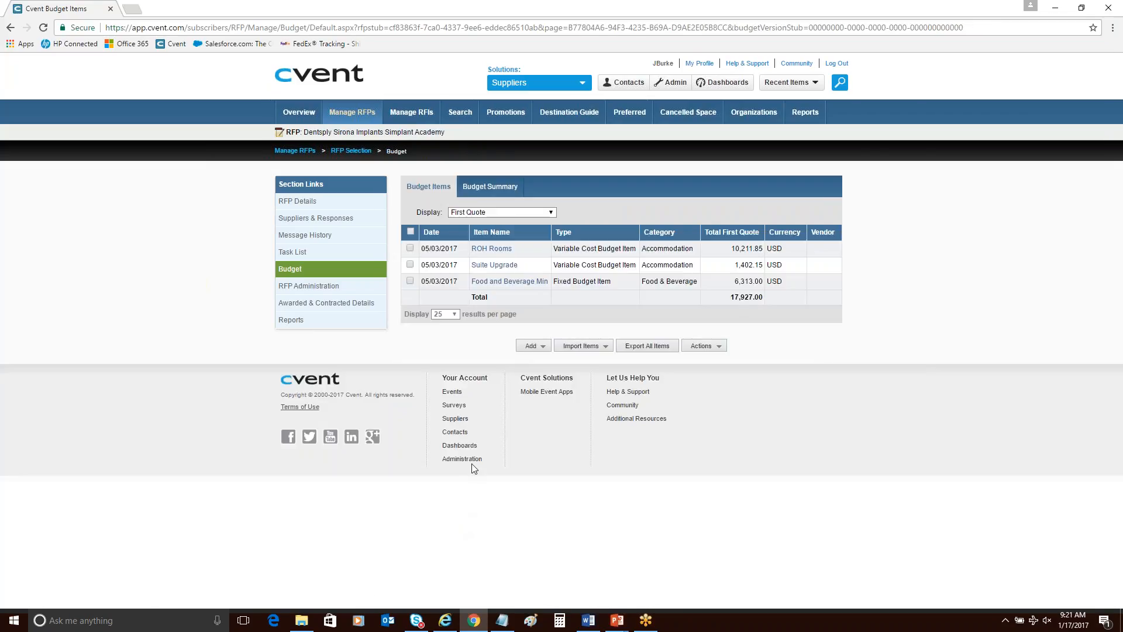
Add a fixed cost budget item named Meeting Room Rental.
left_click(535, 346)
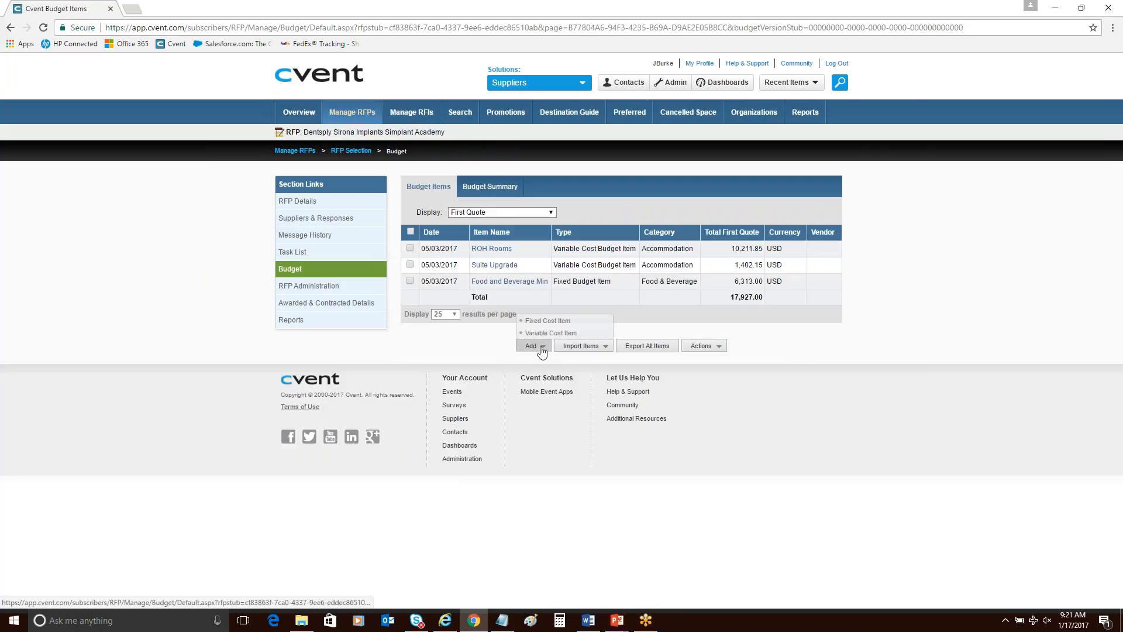
left_click(548, 321)
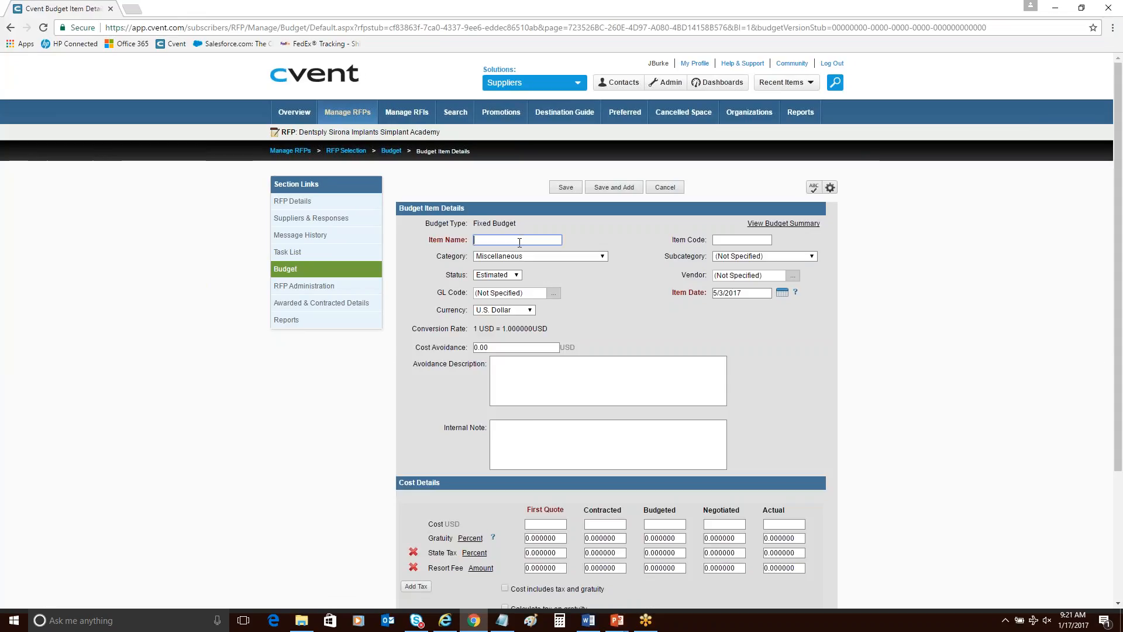
type("Meeting Room Rental")
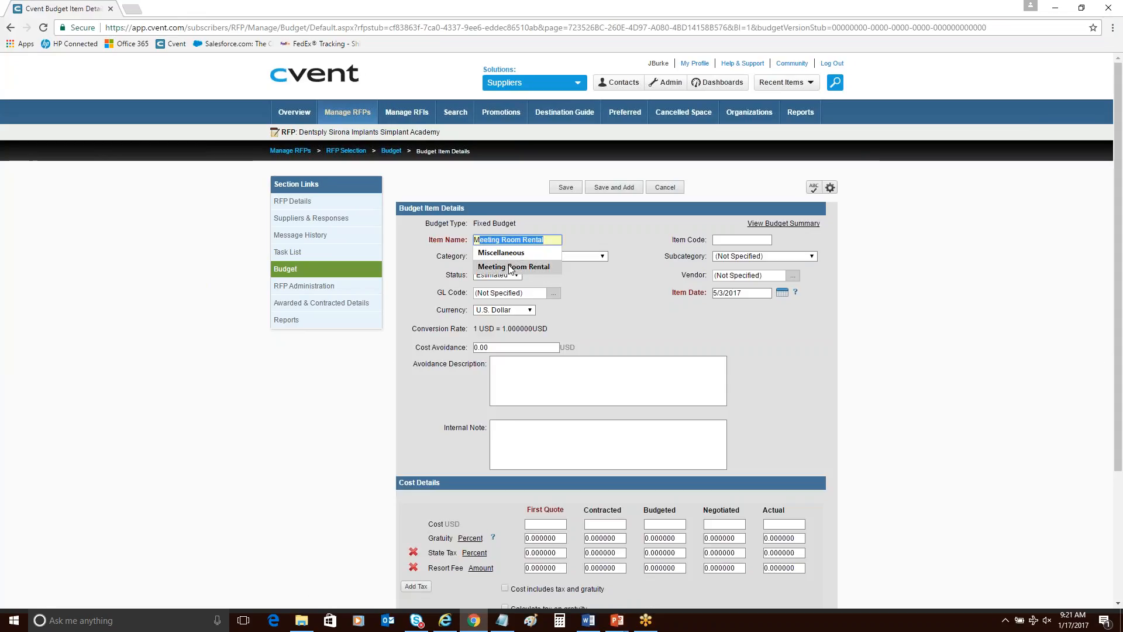
left_click(519, 266)
Set the Meeting Room Rental item's category to Room Rental and its subcategory to General Session.
left_click(592, 259)
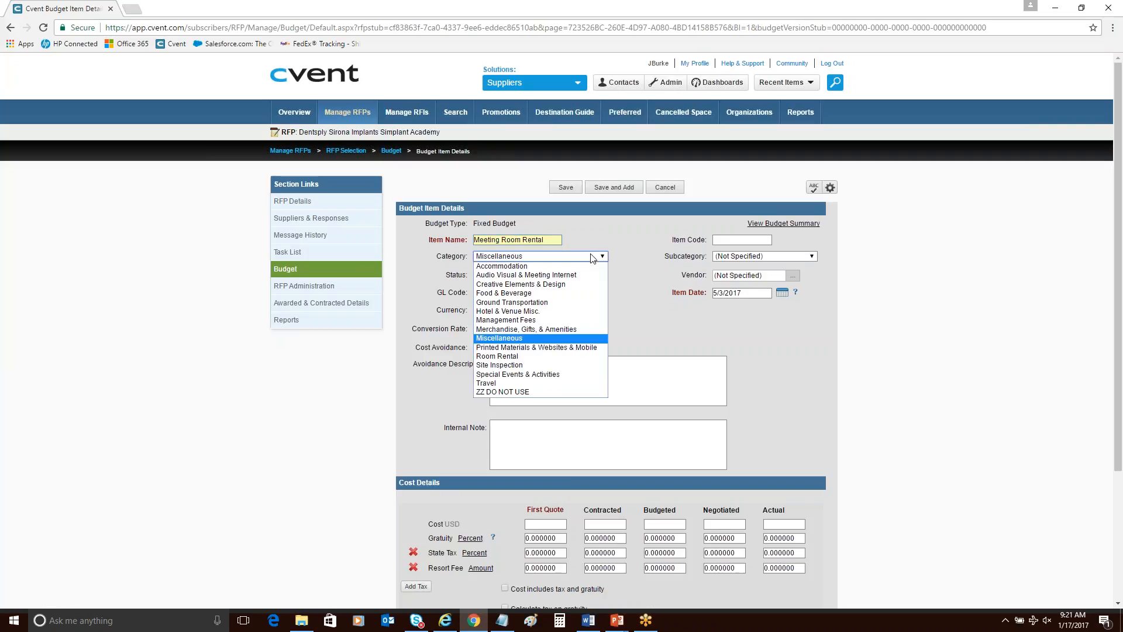
left_click(579, 356)
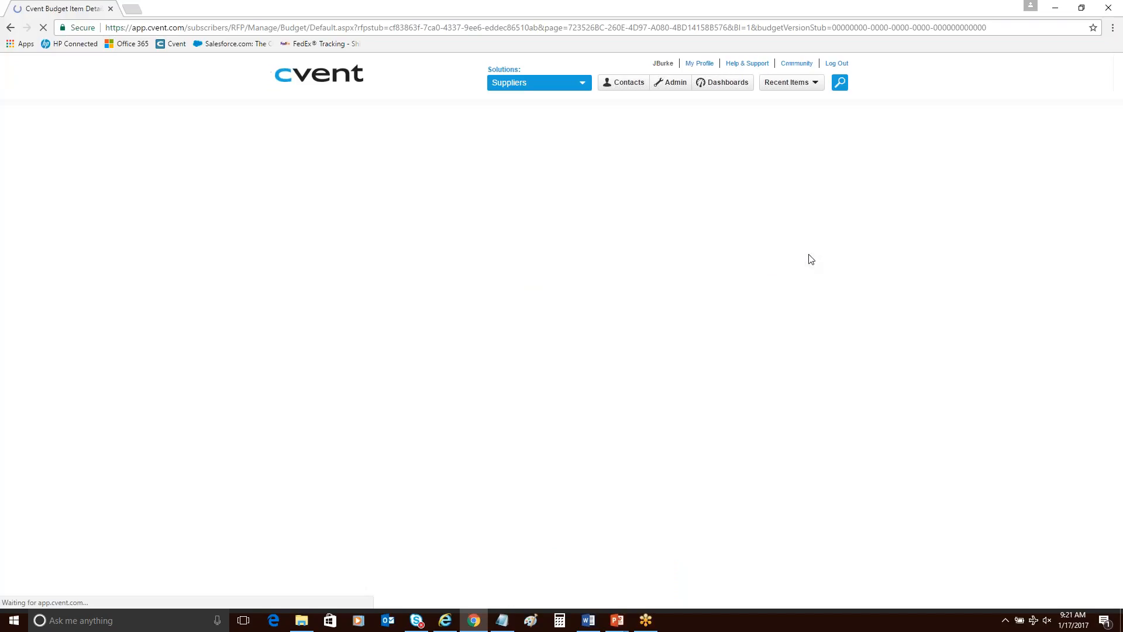
left_click(808, 256)
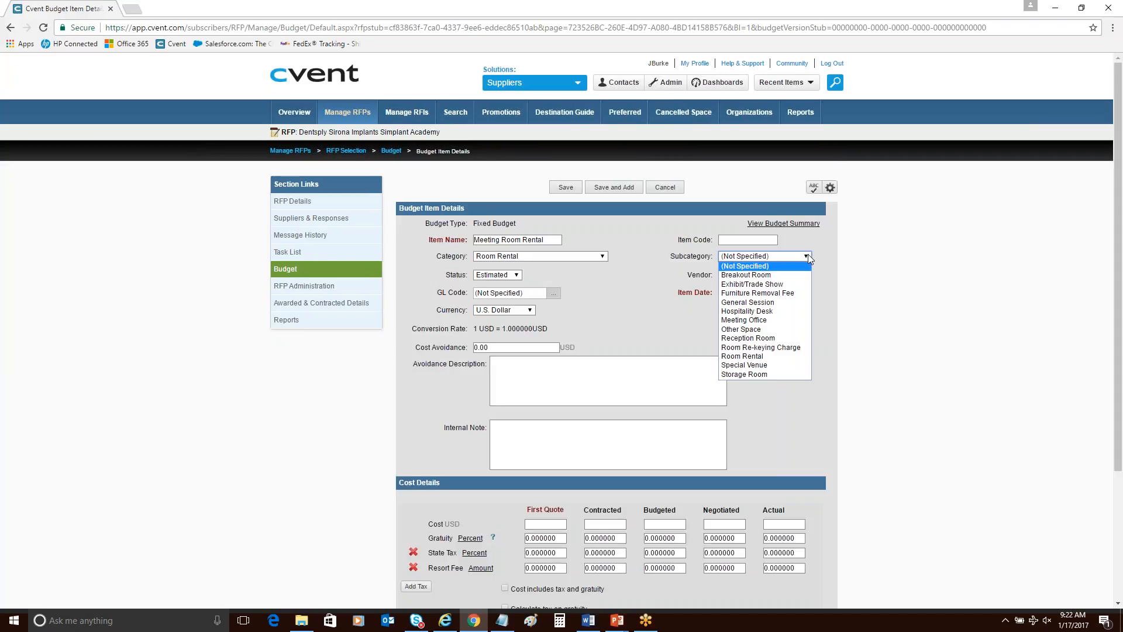
left_click(785, 301)
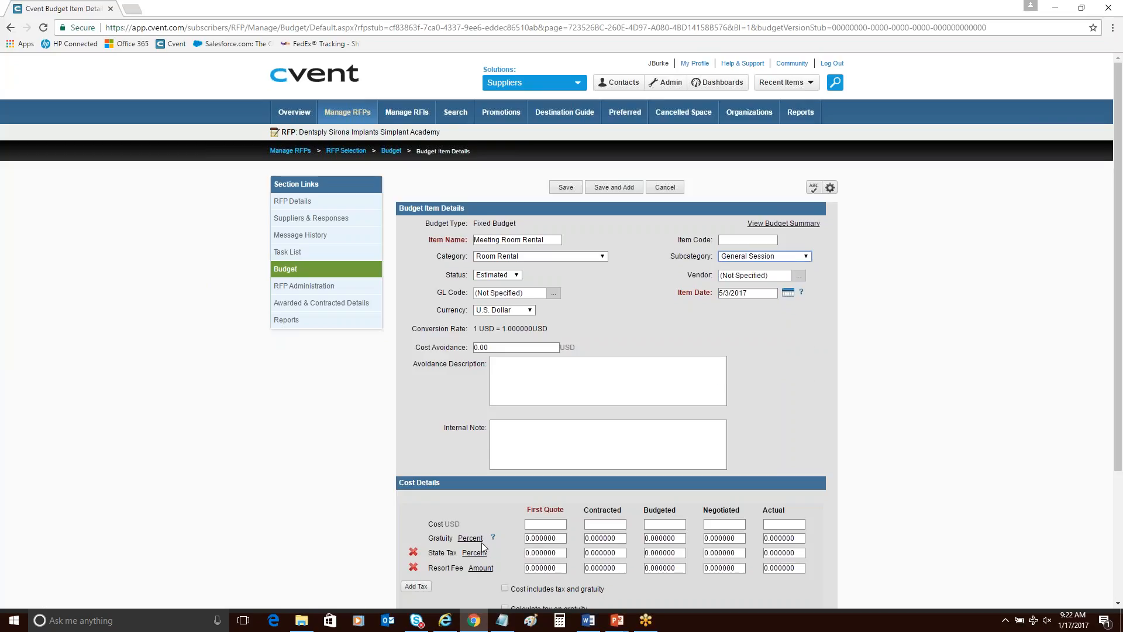
Enter the Meeting Room Rental cost as 3000 USD for First Quote and 0 USD for Contracted.
left_click(533, 526)
type("3000")
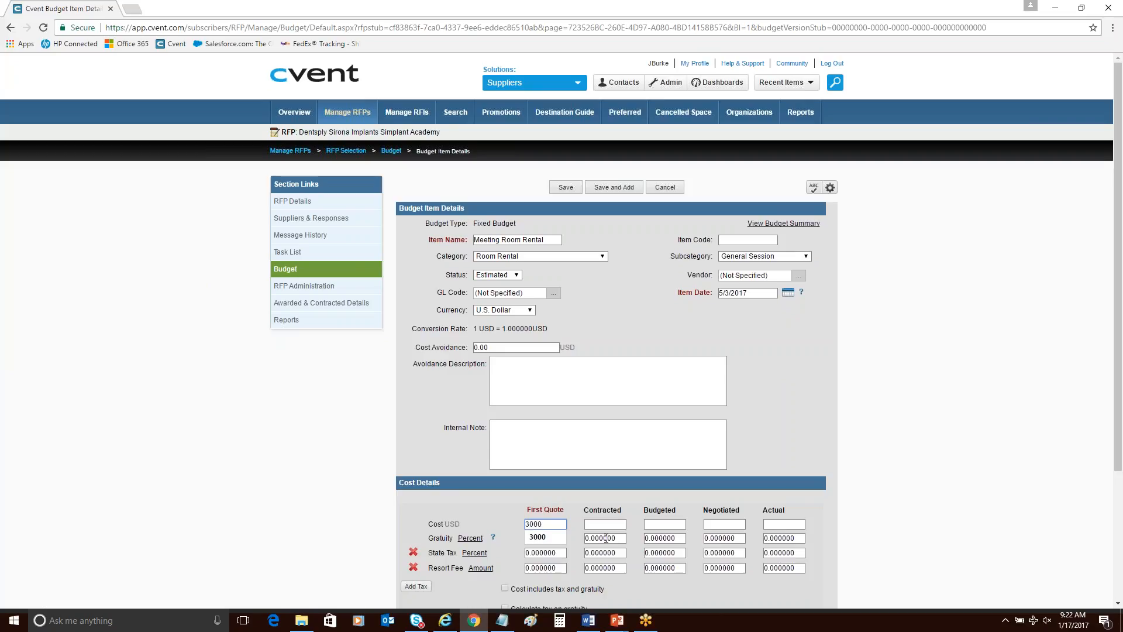
left_click(604, 521)
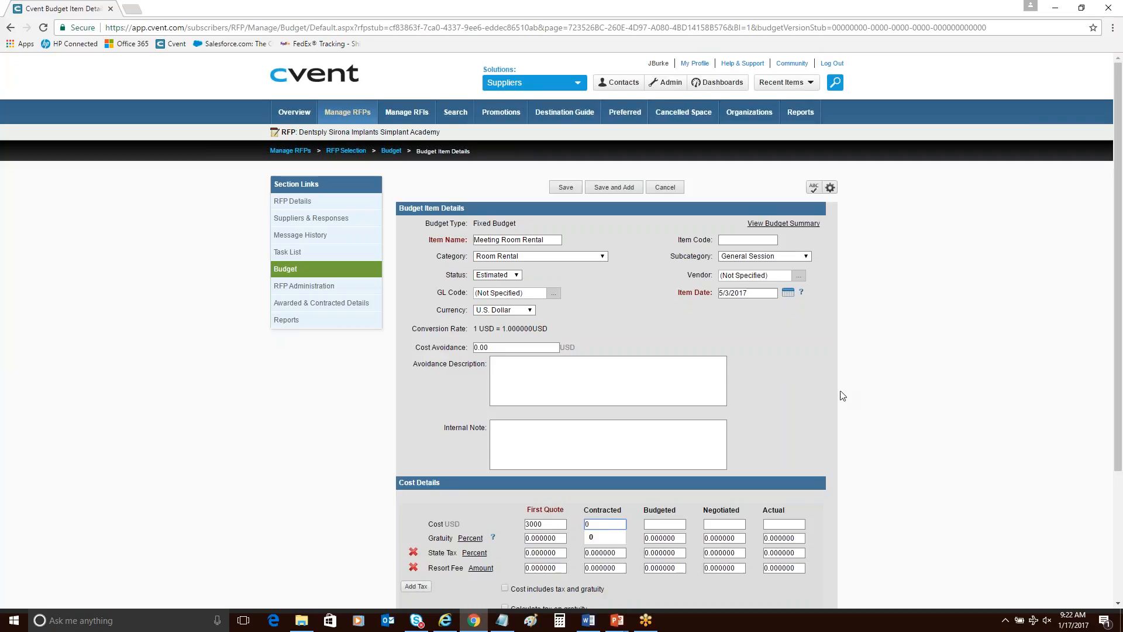
type("0")
Enable tax calculation on gratuity for the Meeting Room Rental item, then save and close it.
scroll(446, 402, "down", 3)
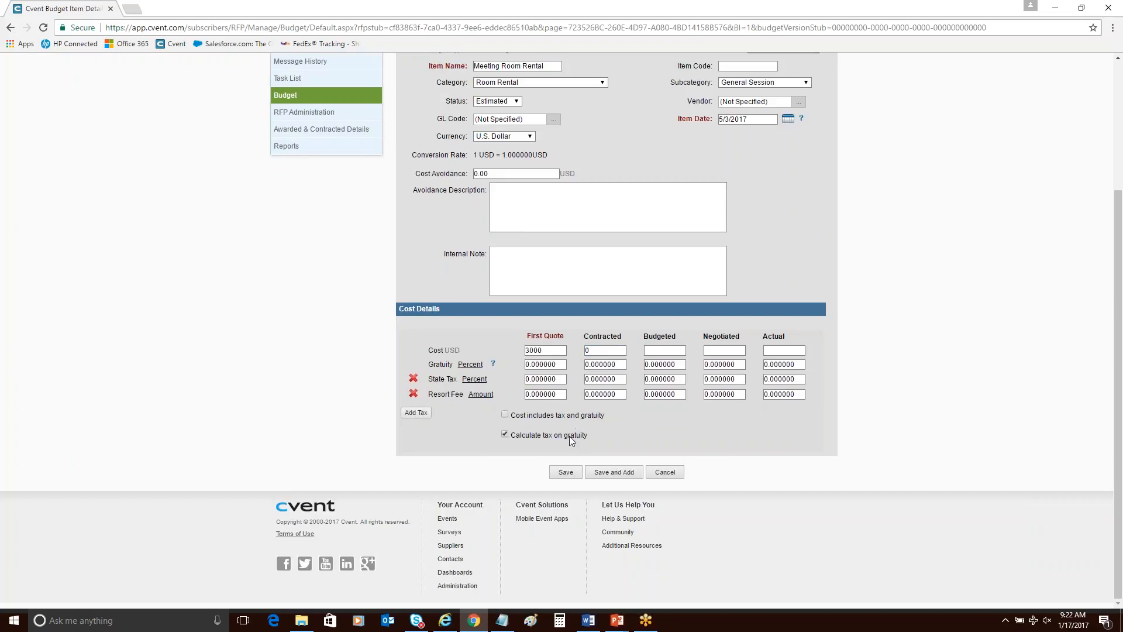
left_click(565, 471)
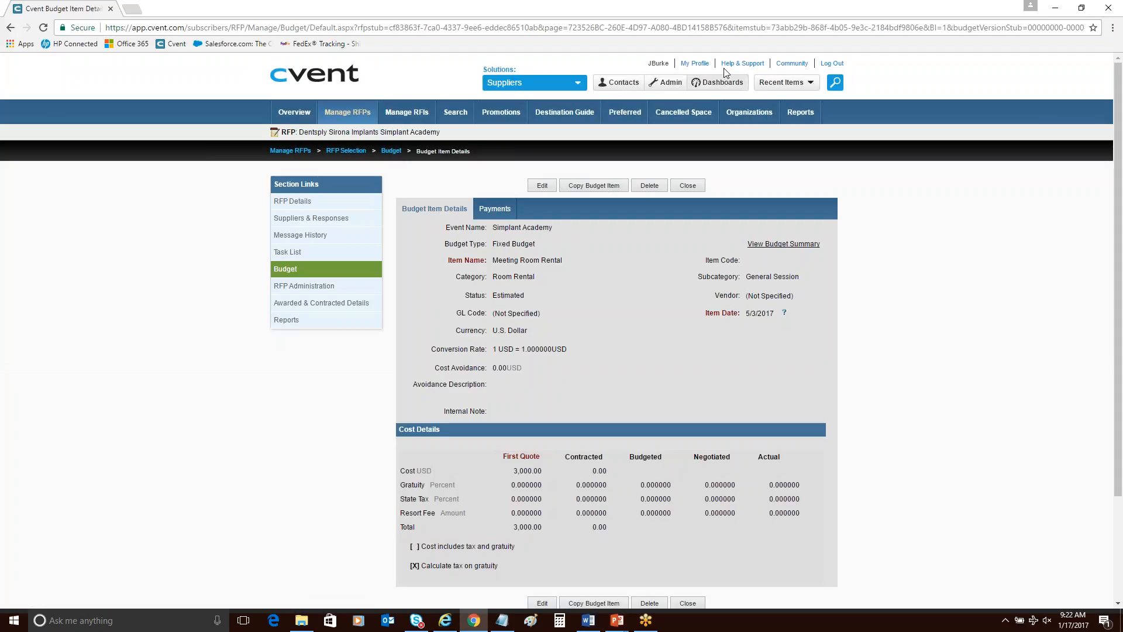
left_click(689, 185)
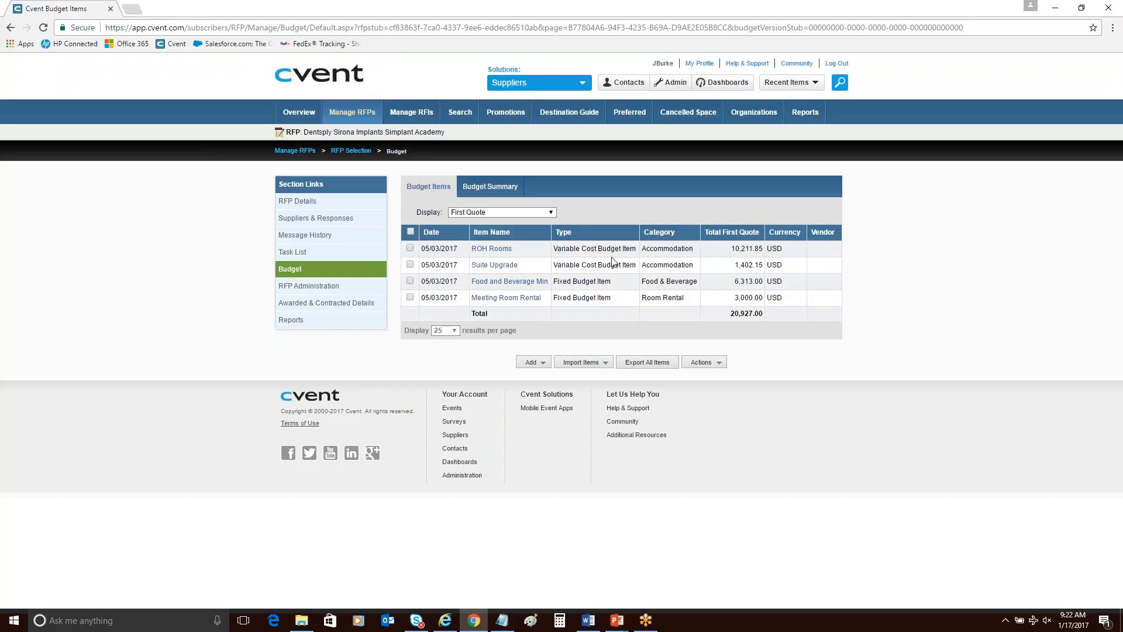
Add a fixed cost budget item named Meeting Room Internet.
left_click(531, 362)
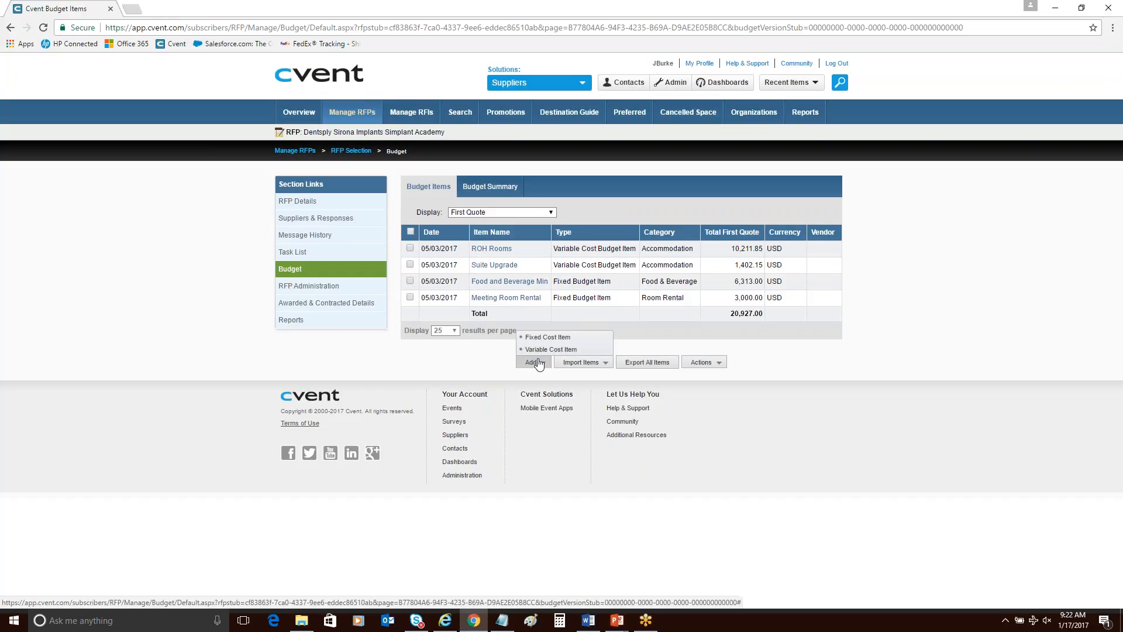
left_click(539, 340)
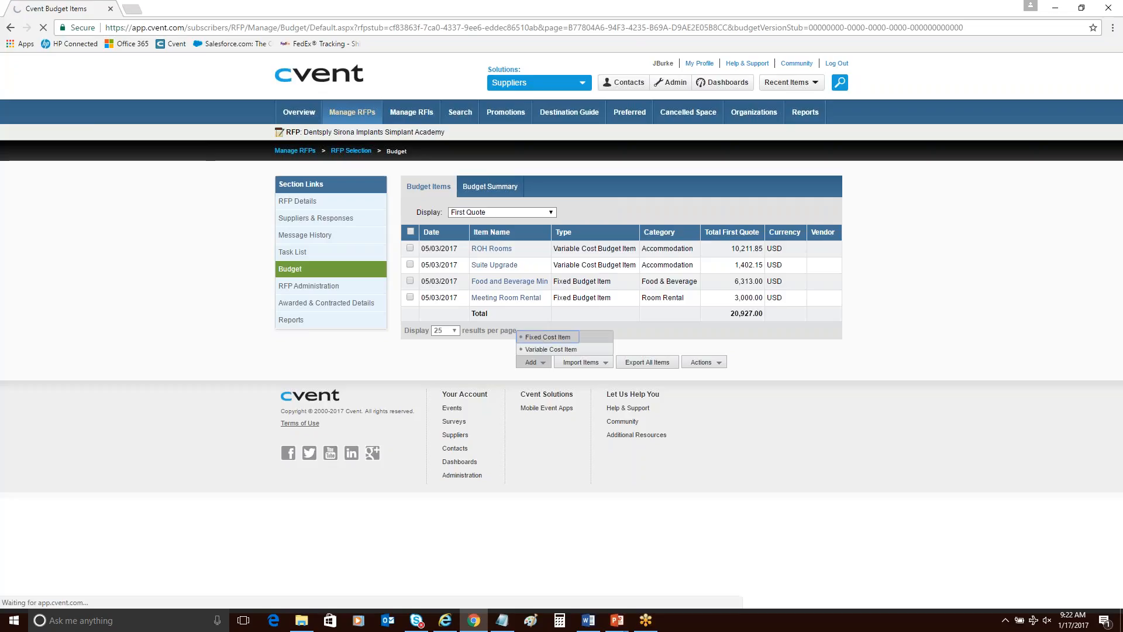
scroll(549, 465, "down", 1)
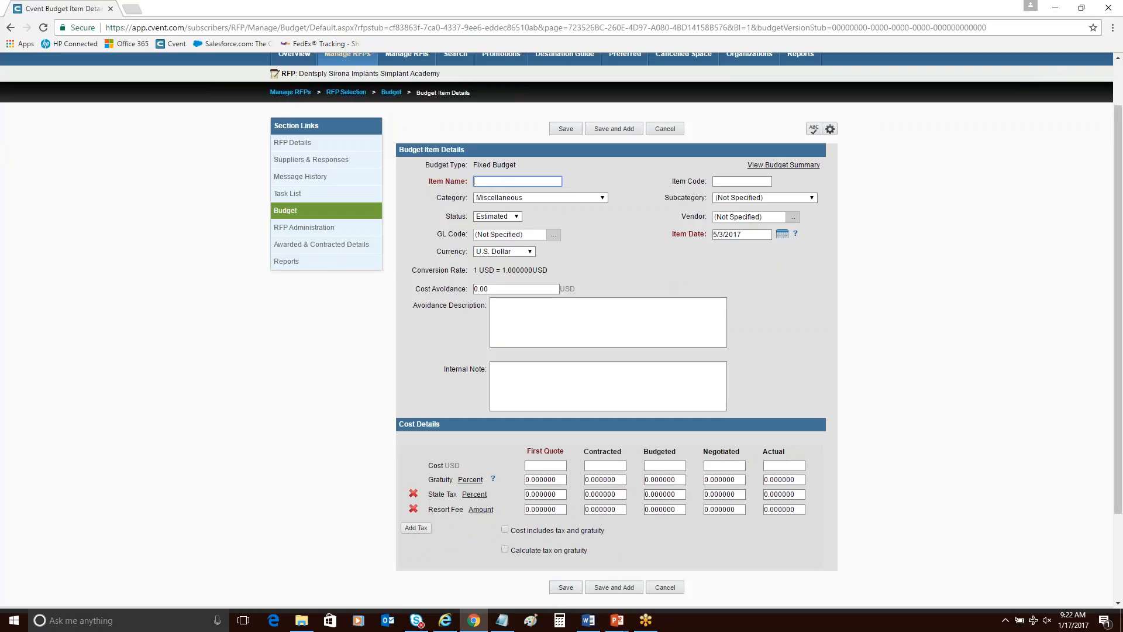
type("M")
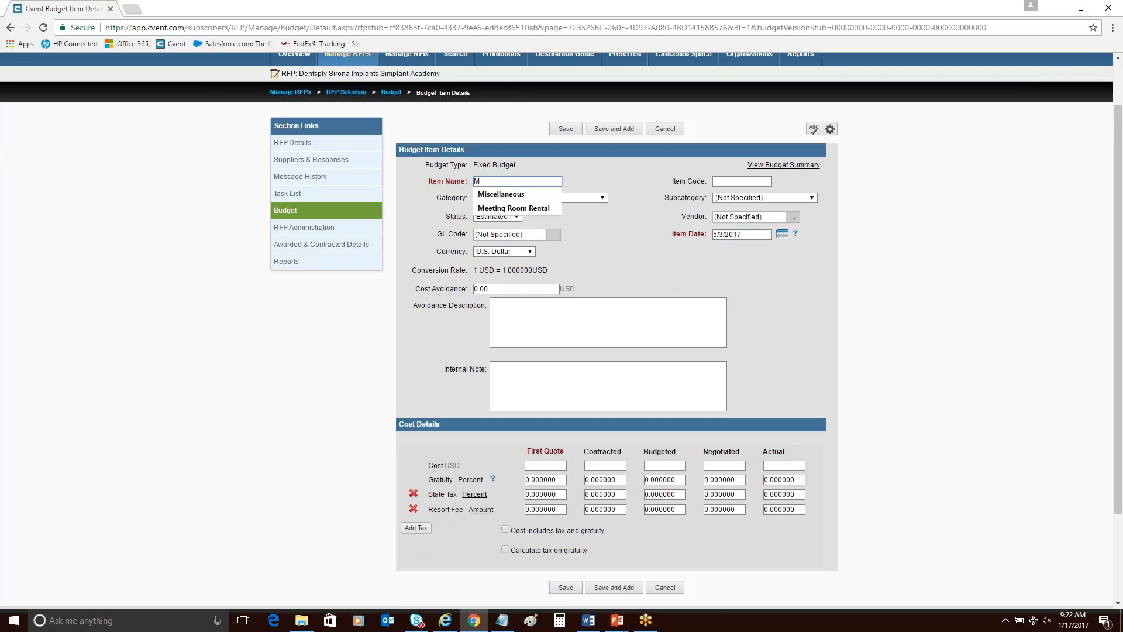
type("eet")
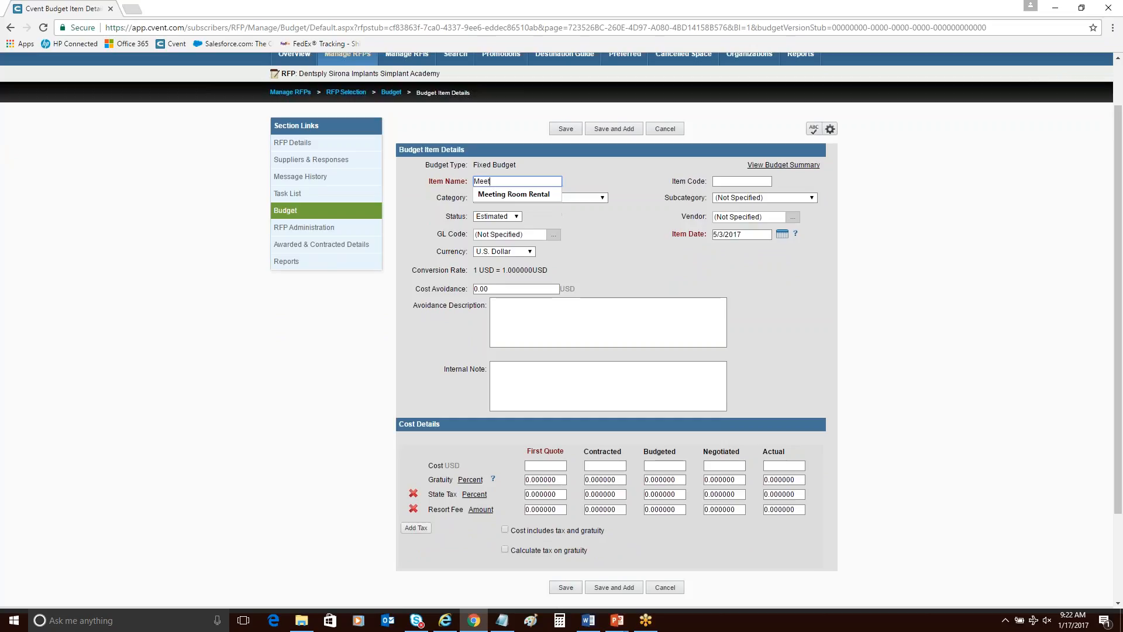
type("ing Room I")
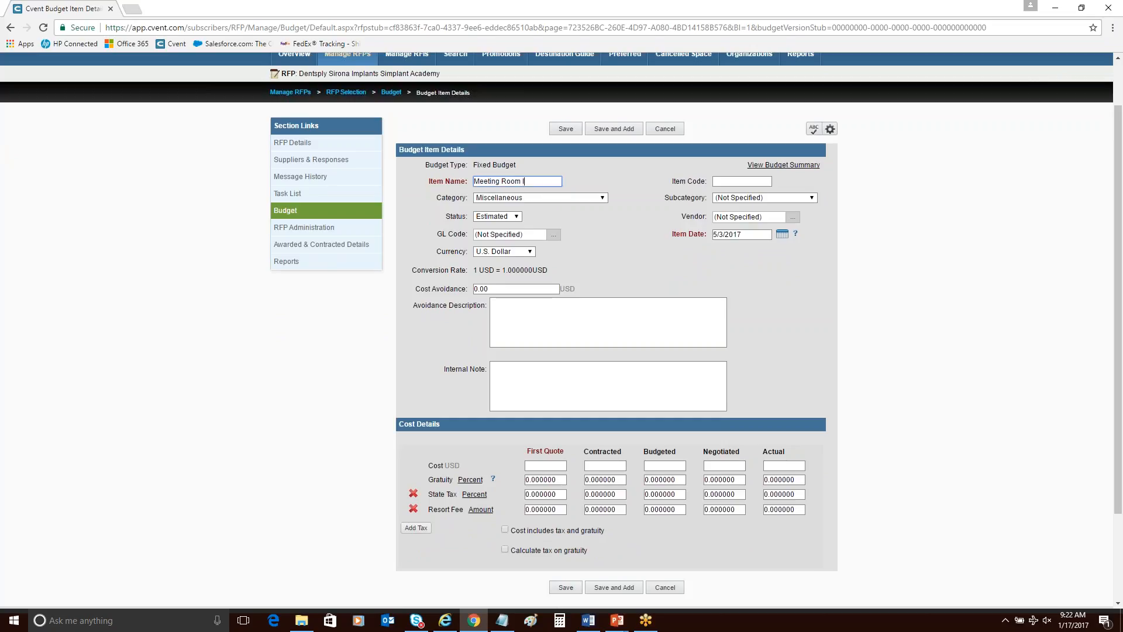
type("nternet")
Set the Meeting Room Internet item's category to Audio Visual & Meeting Internet and its subcategory to Internet - Wireless.
left_click(553, 198)
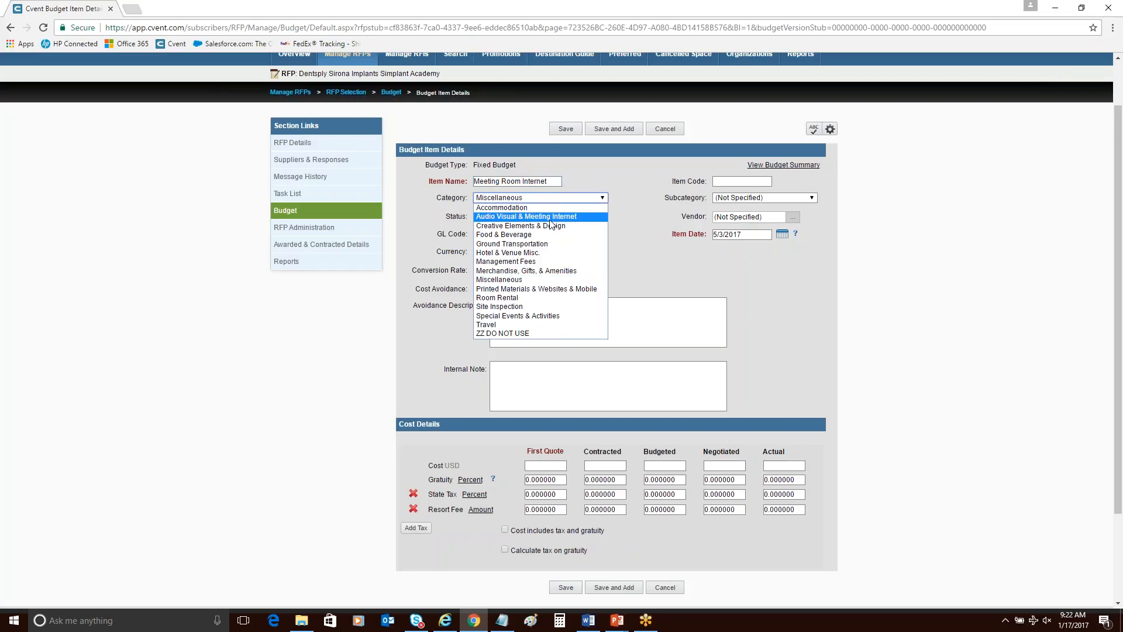
left_click(550, 217)
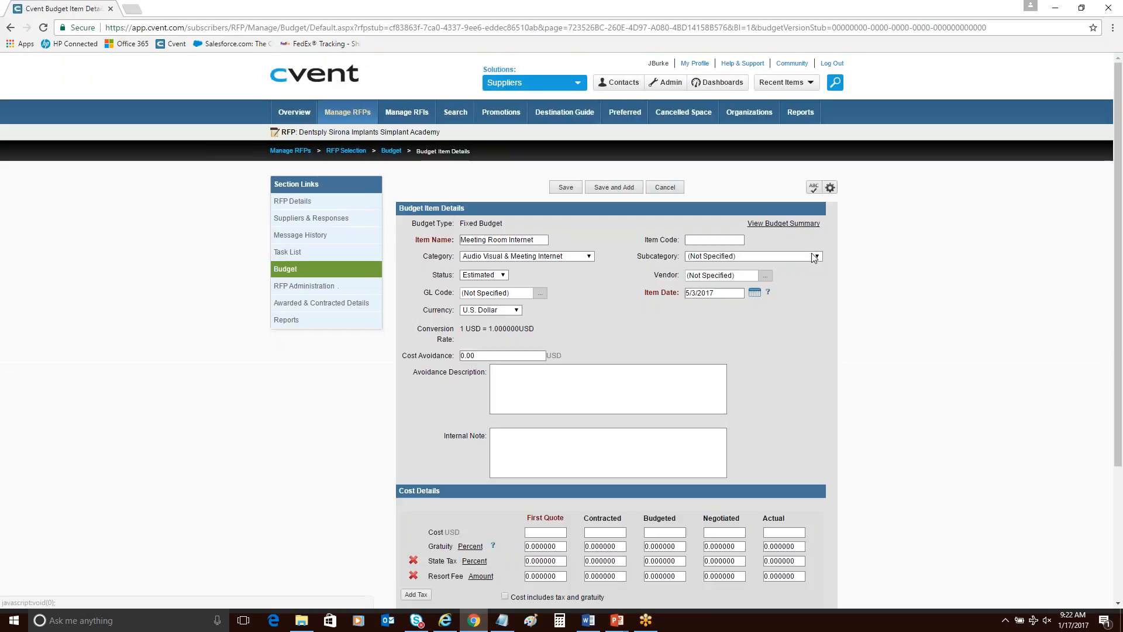
left_click(814, 258)
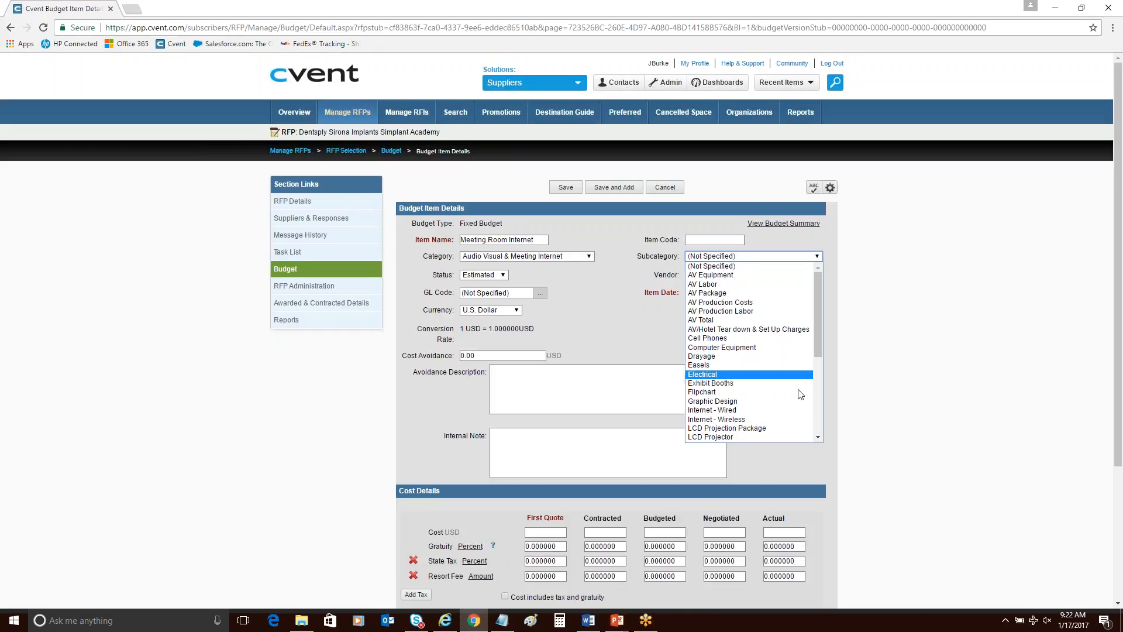
left_click(799, 420)
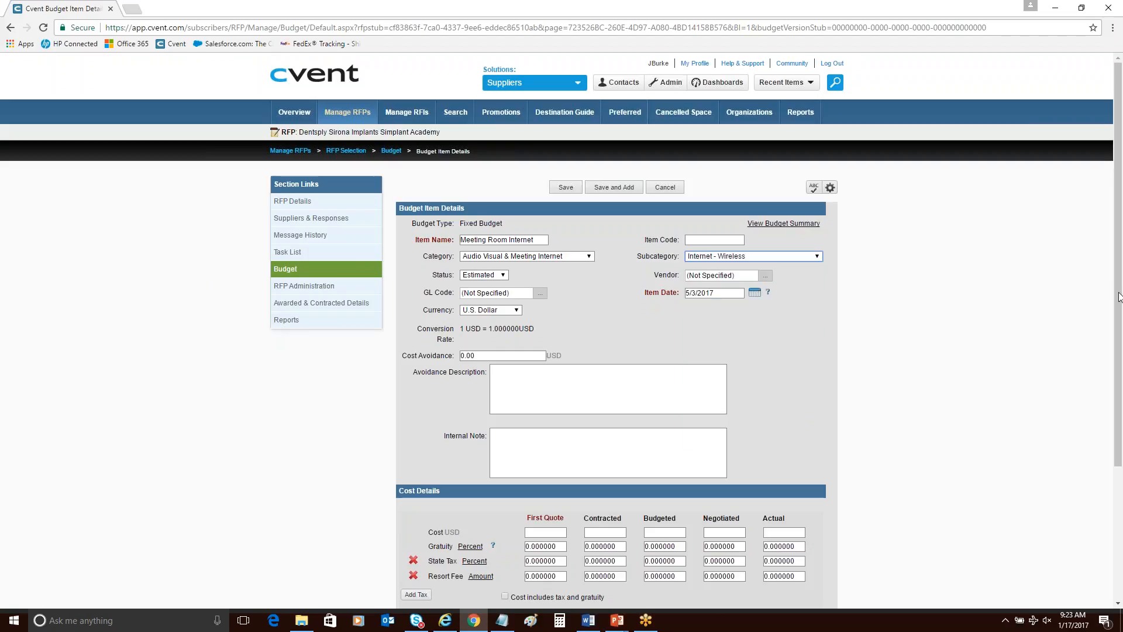
Enter the Meeting Room Internet cost as 1000 USD for First Quote and 0 USD for Contracted.
left_click_drag(1116, 309, 1116, 404)
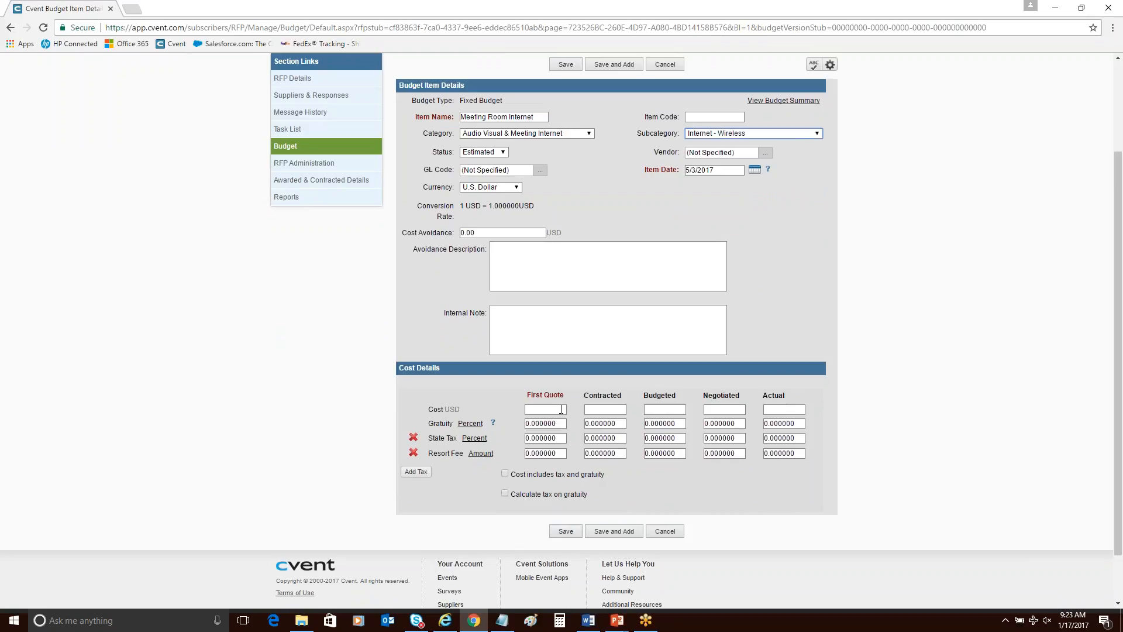
left_click(561, 409)
type("1000")
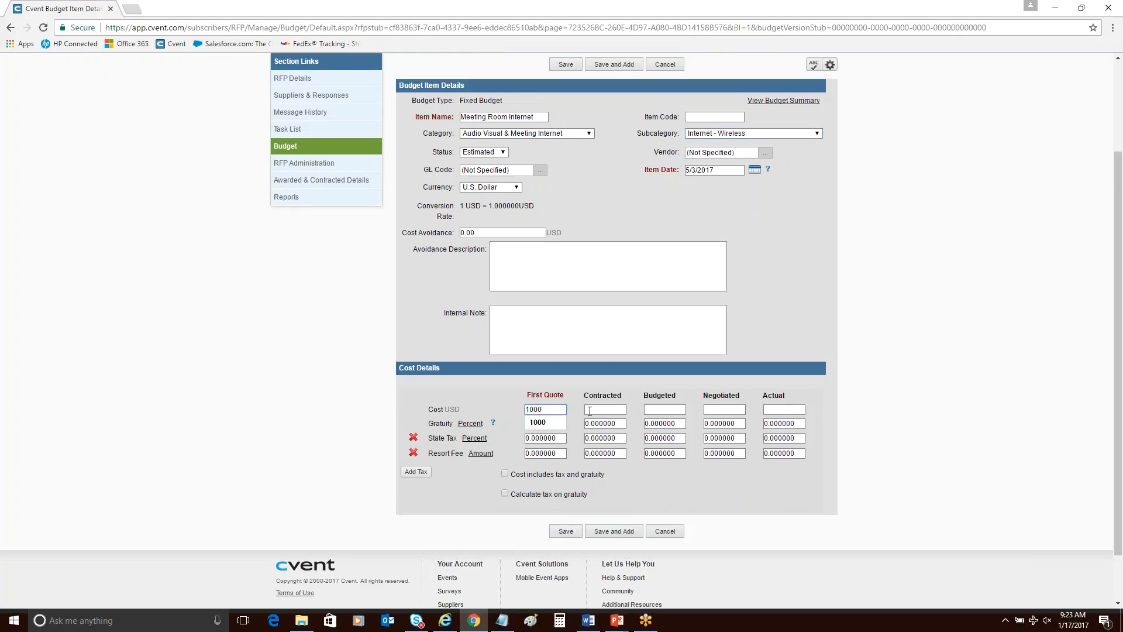
left_click(589, 411)
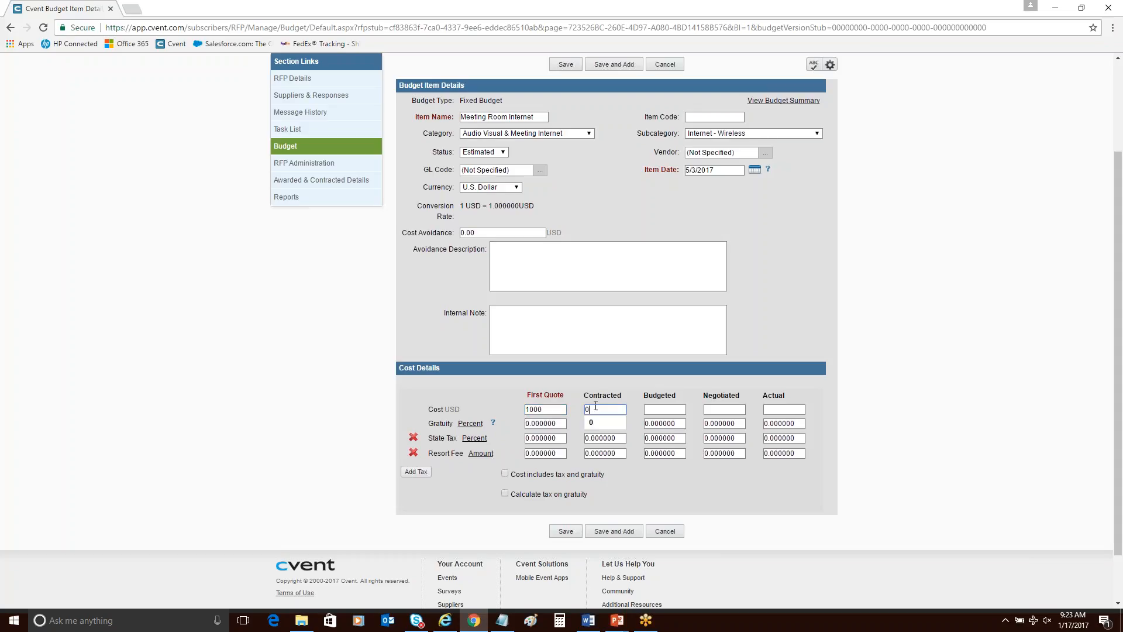
left_click(857, 510)
Enable tax calculation on gratuity for the Meeting Room Internet item, then save and close it.
left_click(545, 494)
left_click(565, 530)
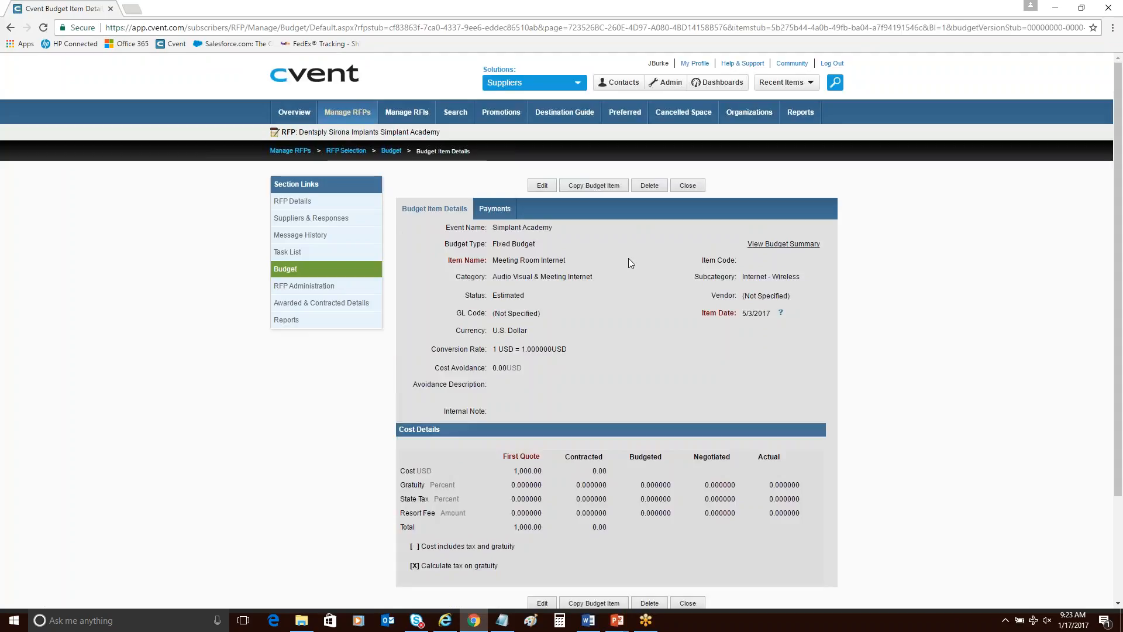
left_click(688, 186)
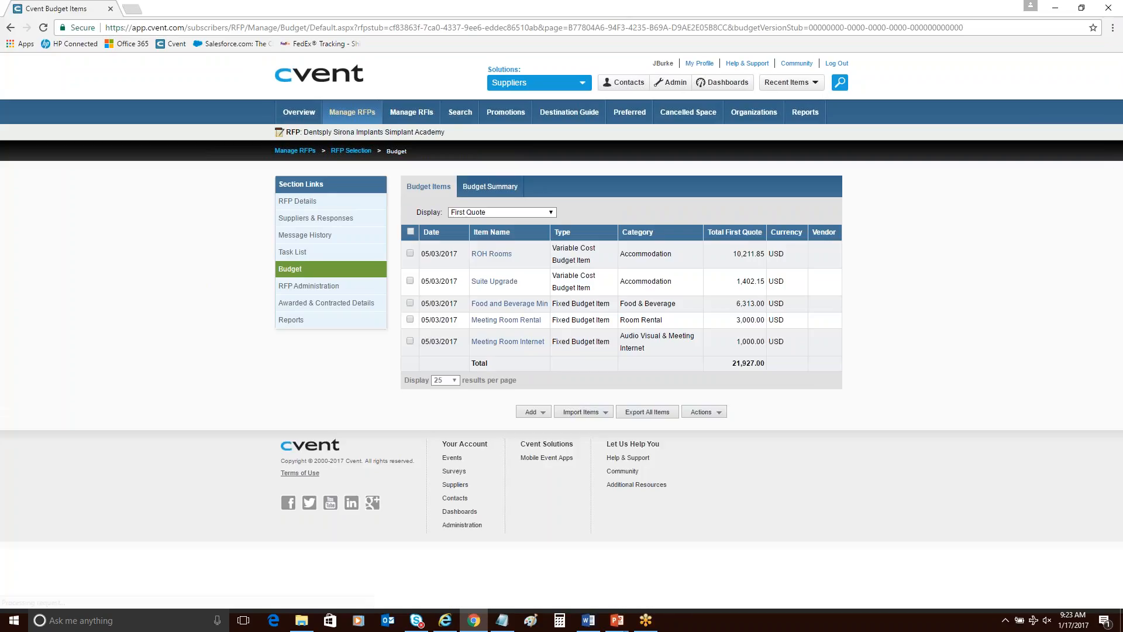
Add a fixed cost budget item named Comp VIP Amenity.
left_click(543, 412)
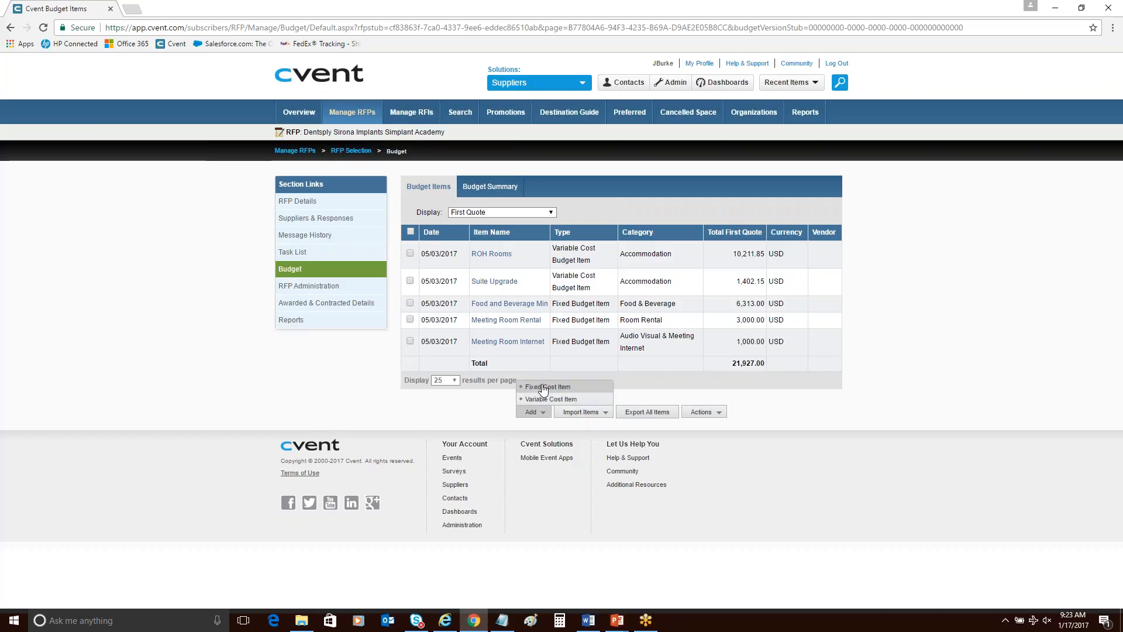
left_click(543, 387)
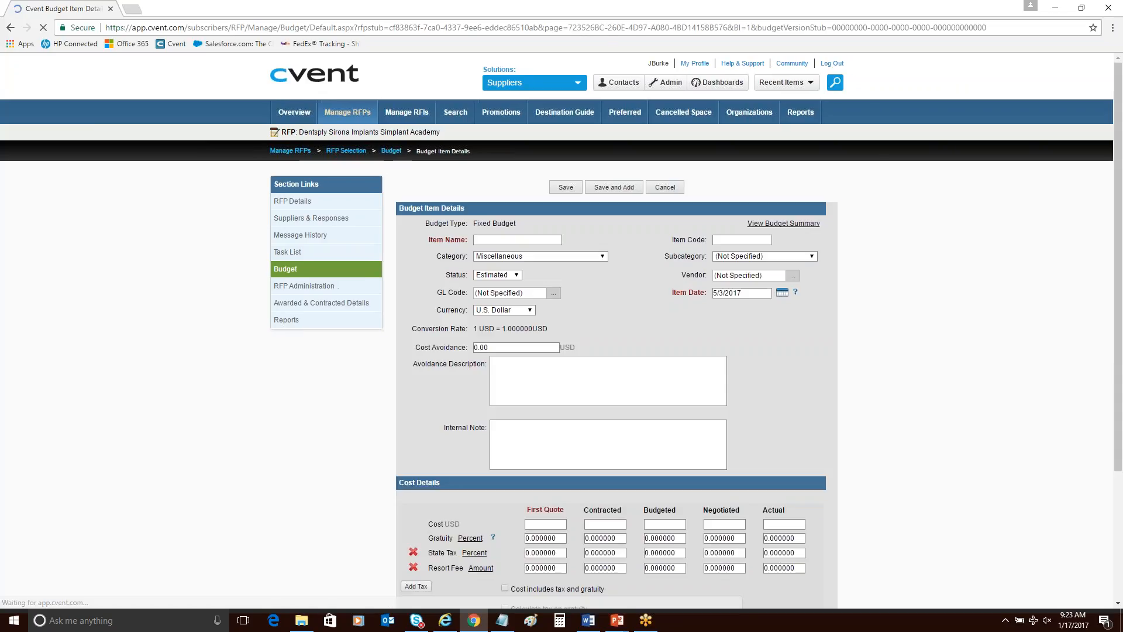
left_click(502, 240)
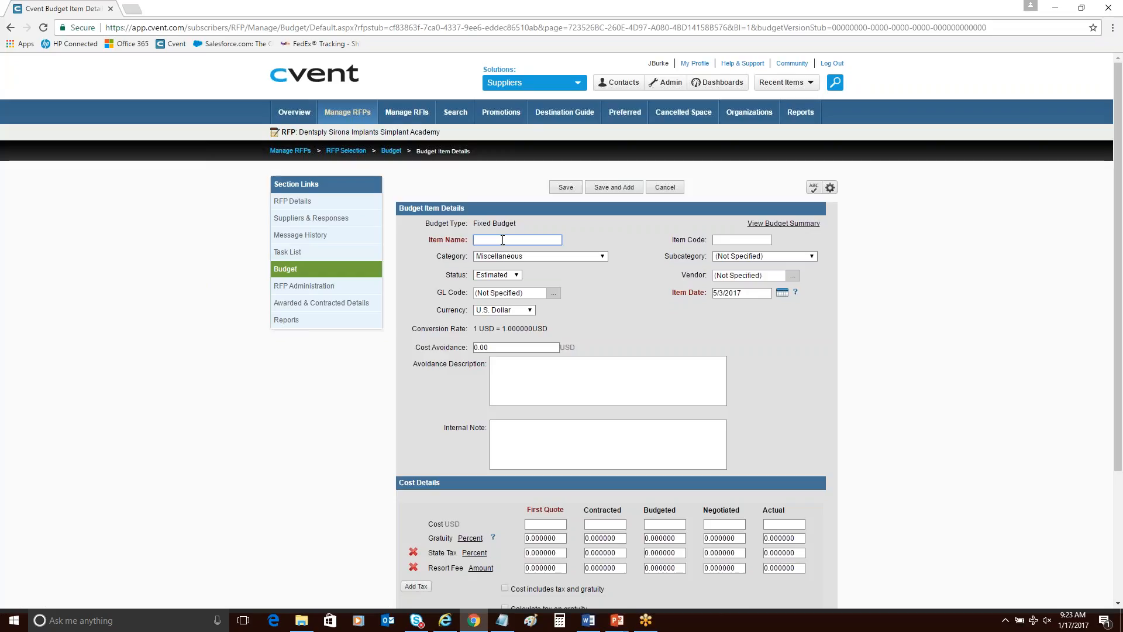
type("Comp Room Rental")
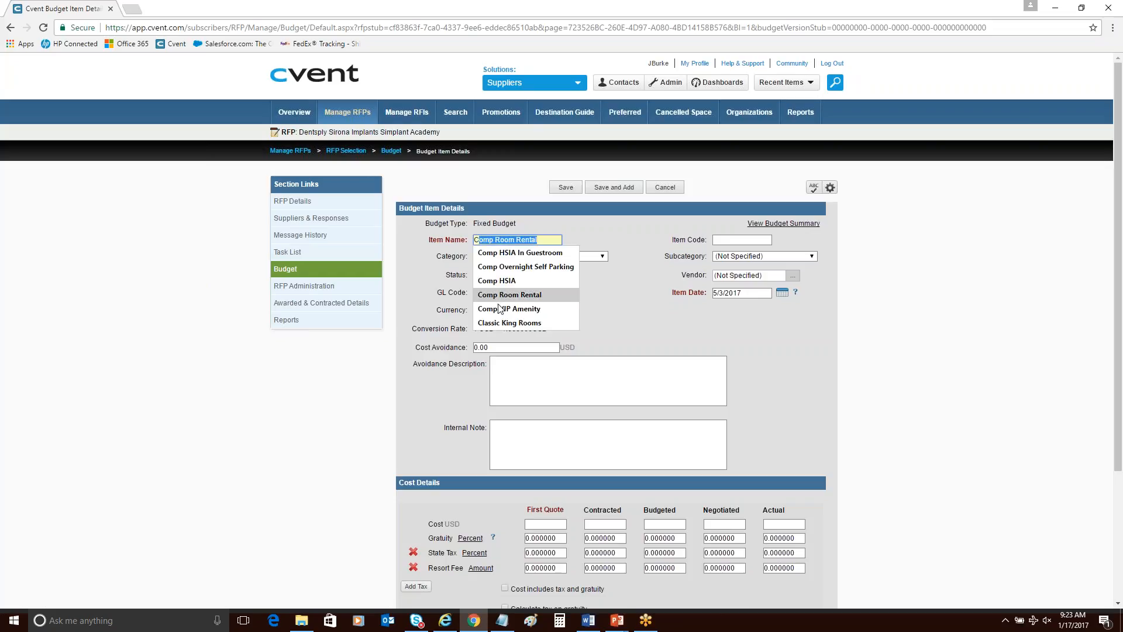
left_click(509, 308)
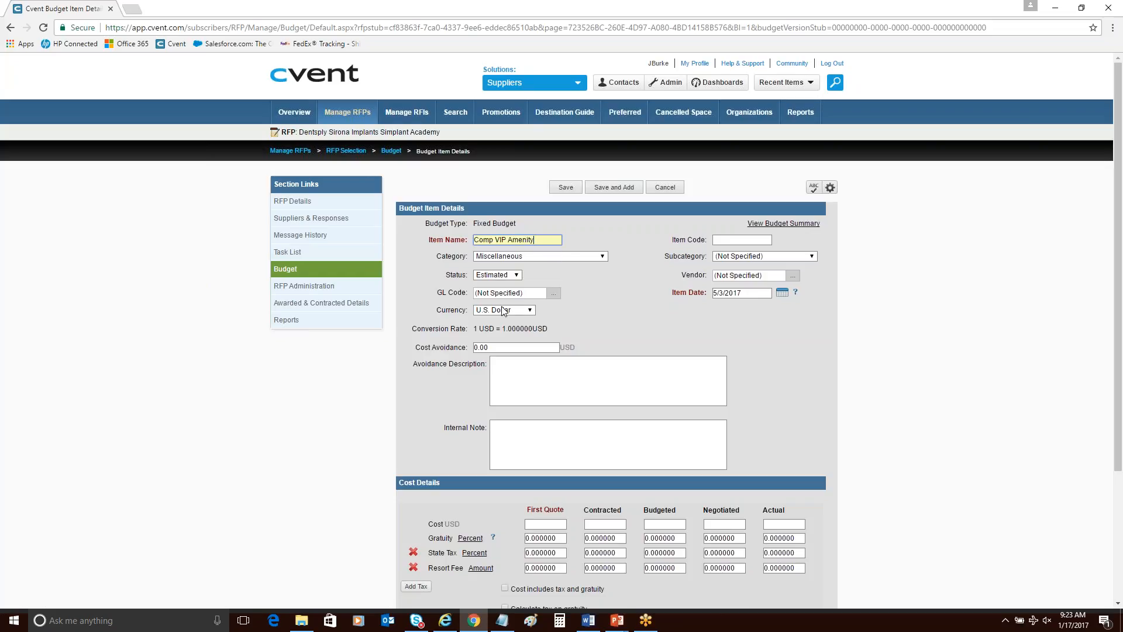
Set the Comp VIP Amenity item's category to Merchandise, Gifts, & Amenities and its subcategory to VIP Amenities.
left_click(566, 257)
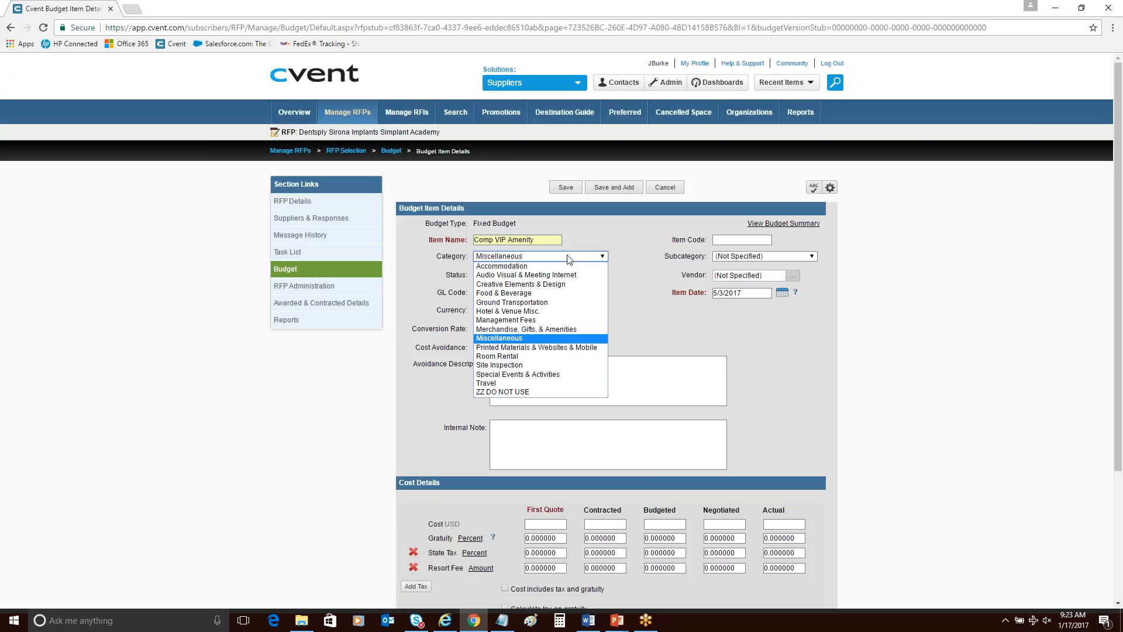
left_click(566, 330)
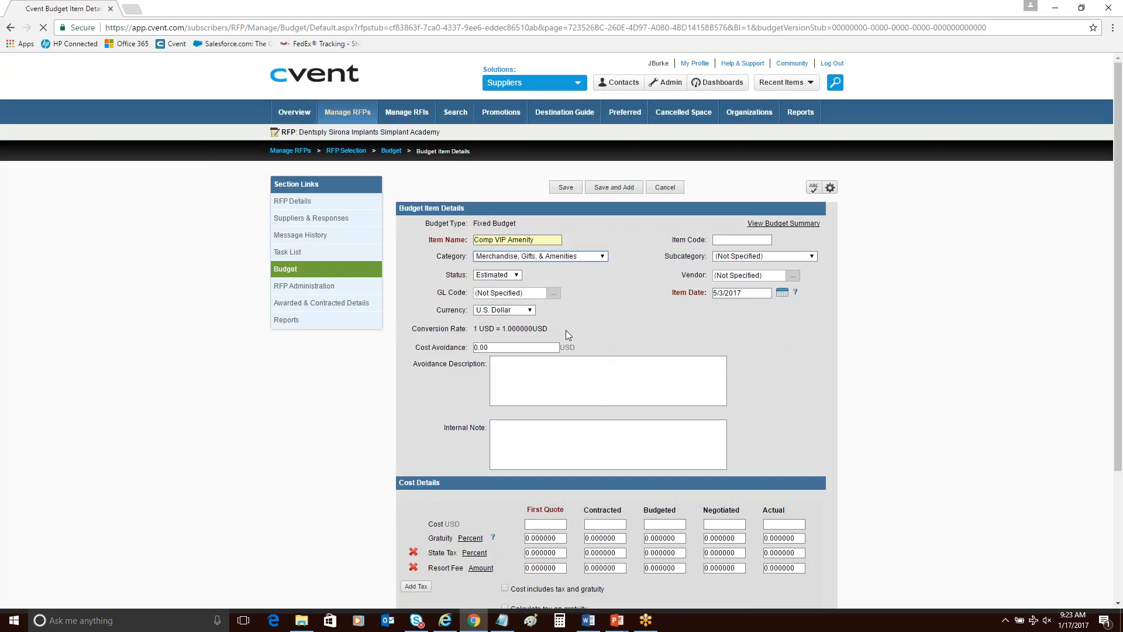
left_click(800, 257)
left_click(773, 356)
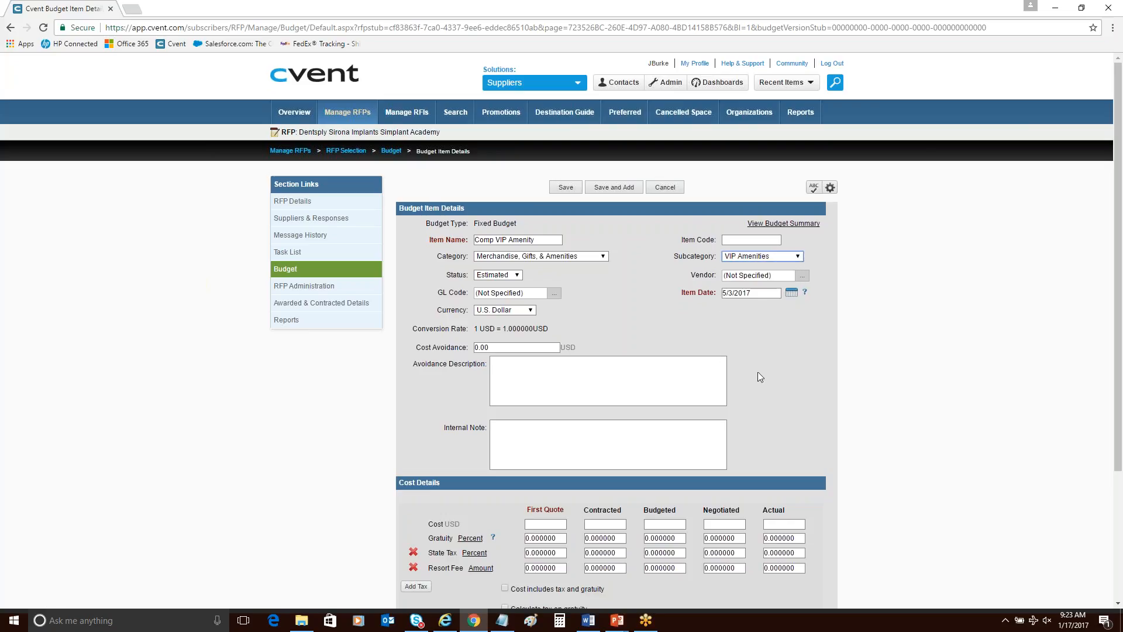
Enter the Comp VIP Amenity cost as 50 USD for First Quote and 0 USD for Contracted.
left_click(555, 525)
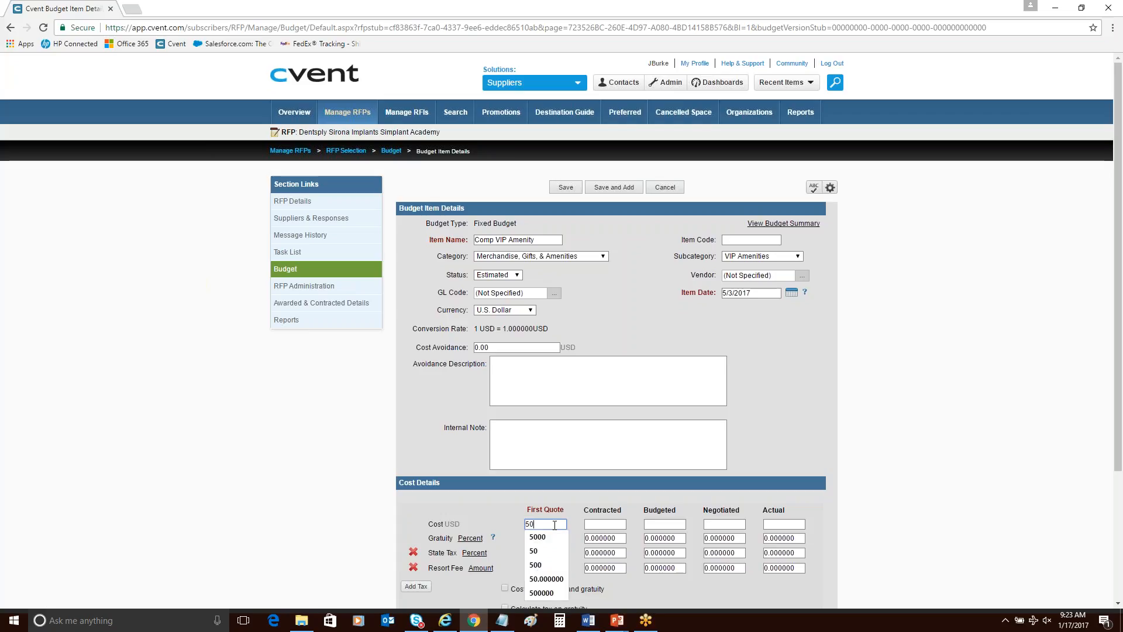
type("50")
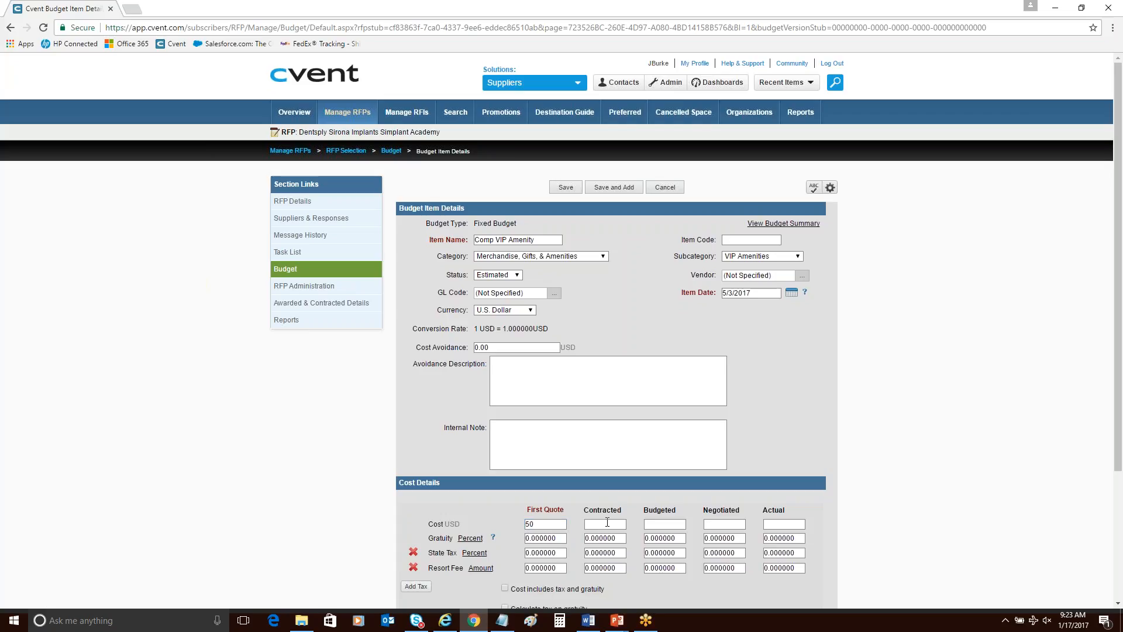
key("Tab")
type("0")
left_click(927, 414)
Enable tax calculation on gratuity for the Comp VIP Amenity item, then save and close it.
scroll(929, 417, "down", 3)
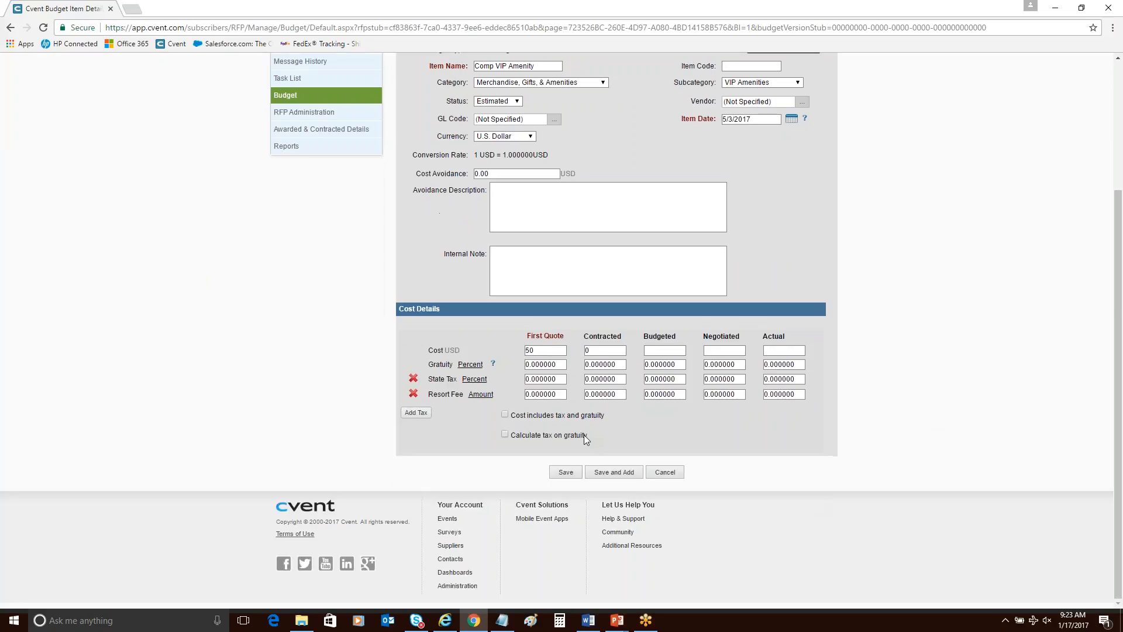
left_click(584, 434)
left_click(567, 471)
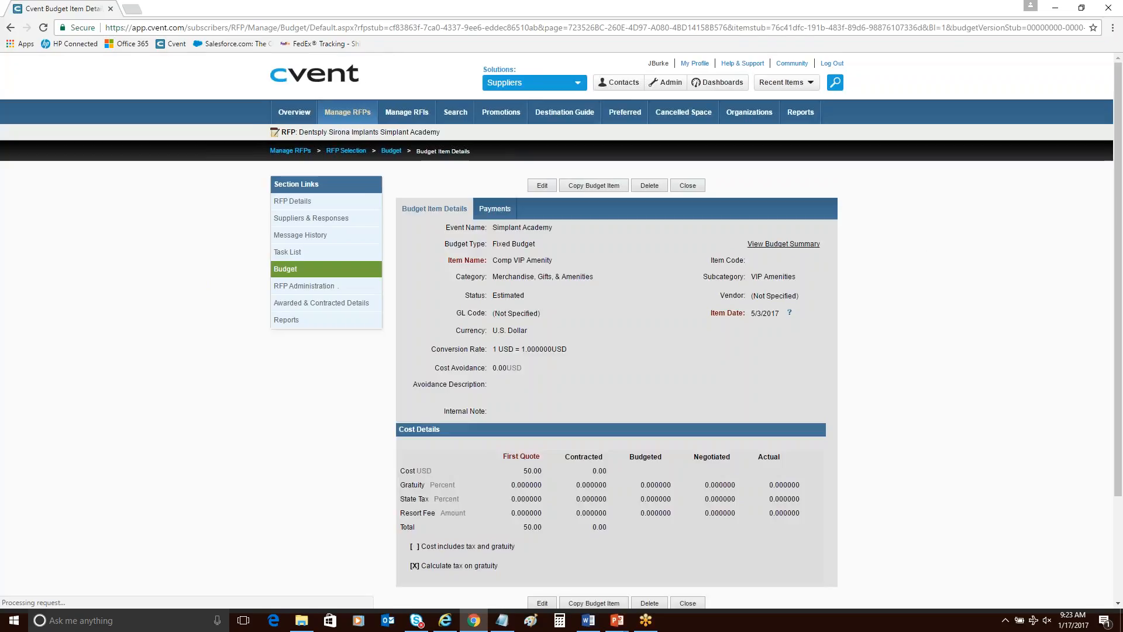
left_click(688, 186)
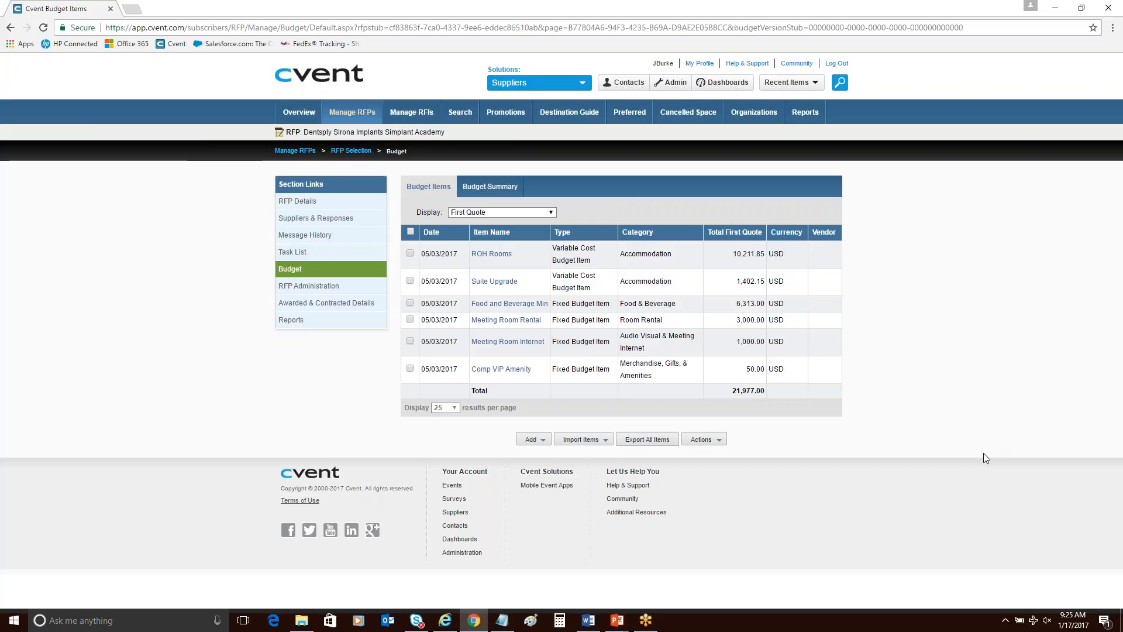
Review the cost details of the Meeting Room Rental item and the ROH Rooms item, closing each one.
left_click(533, 319)
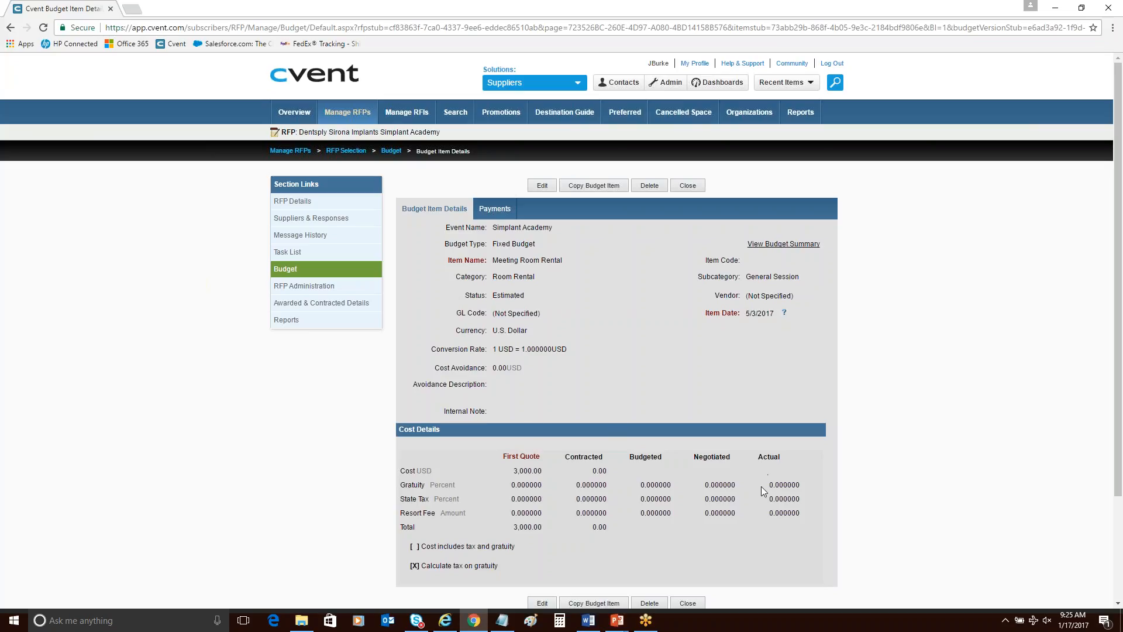
scroll(762, 491, "down", 2)
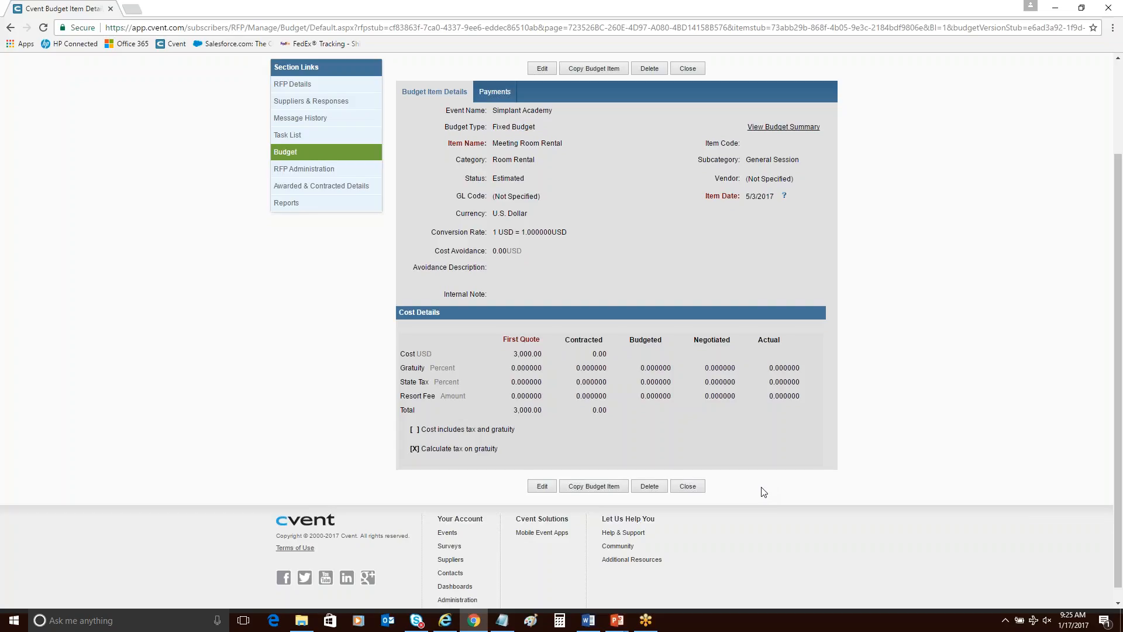
left_click(686, 489)
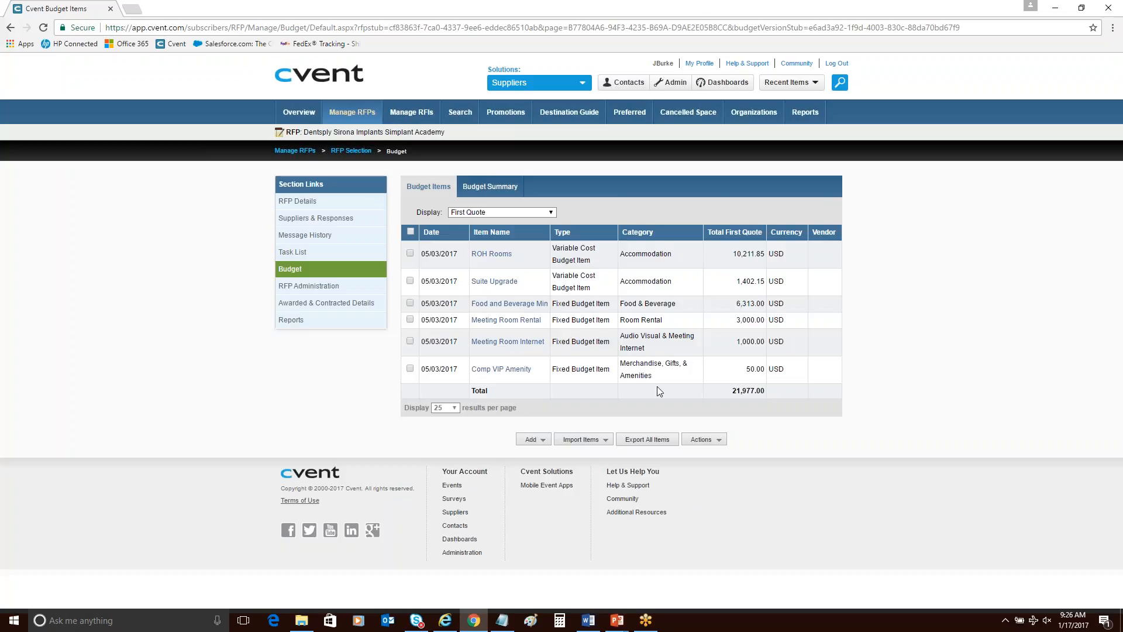
left_click(492, 254)
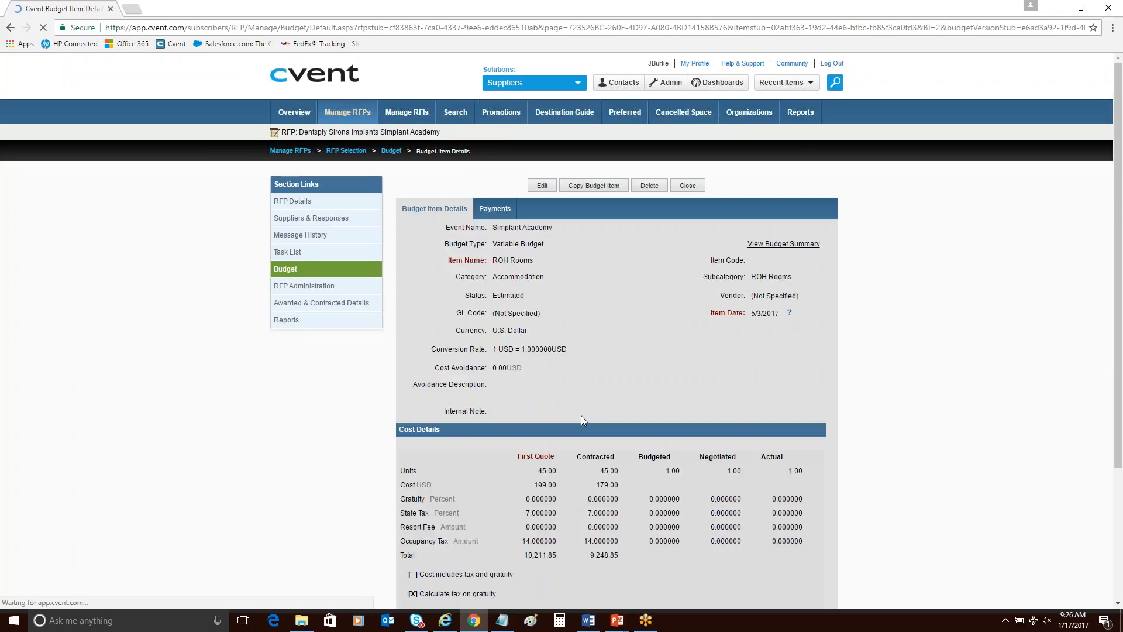
scroll(580, 419, "down", 1)
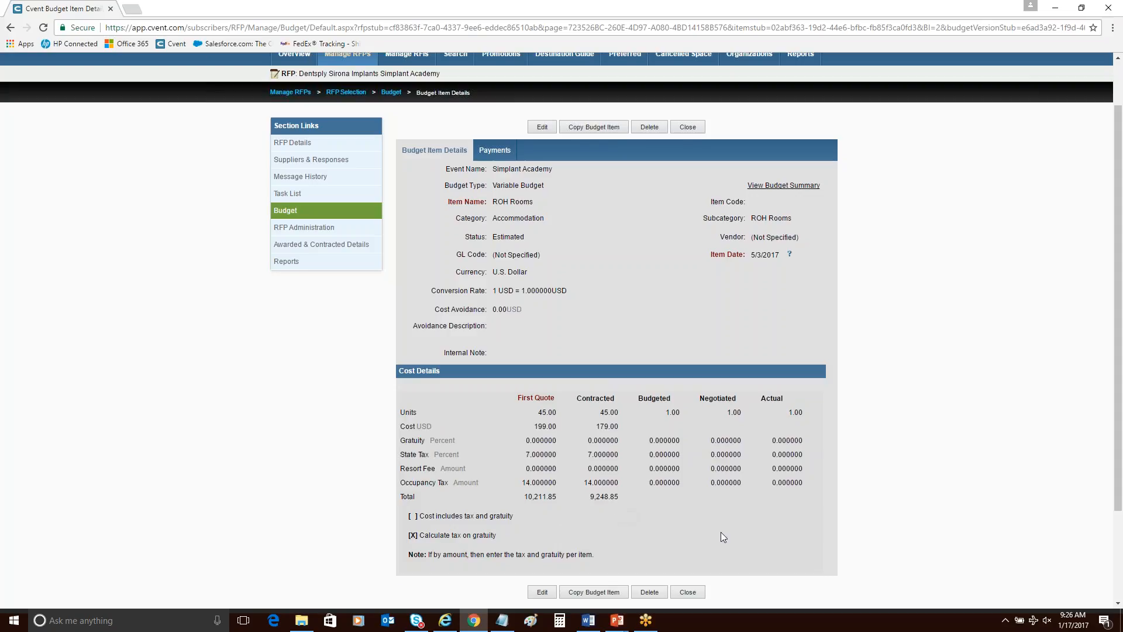
scroll(777, 545, "down", 1)
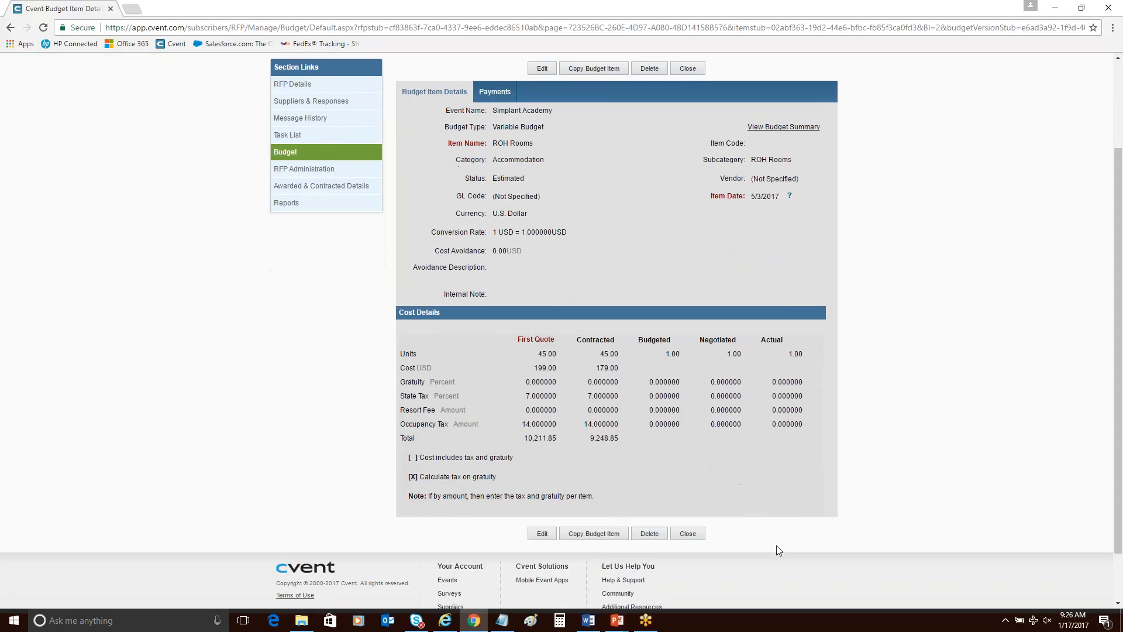
left_click(698, 535)
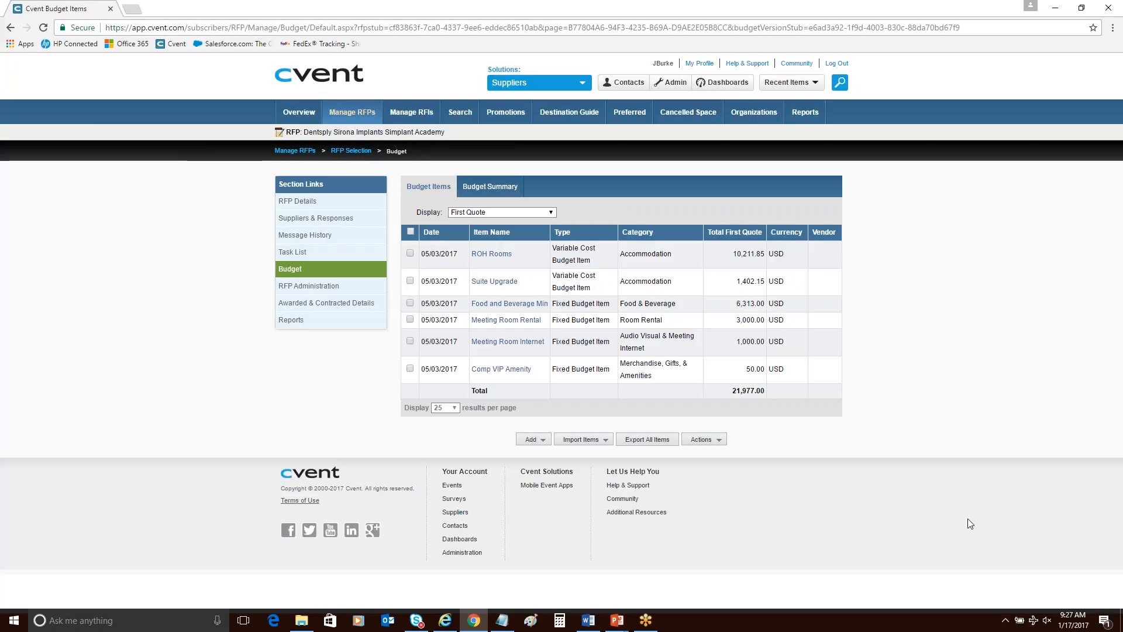
Switch to the slide show, advance to the Currency Conversion View slide, and return to the Cvent budget page in Chrome.
left_click(1055, 8)
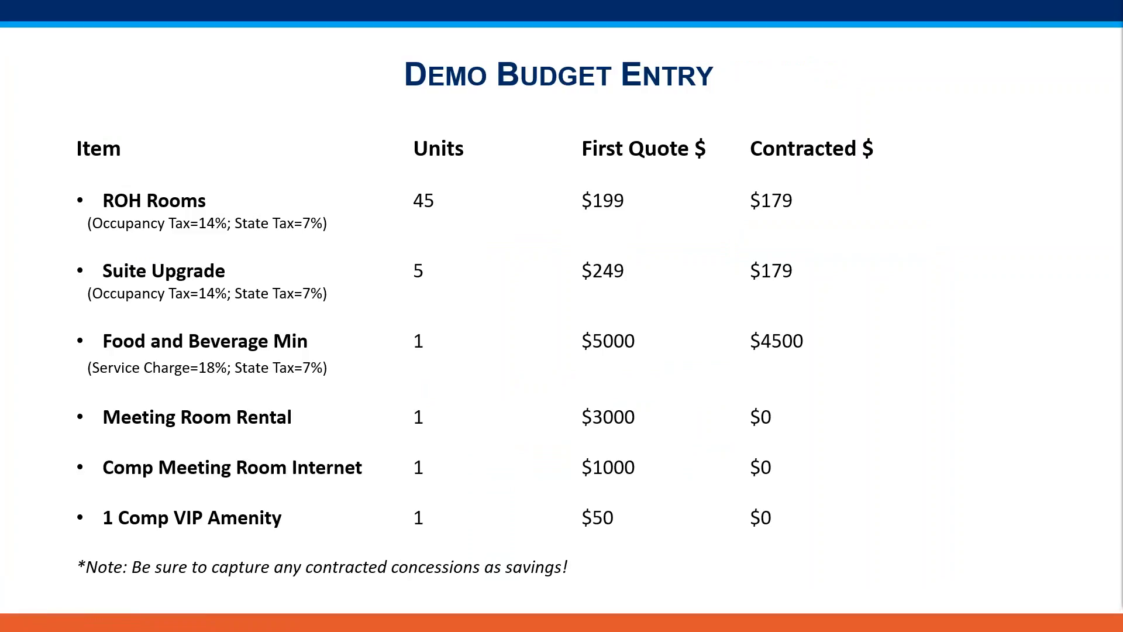
key("Right")
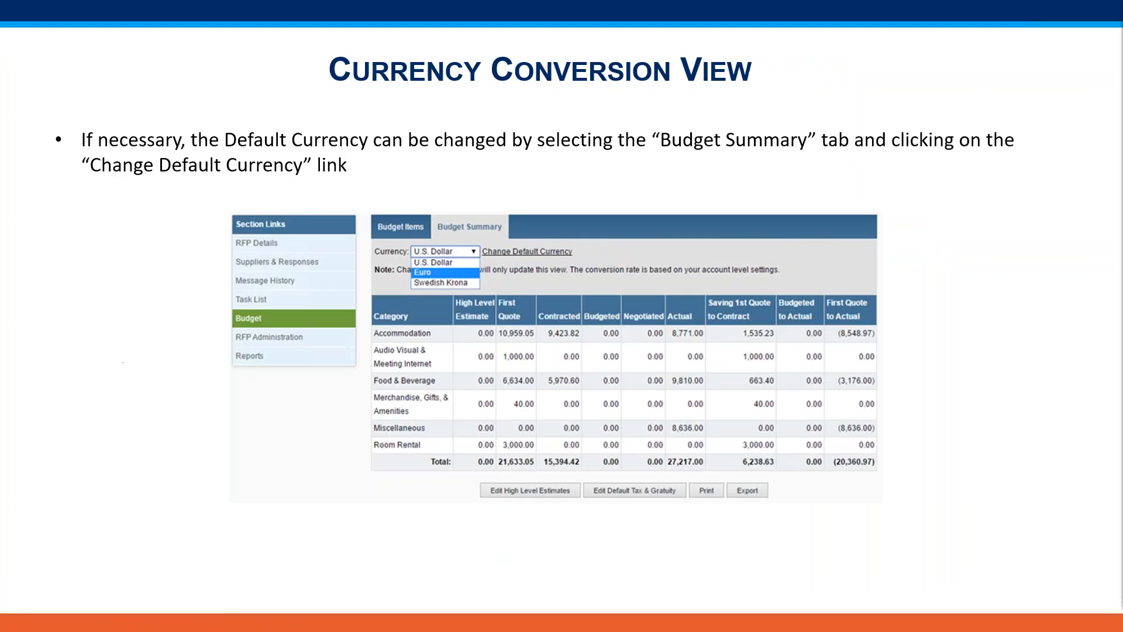
key("alt+Tab")
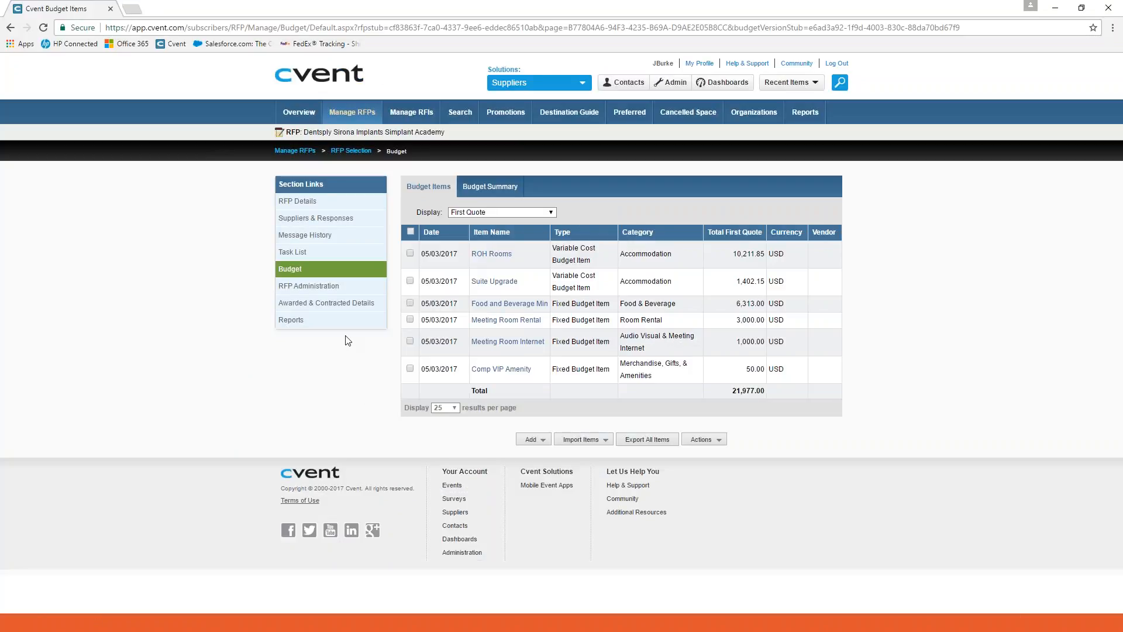
Review the RFP's budget summary and its currency conversion options, and return to the list of budget items.
left_click(491, 186)
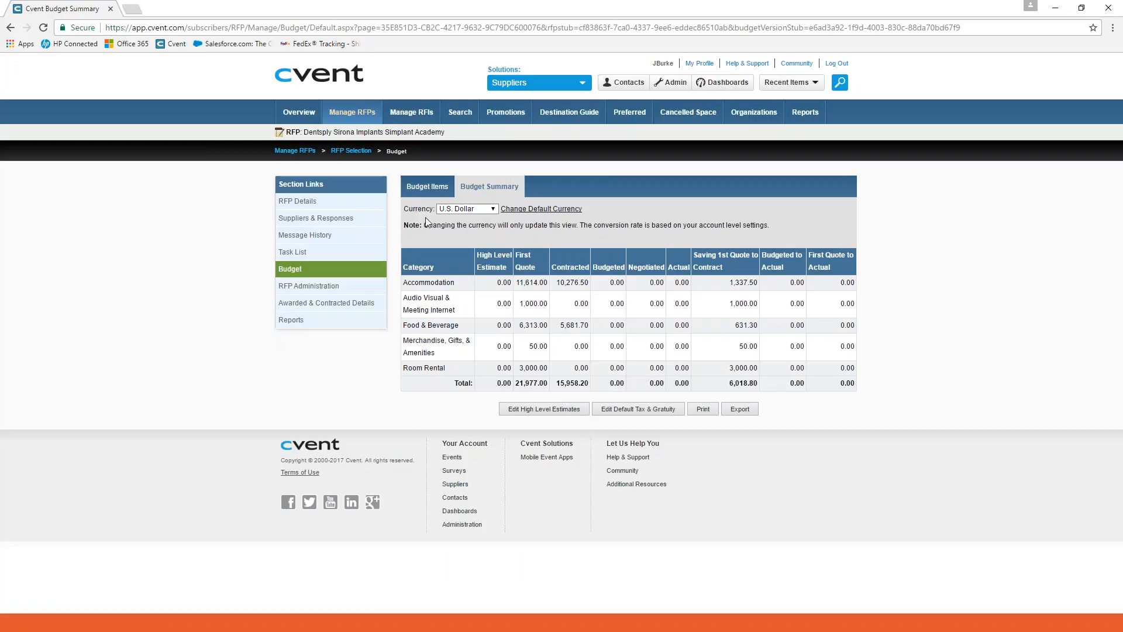
left_click(495, 210)
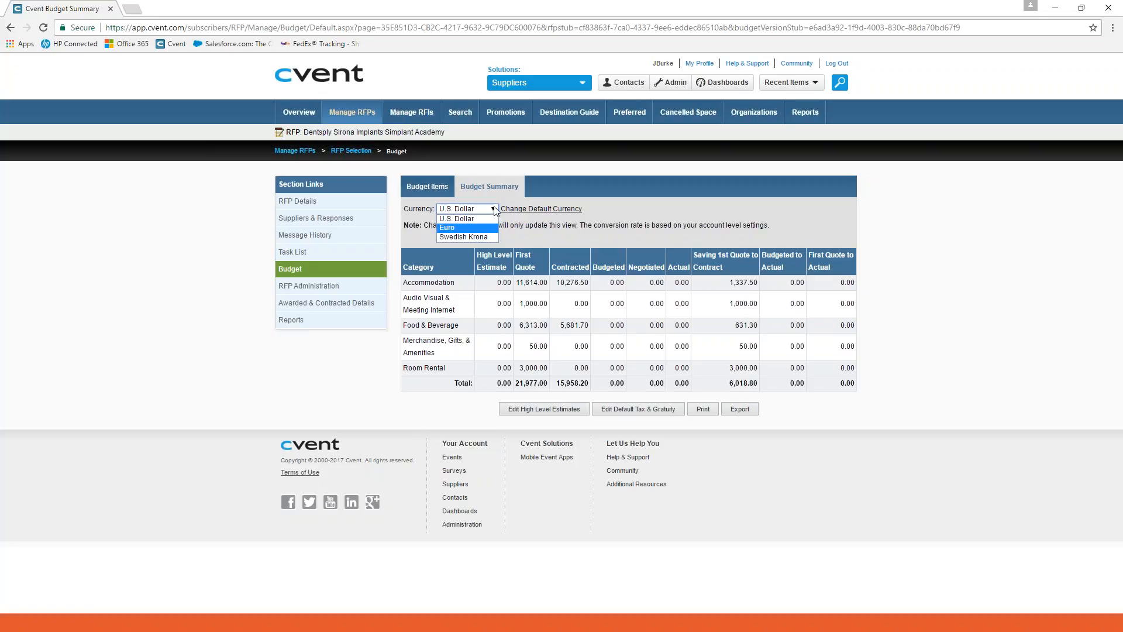
left_click(494, 209)
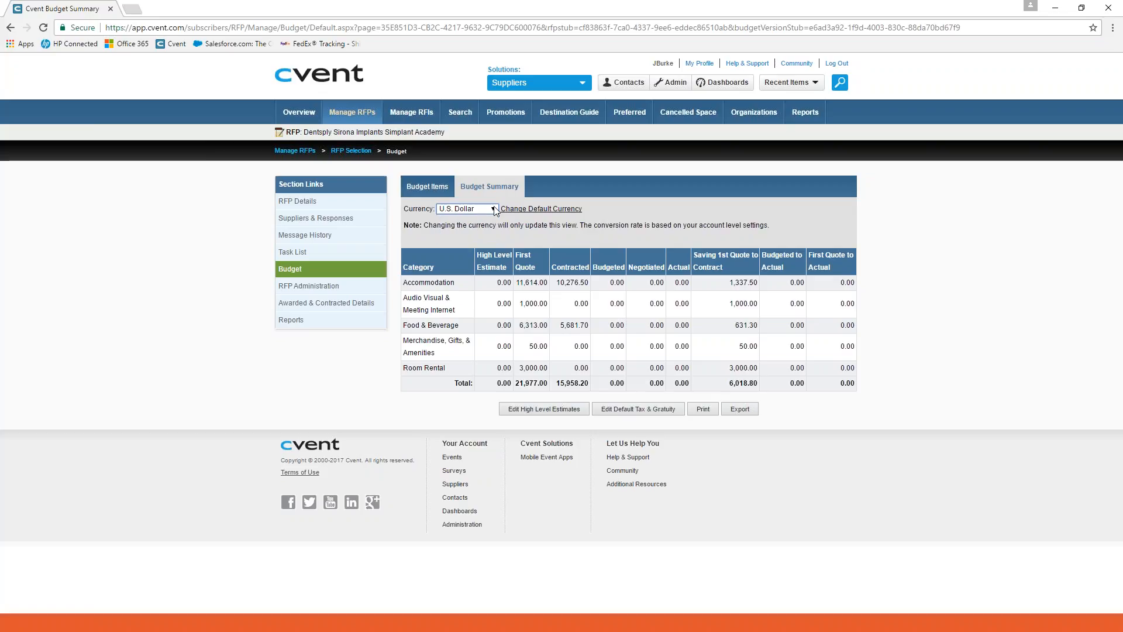
left_click(412, 191)
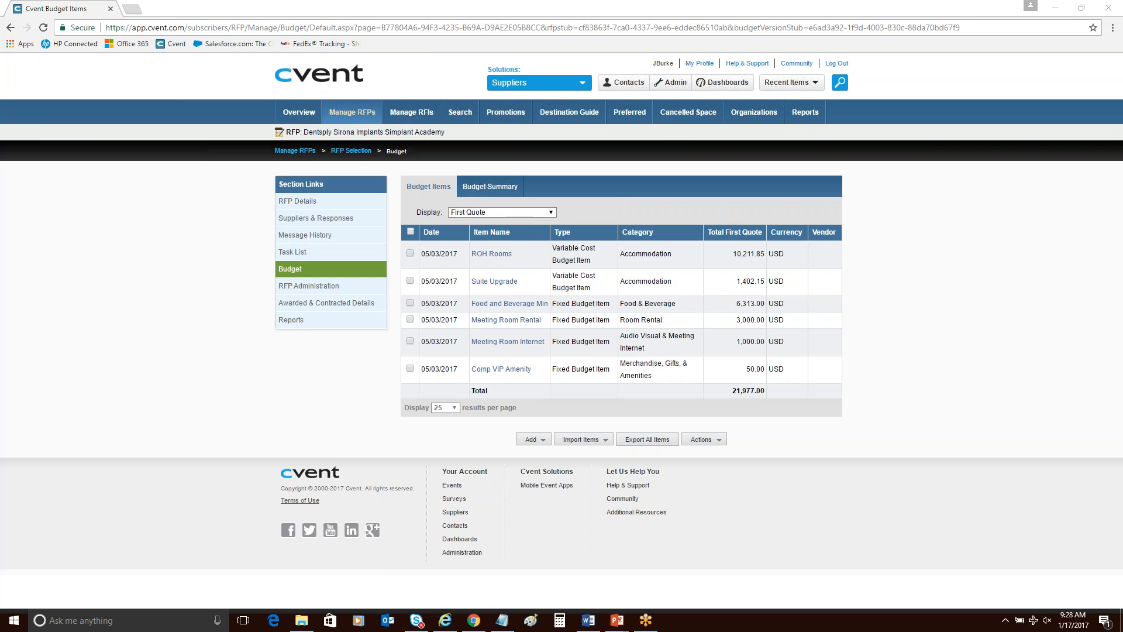
Switch to PowerPoint and show the Demo Savings Report With Actual Spend slide in the running slide show.
key("alt+Tab")
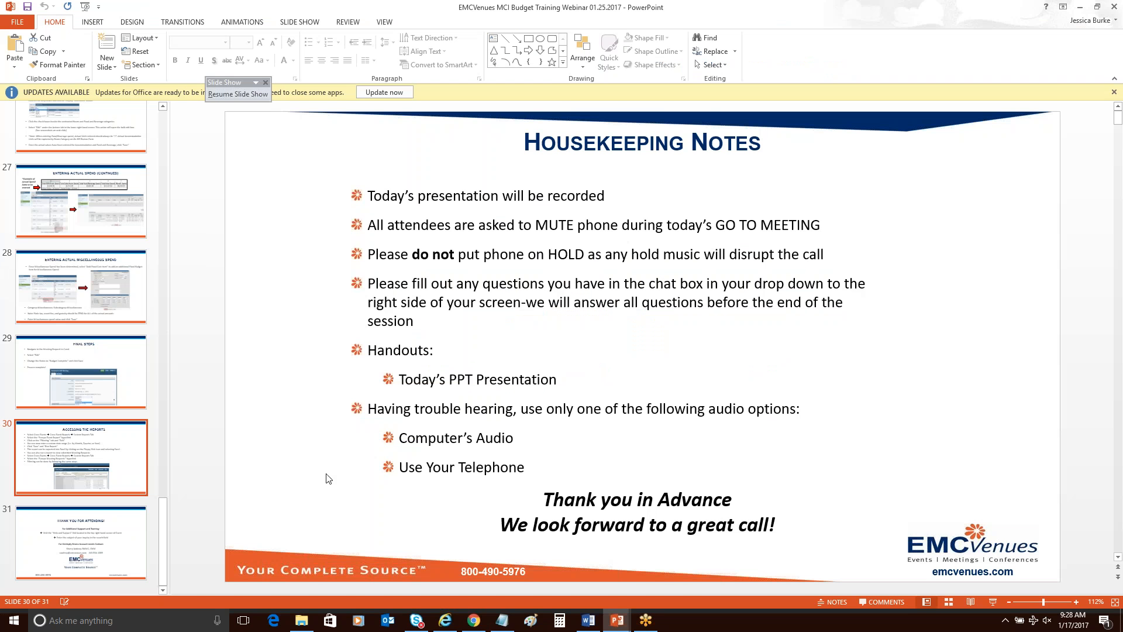
left_click(1080, 5)
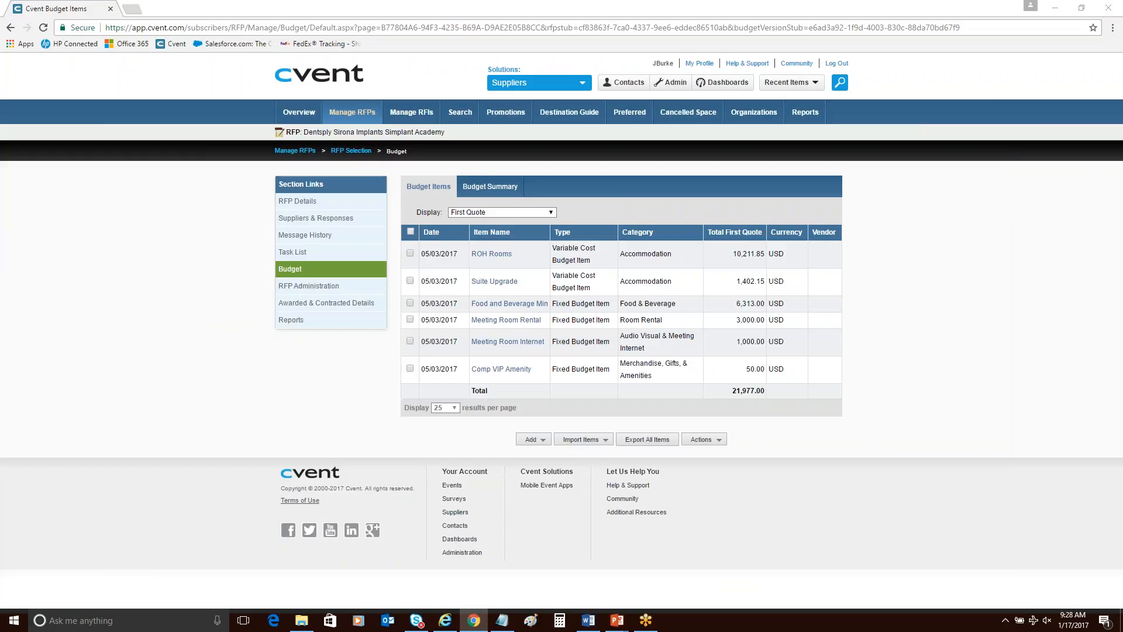
left_click(560, 548)
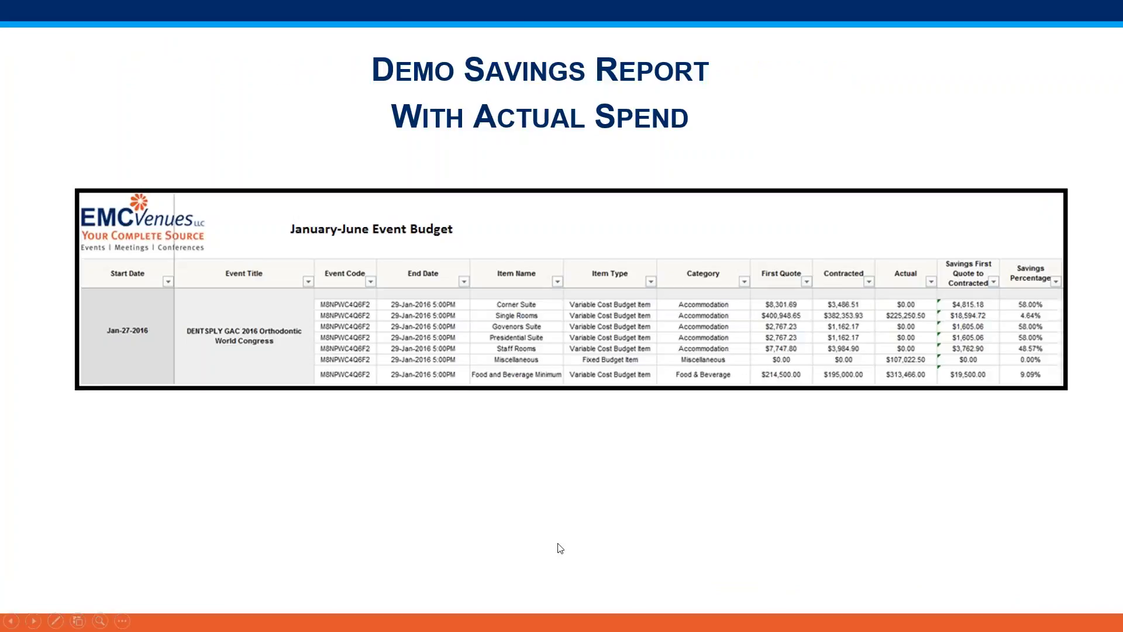
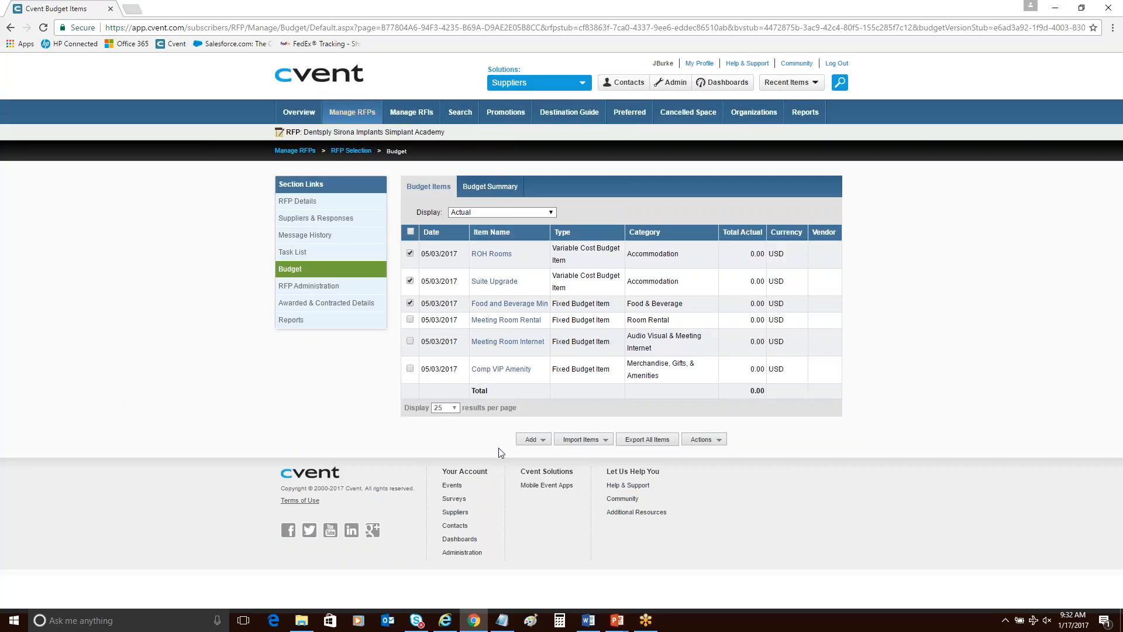
Open the checked room and food and beverage items for bulk editing, and consult the Entering Actual Spend (Continued) slide before returning to Cvent.
left_click(699, 443)
left_click(696, 401)
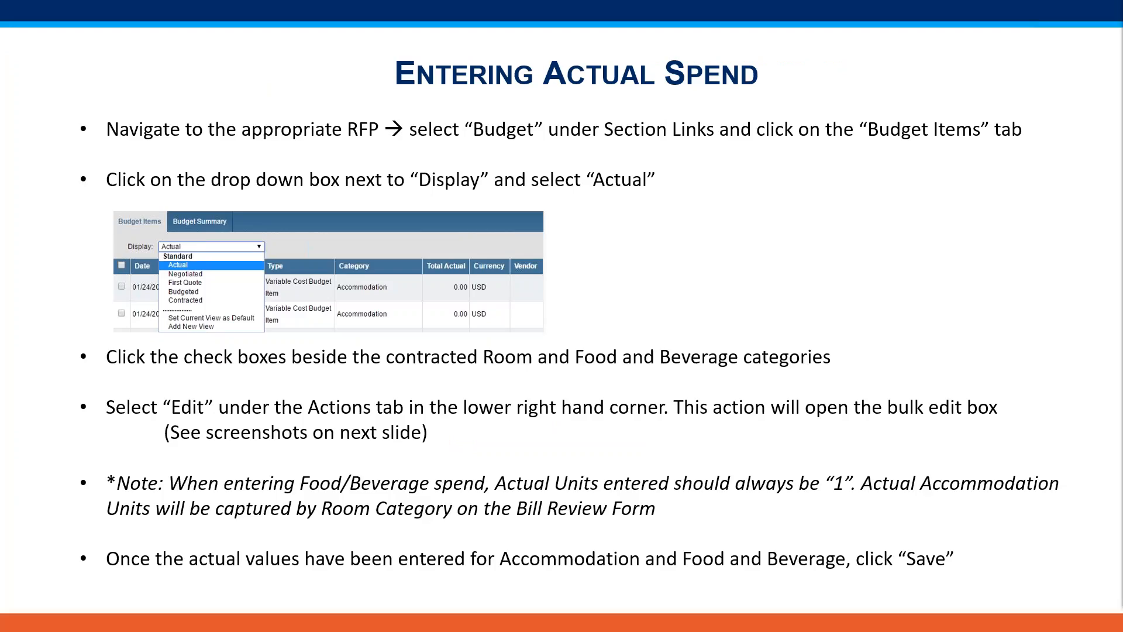
key("Right")
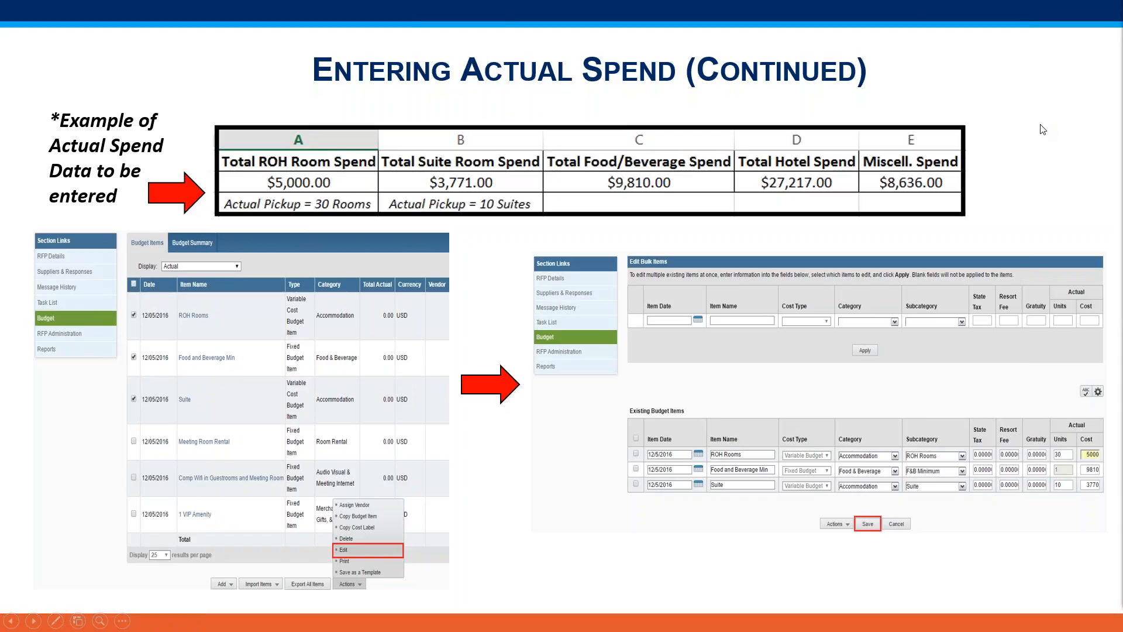
key("alt+Tab")
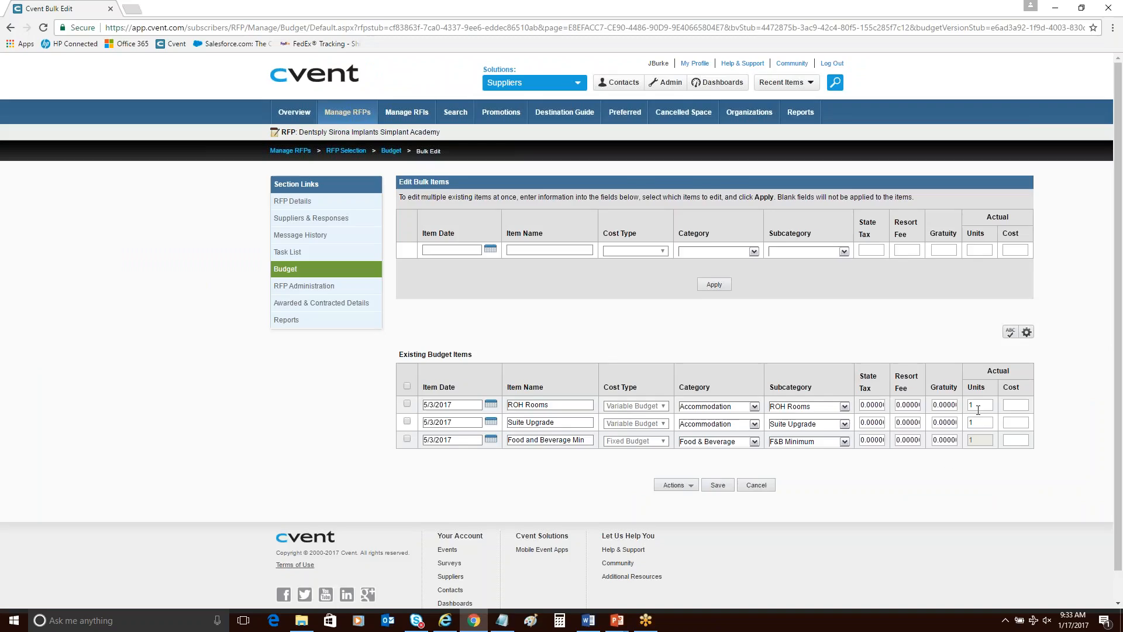
Set the ROH Rooms item's actual units to 30 and its actual cost to 5000.
double_click(978, 410)
type("30")
left_click(1018, 405)
type("5000")
left_click(963, 522)
Set the Suite Upgrade item's actual units to 10 and its actual cost to 3771.
double_click(971, 421)
type("10")
key("Tab")
type("3771")
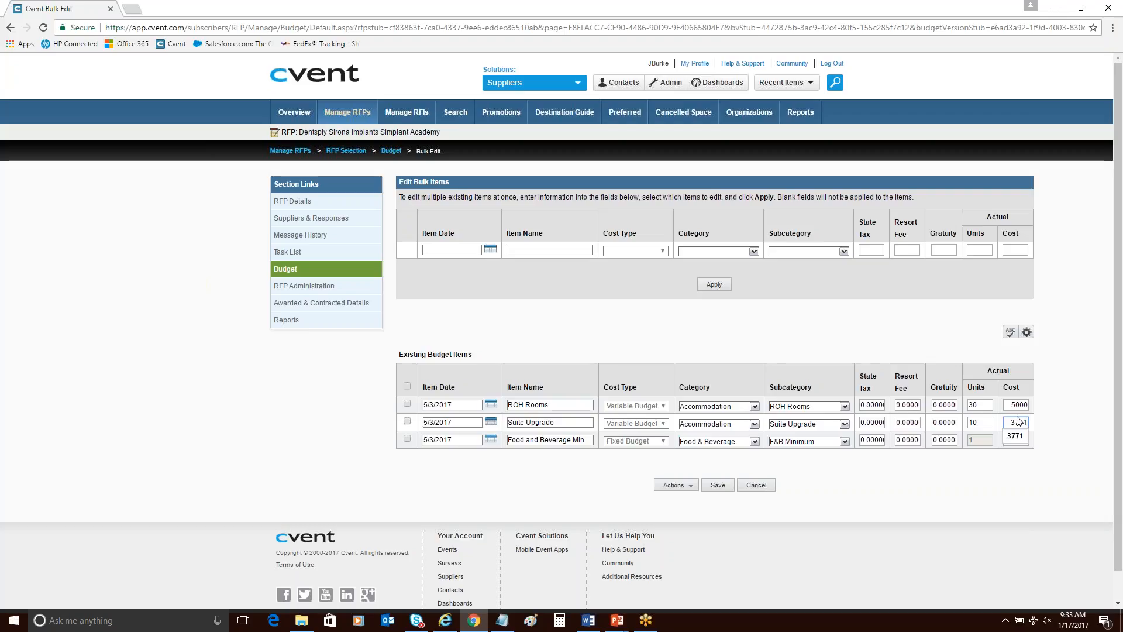
left_click(972, 521)
Enter 9810 as the Food and Beverage Min item's actual cost and save the bulk edits.
left_click(1016, 441)
type("9810")
left_click(845, 529)
left_click(718, 487)
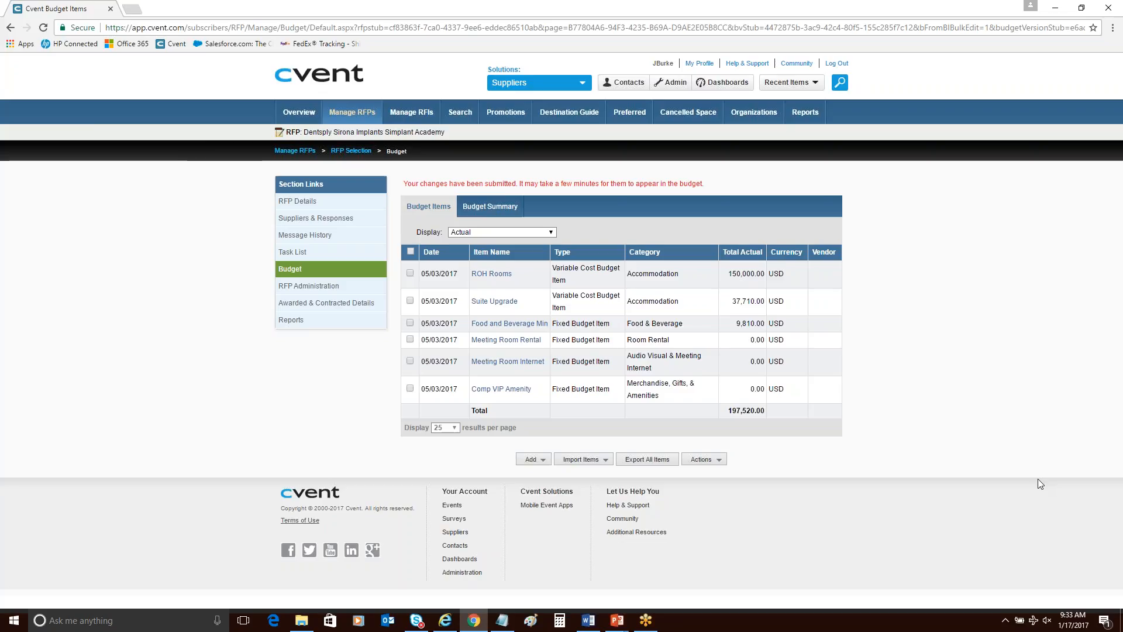
Review the spend example in the PowerPoint slide show, advance to the Entering Actual Miscellaneous Spend slide, and return to the Cvent budget page.
left_click(618, 624)
left_click(616, 587)
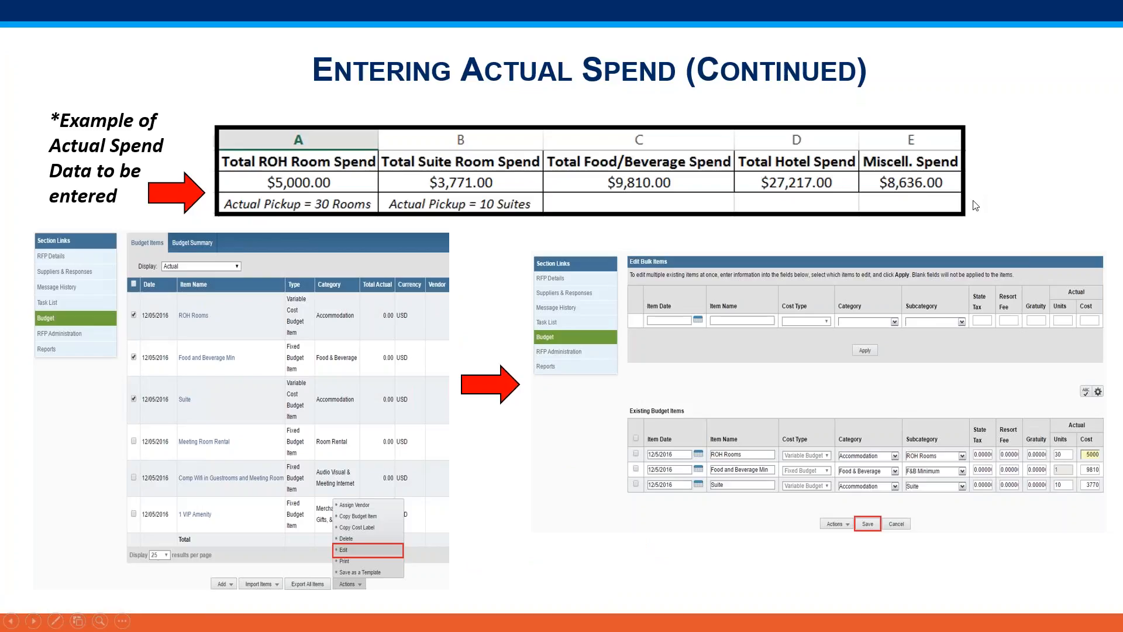
key("alt+Tab")
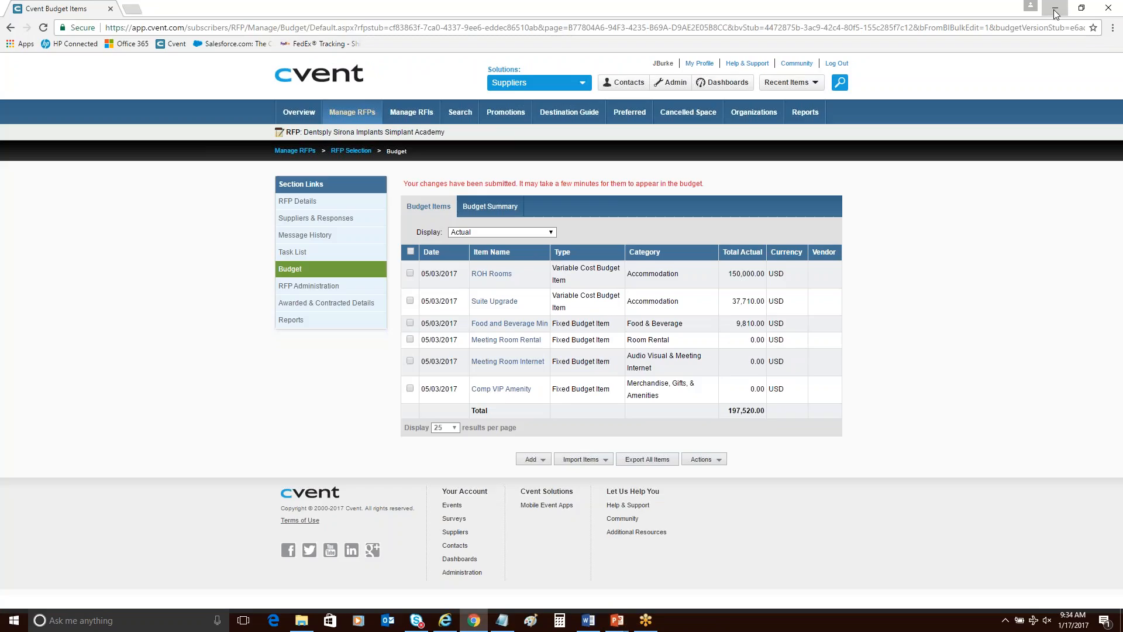
left_click(1056, 9)
key("Right")
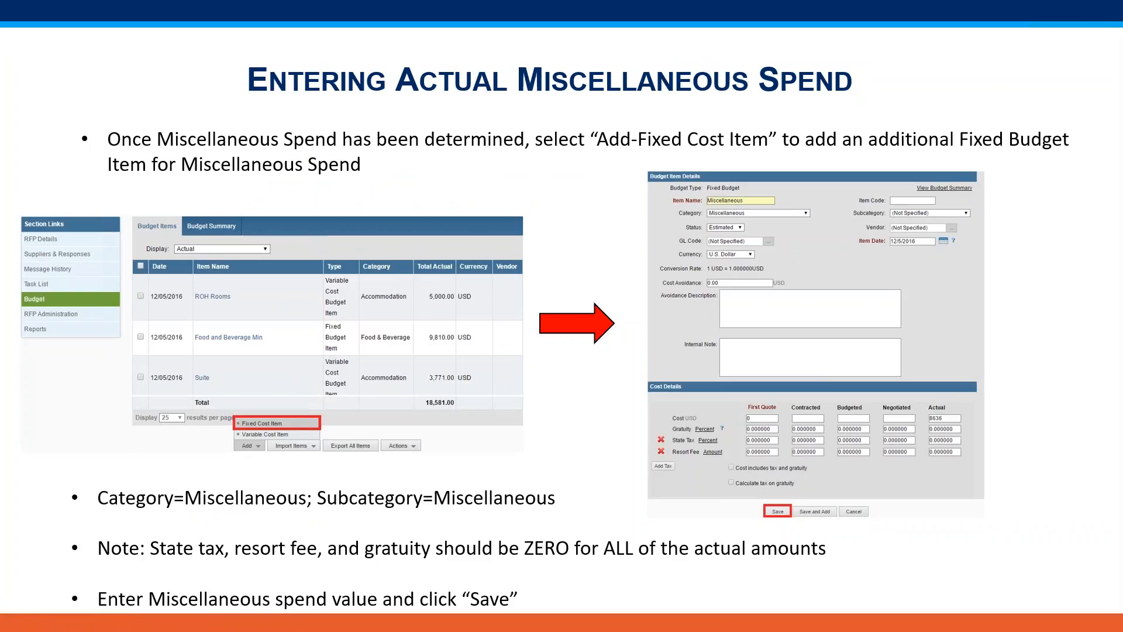
key("alt+Tab")
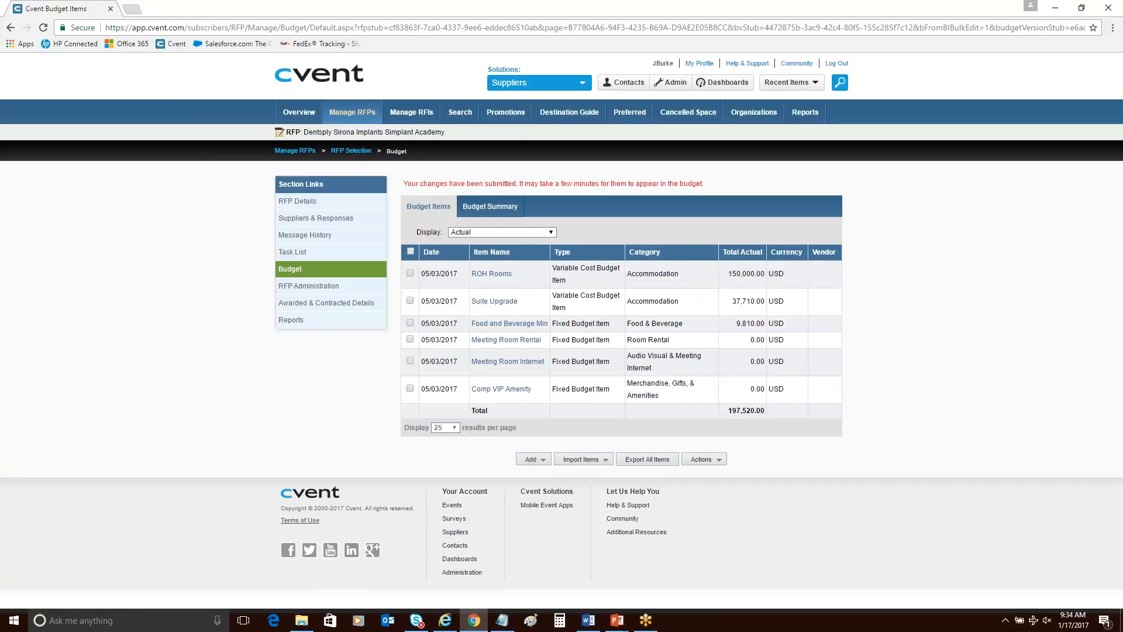
Add a fixed cost budget item and name it Miscellaneous.
mouse_move(535, 459)
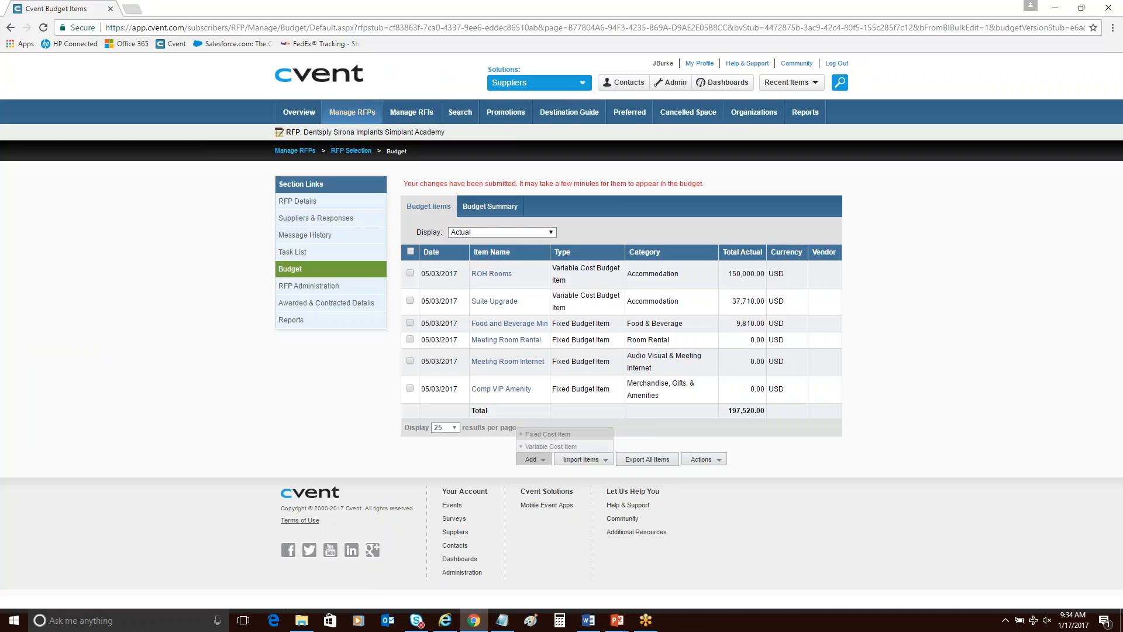
left_click(547, 434)
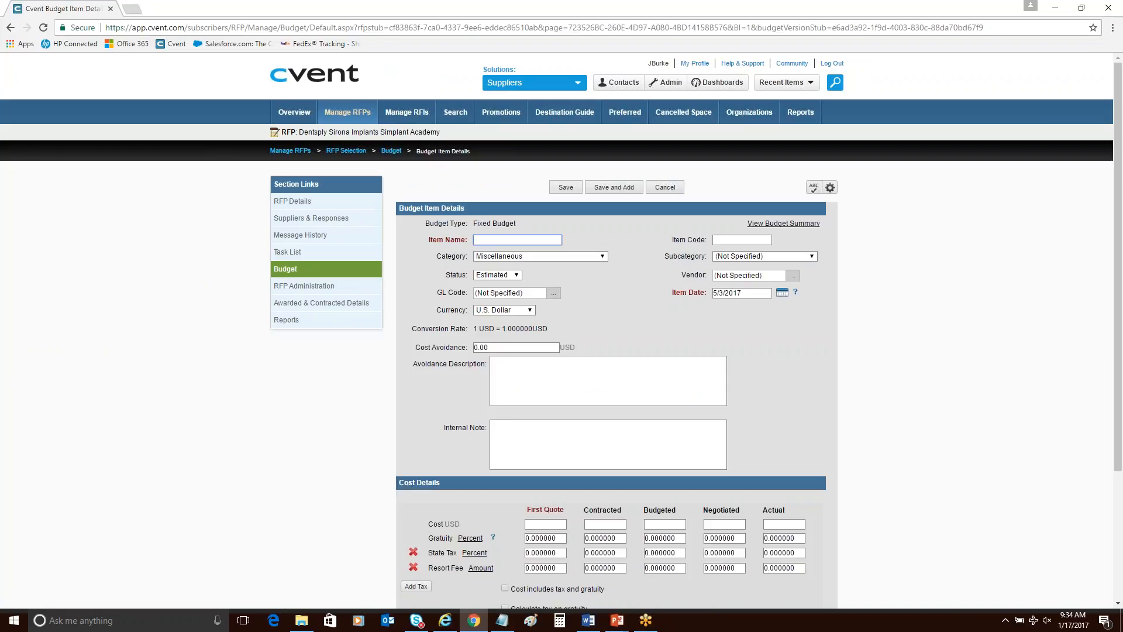
type("M")
left_click(506, 253)
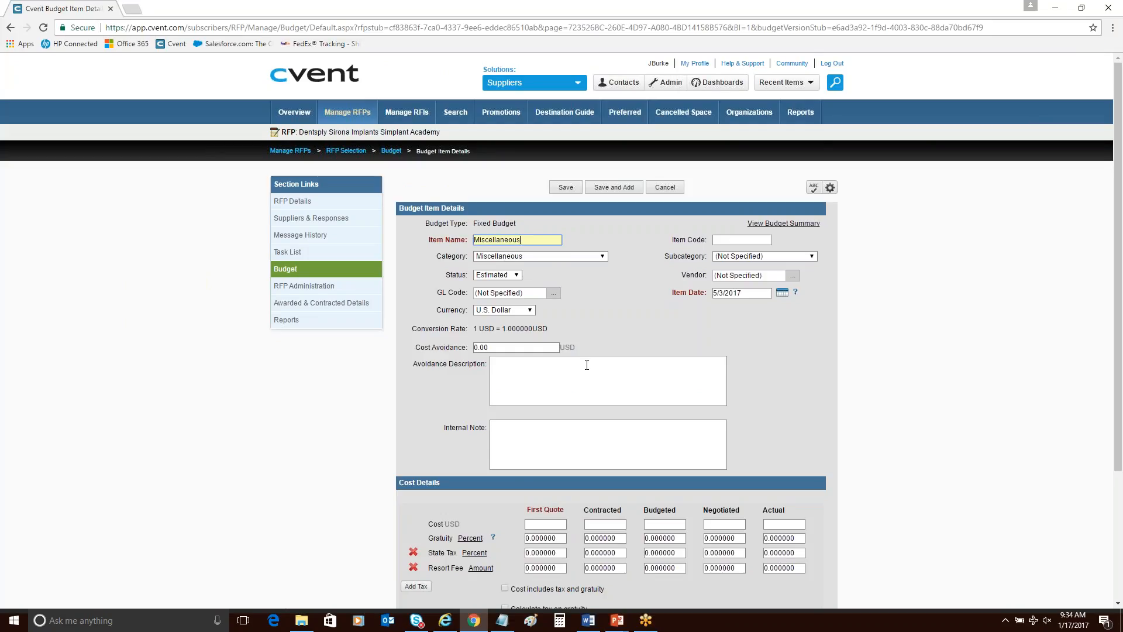
Set the Miscellaneous item's first quote cost to 0.
scroll(587, 365, "down", 1)
left_click(546, 466)
type("8636")
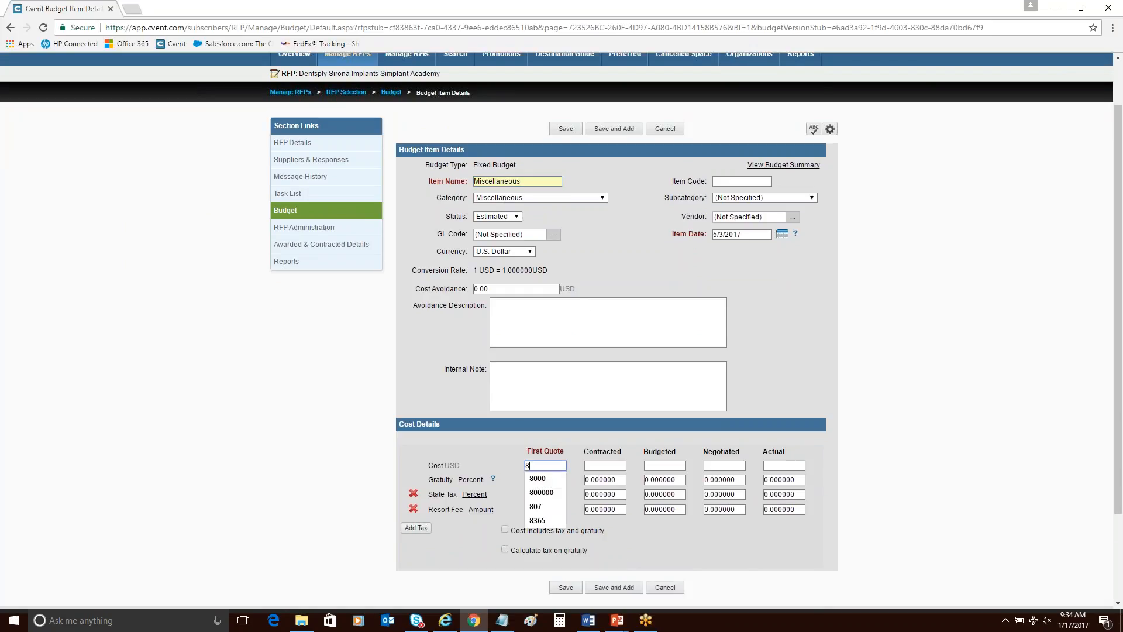
key("shift+Left")
key("shift+Left")
key("shift+Left")
key("shift+Left")
type("0")
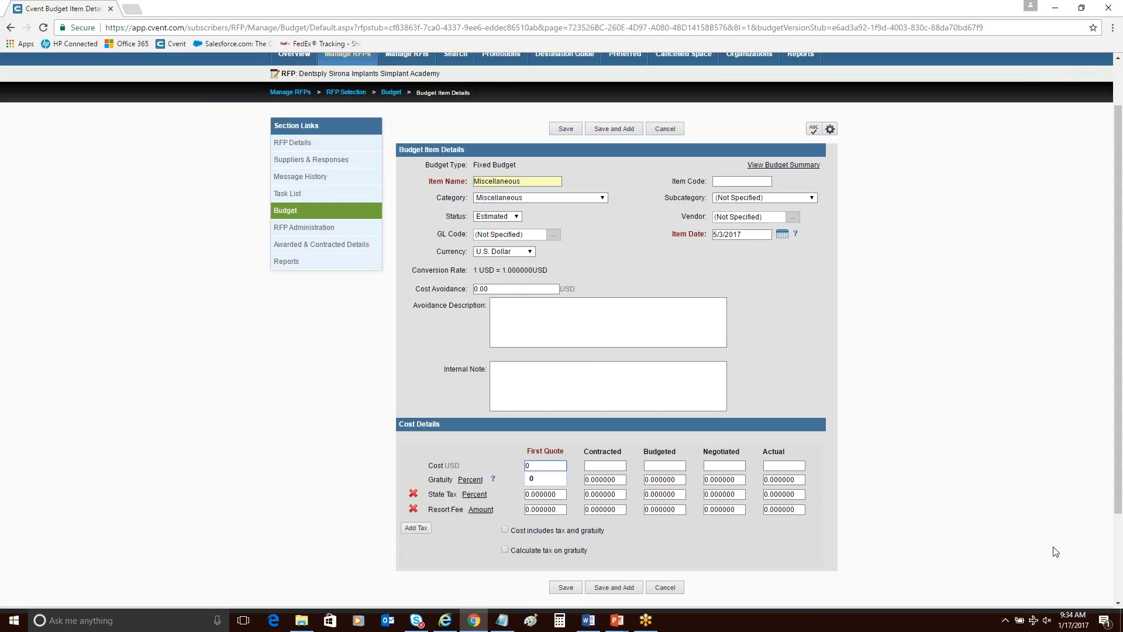
Enter 8636 as the Miscellaneous item's actual cost, save the item, and close its details.
left_click(787, 465)
type("8636")
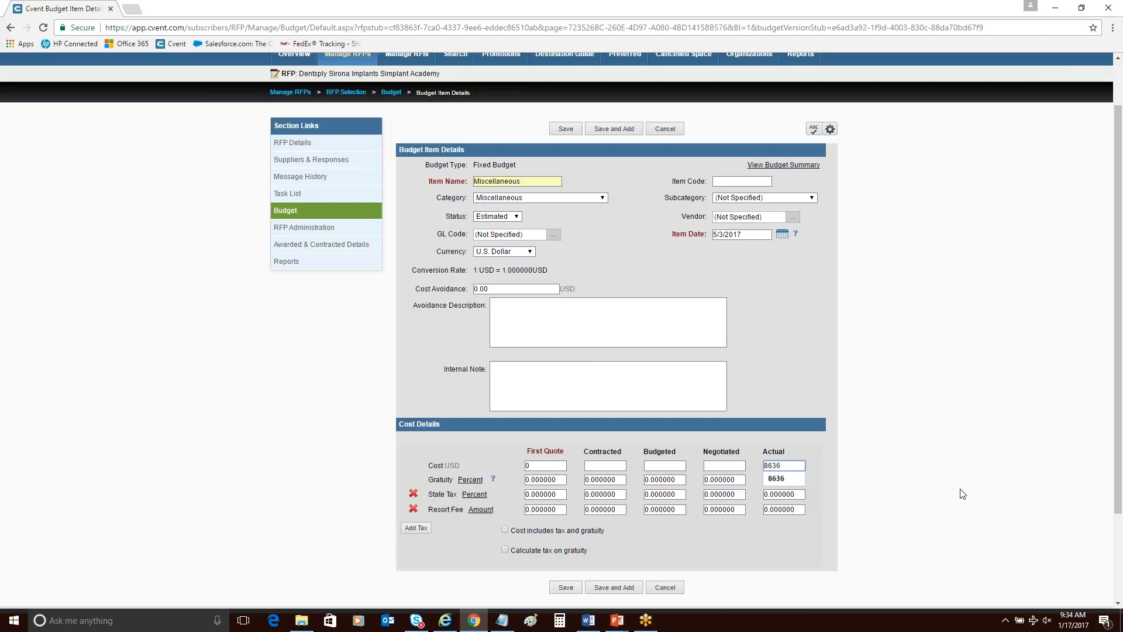
left_click(565, 587)
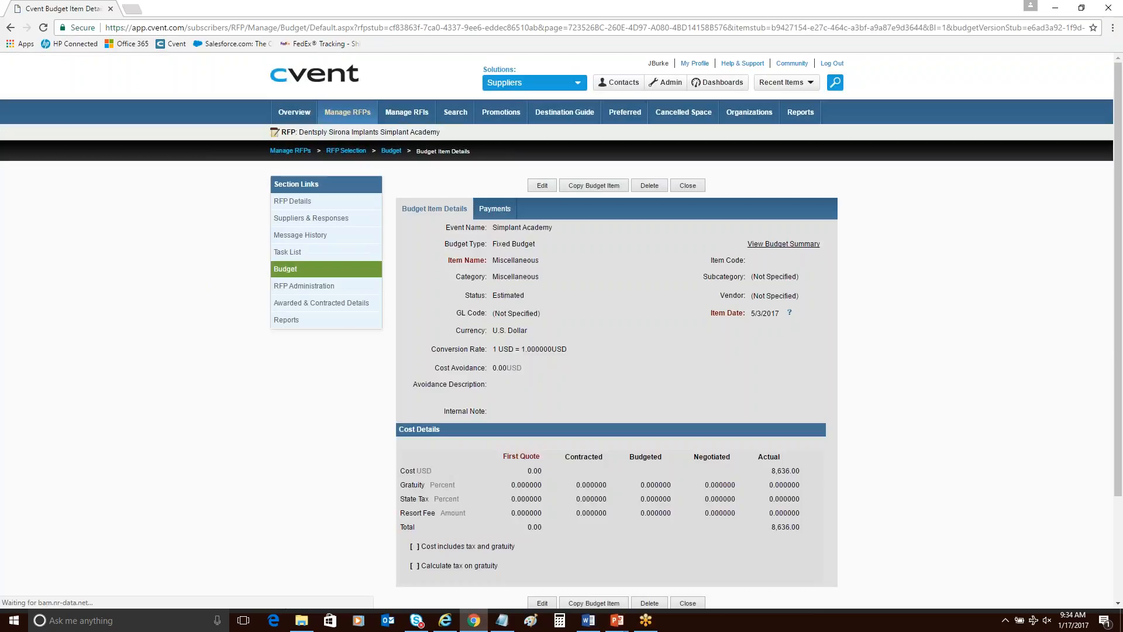
left_click(688, 186)
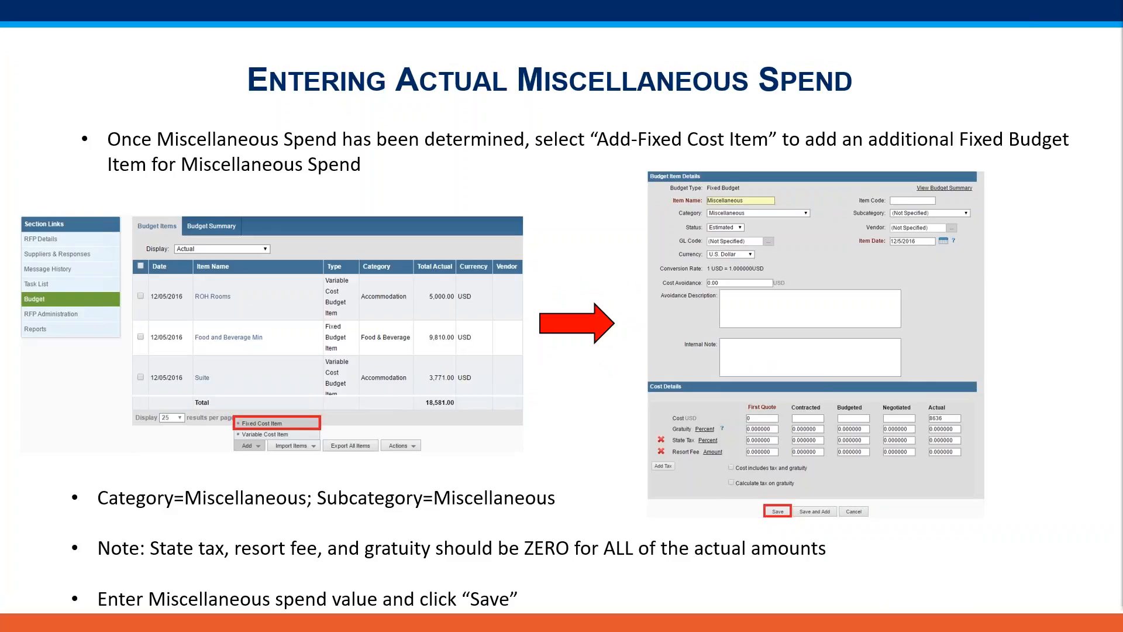
Return from the slide show to Cvent and open the recently used Simplant Academy meeting request for editing.
left_click(797, 444)
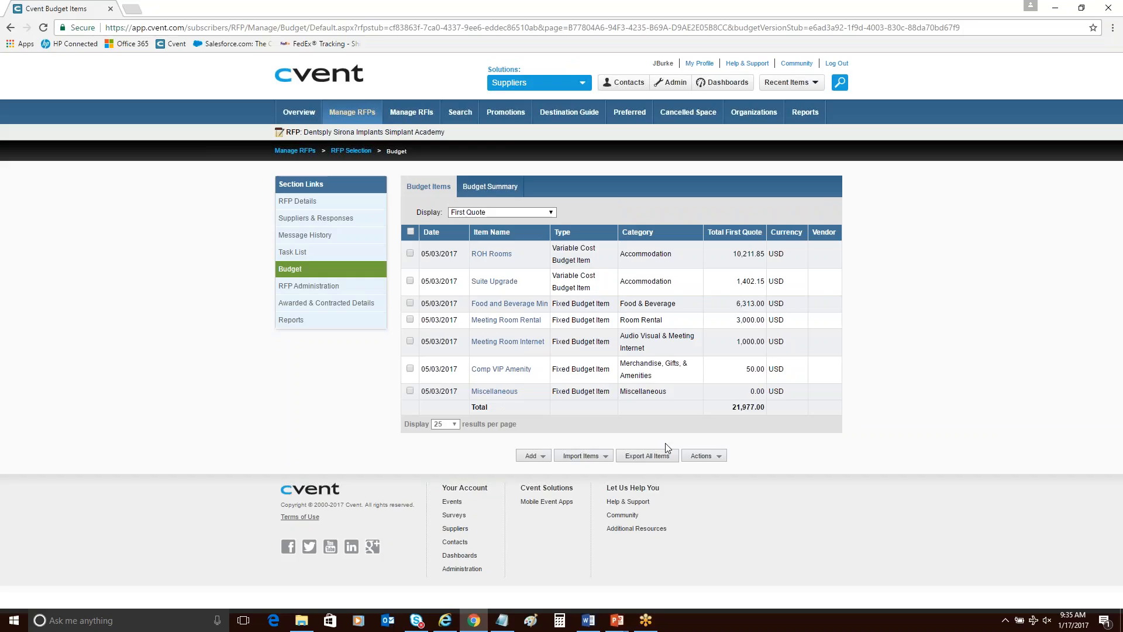
left_click(790, 89)
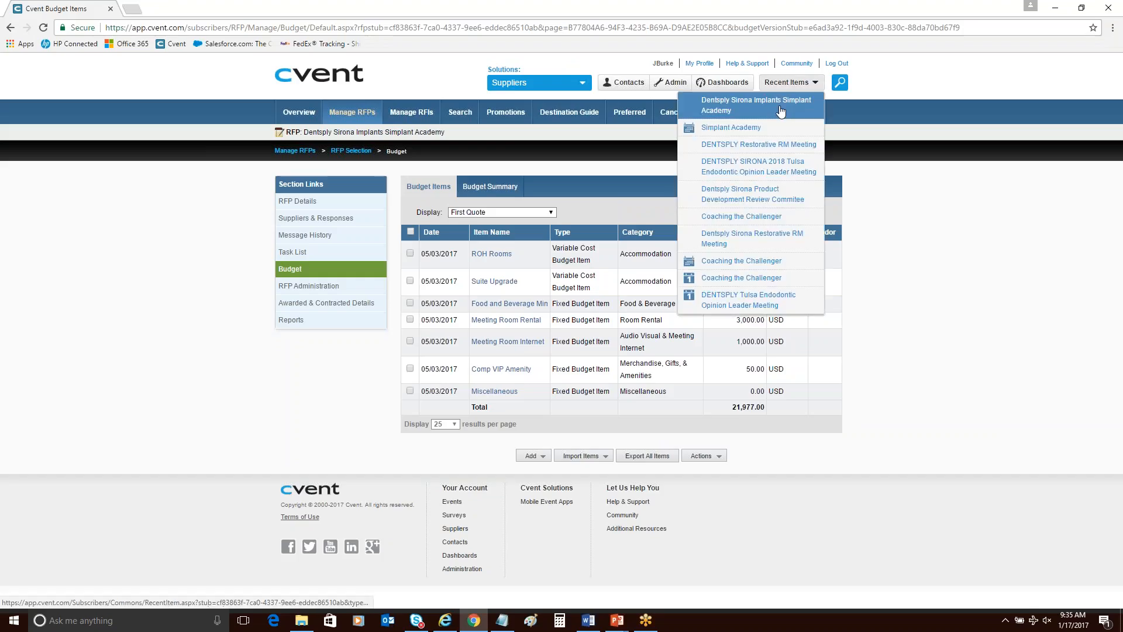
left_click(759, 131)
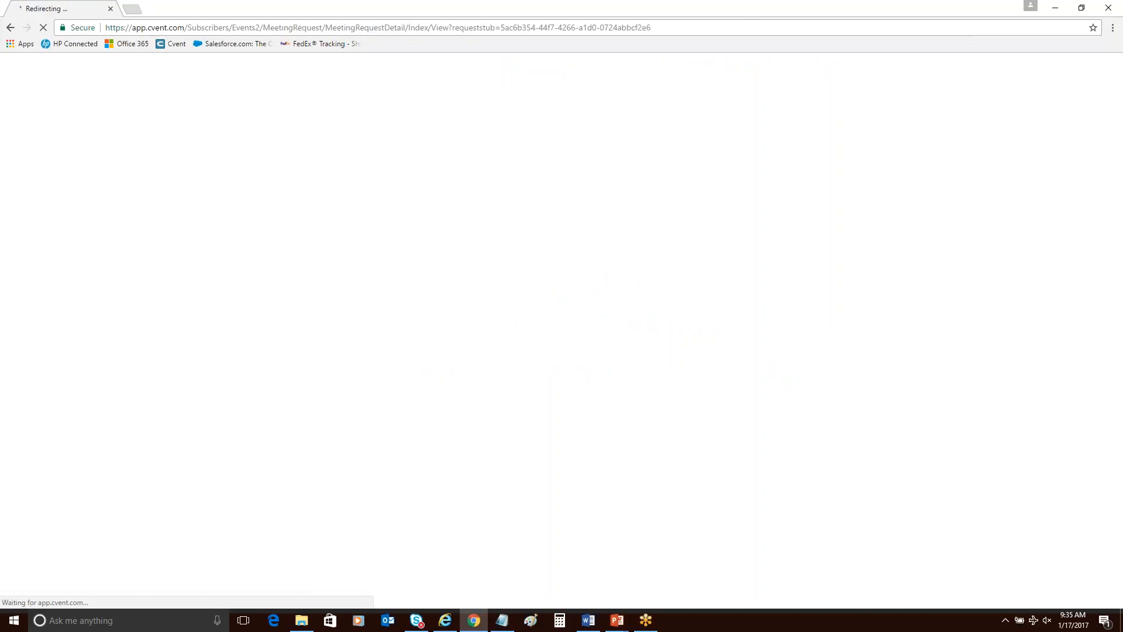
left_click(670, 162)
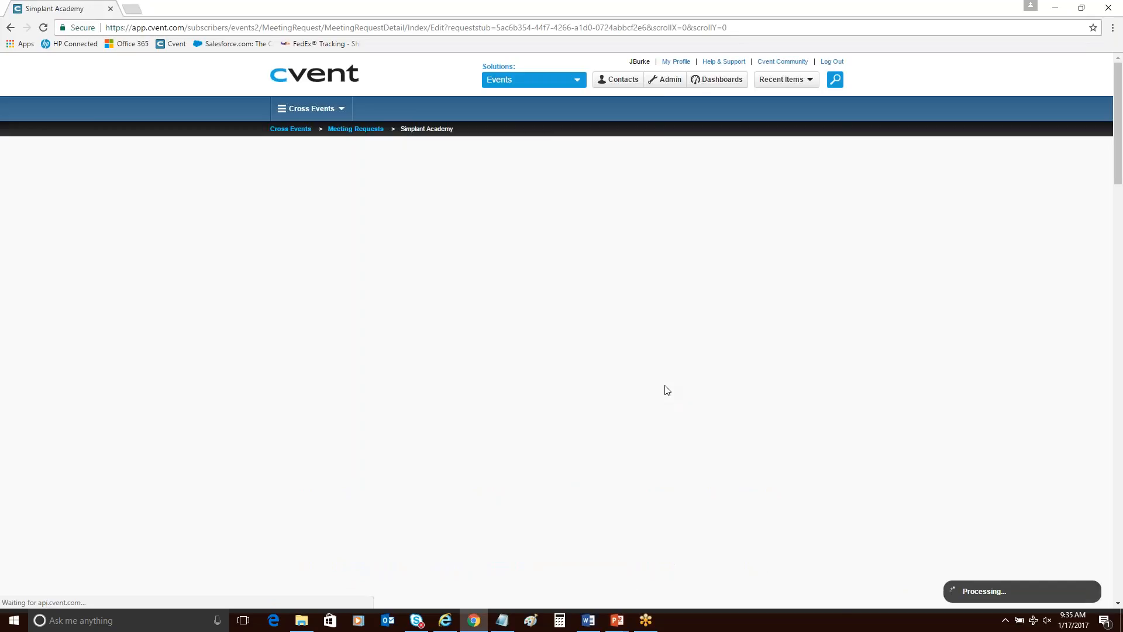
Change the meeting request's status to Budget Complete, save it, and switch back to the Final Steps slide in PowerPoint.
scroll(667, 390, "down", 2)
left_click(585, 260)
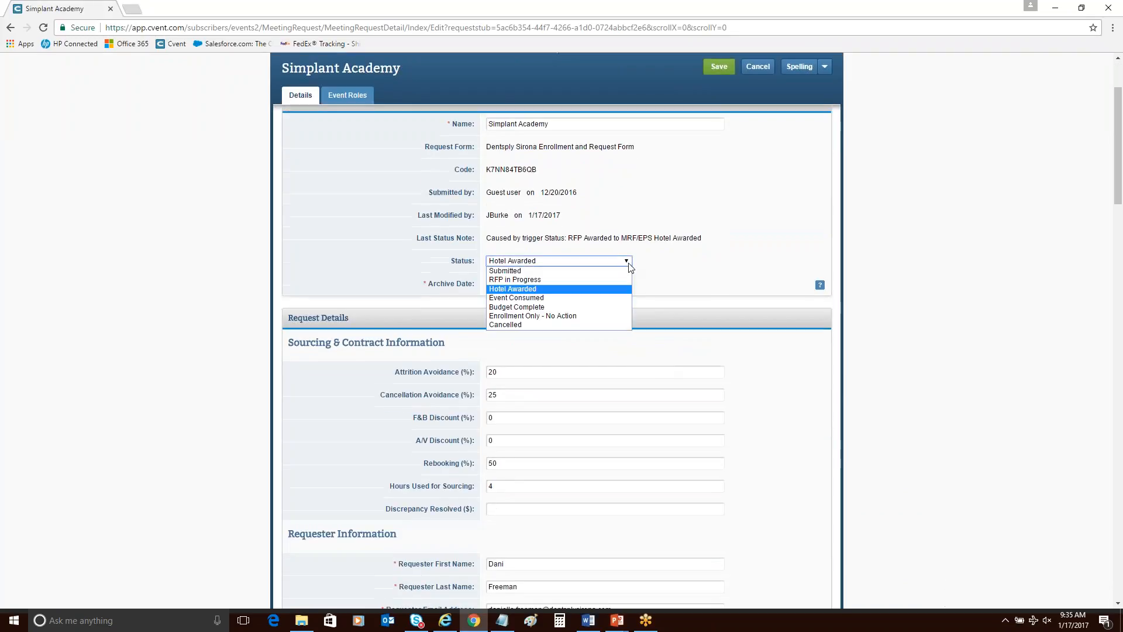
left_click(583, 309)
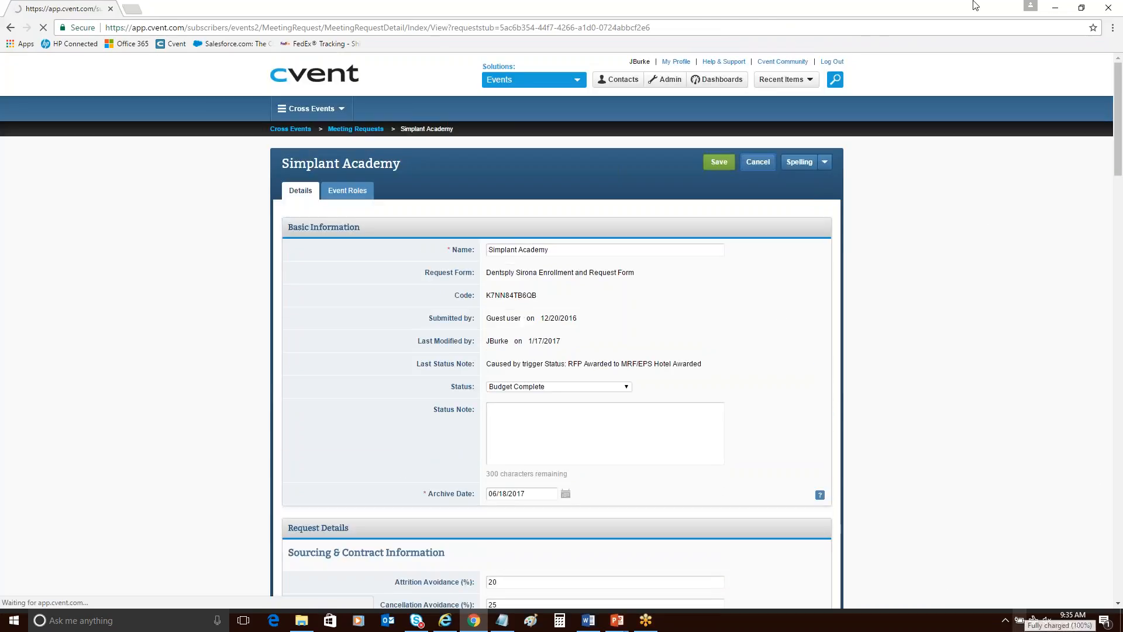
left_click(1062, 13)
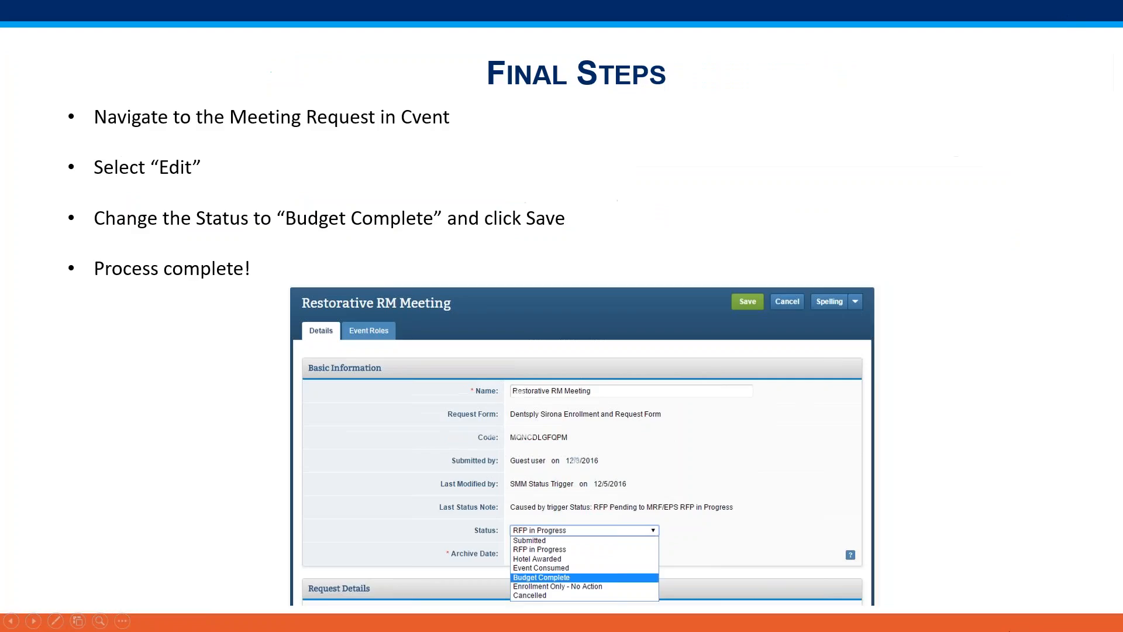
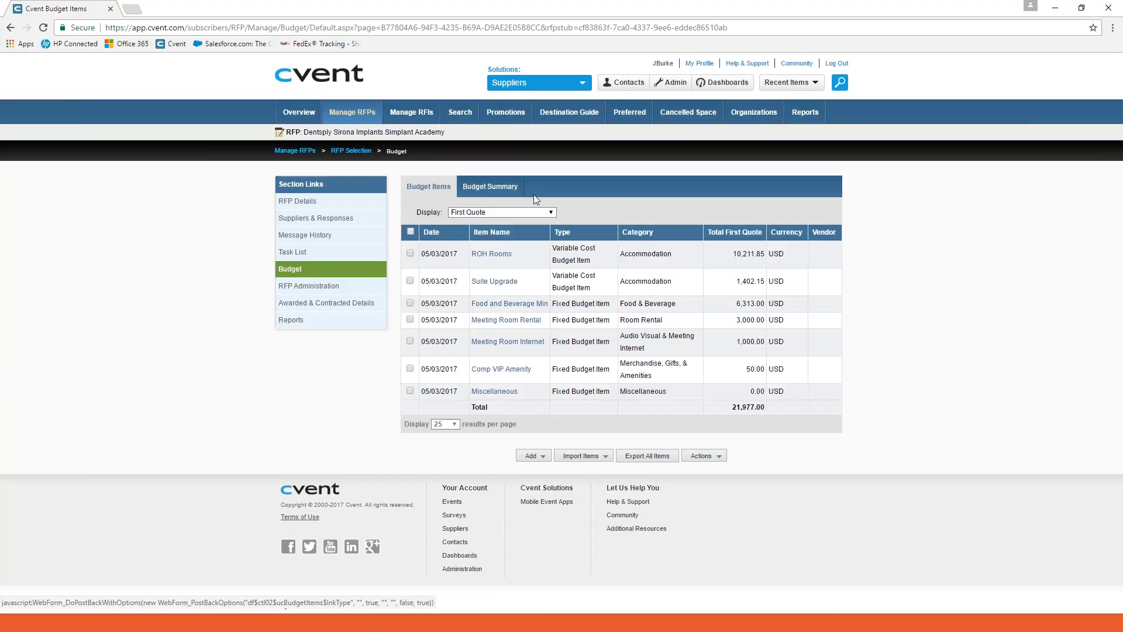
Set the Meeting Room Rental budget item's contracted cost to 1000, save the item, and close its details.
left_click(497, 320)
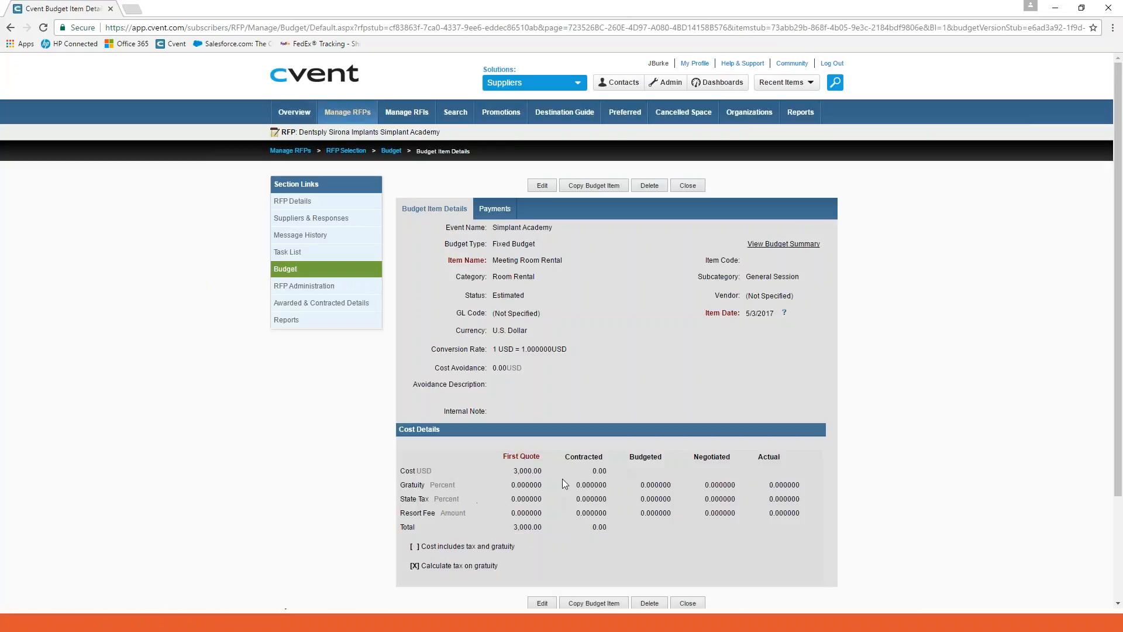
left_click(688, 185)
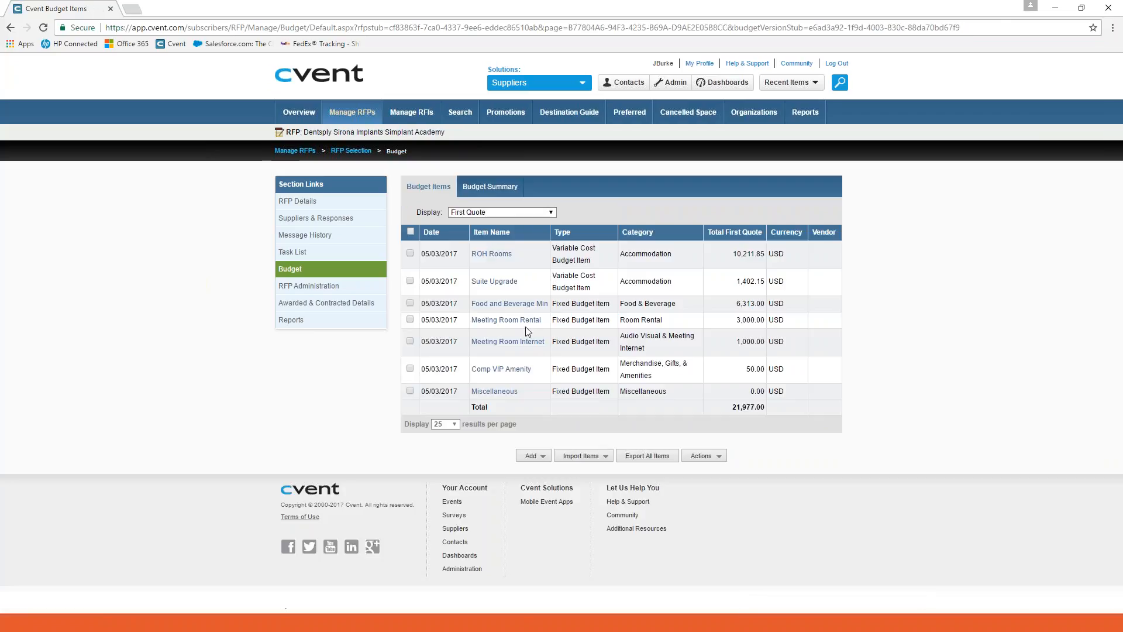
left_click(525, 319)
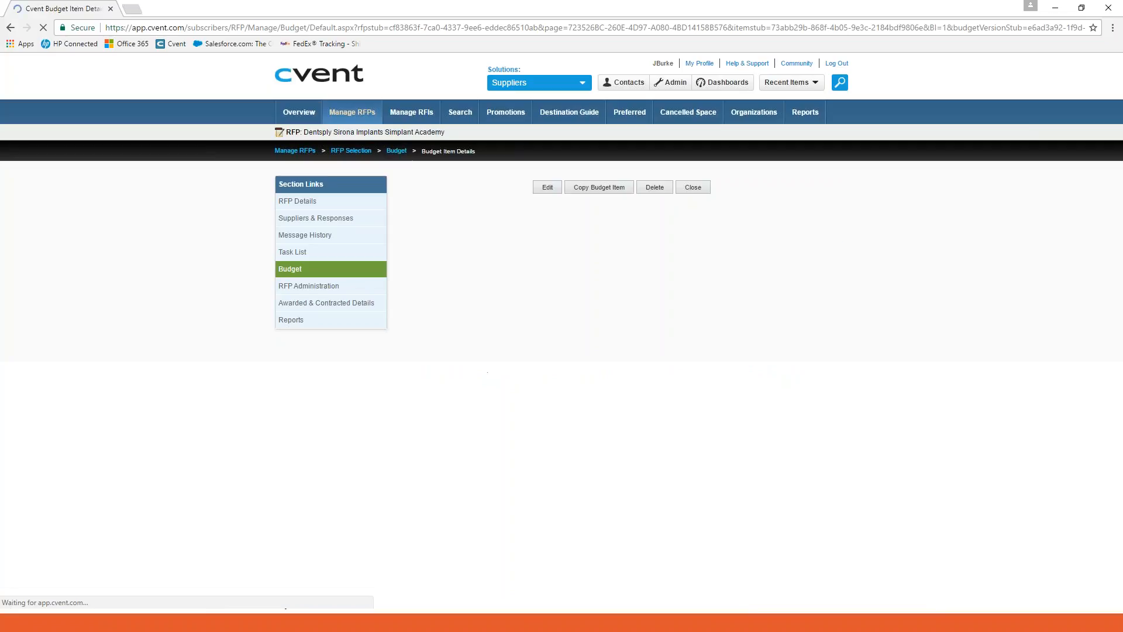
left_click(543, 187)
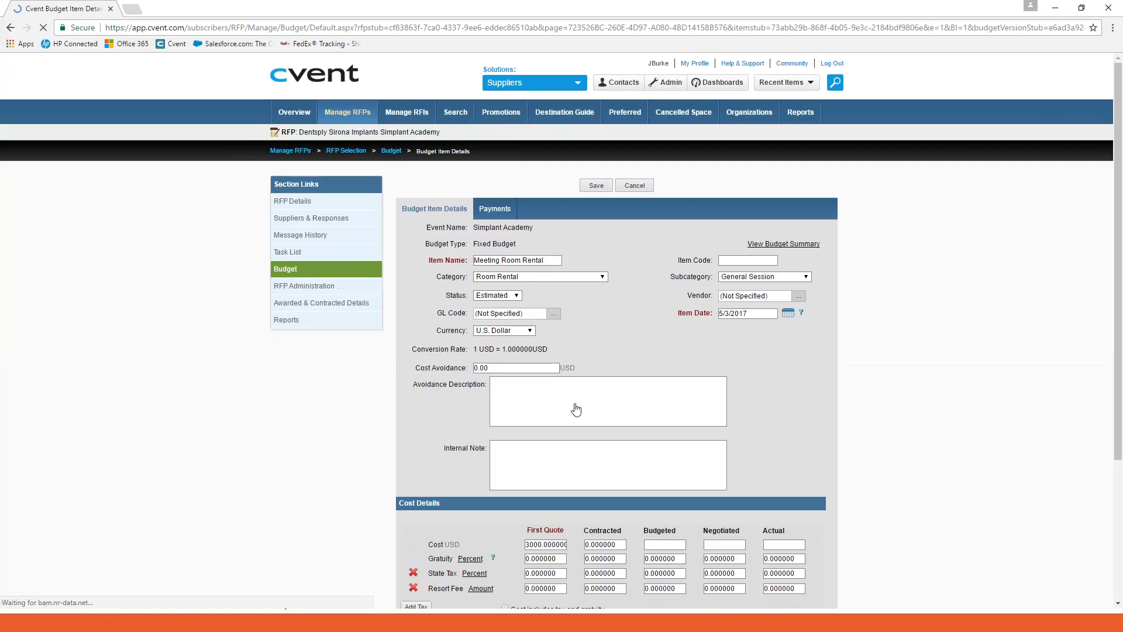
left_click_drag(619, 544, 590, 545)
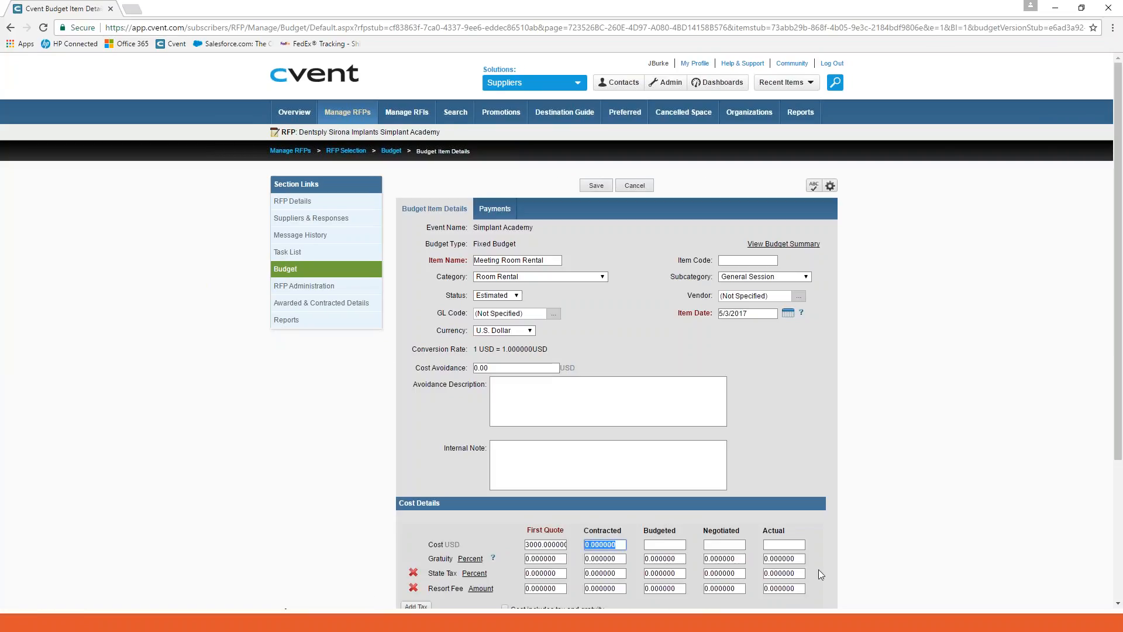
type("1000")
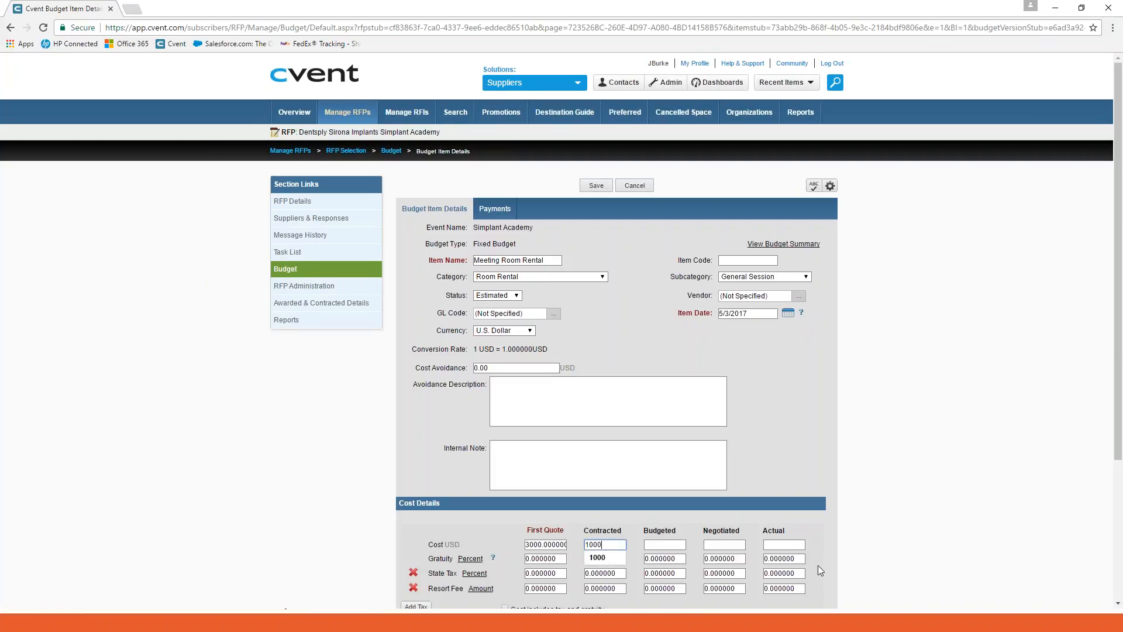
left_click(850, 472)
scroll(850, 471, "down", 1)
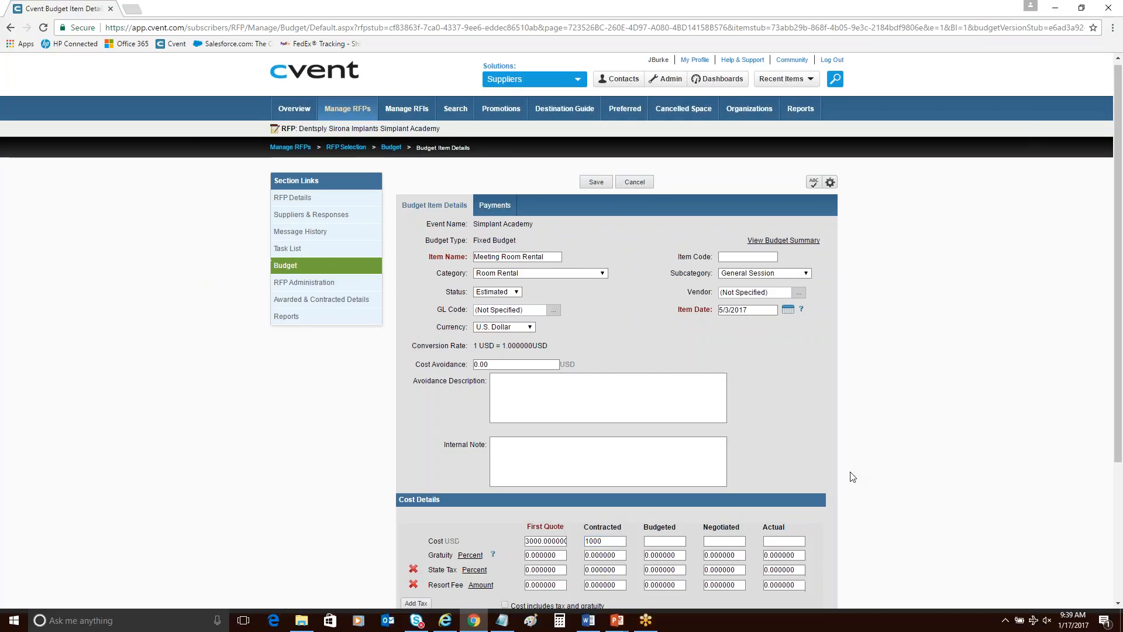
scroll(852, 477, "down", 2)
left_click(596, 549)
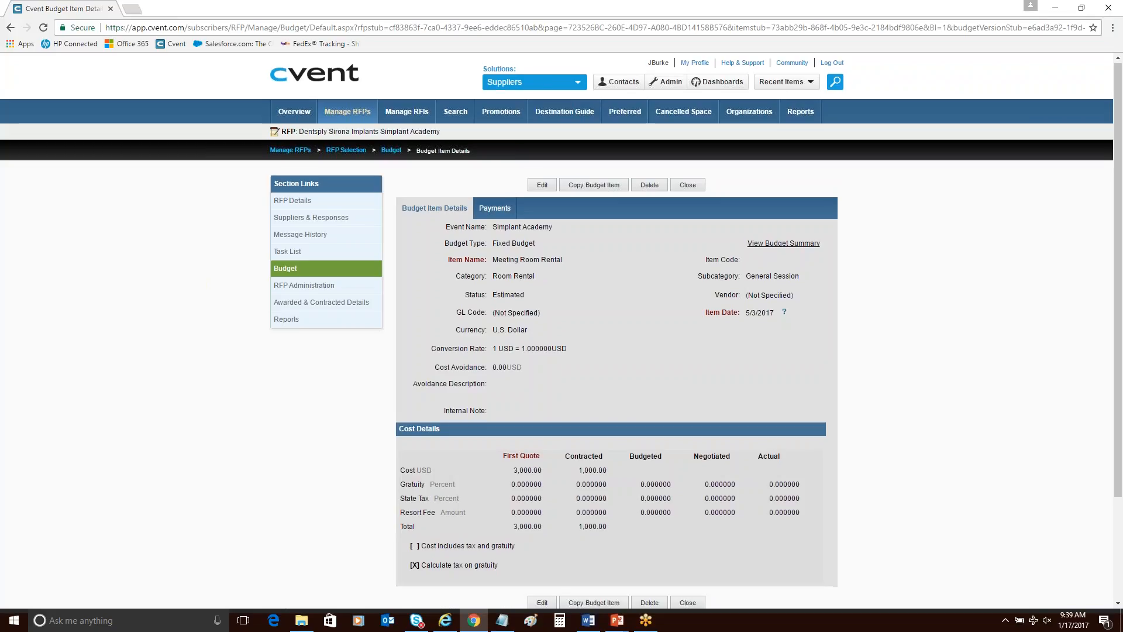
scroll(688, 544, "down", 1)
left_click(688, 545)
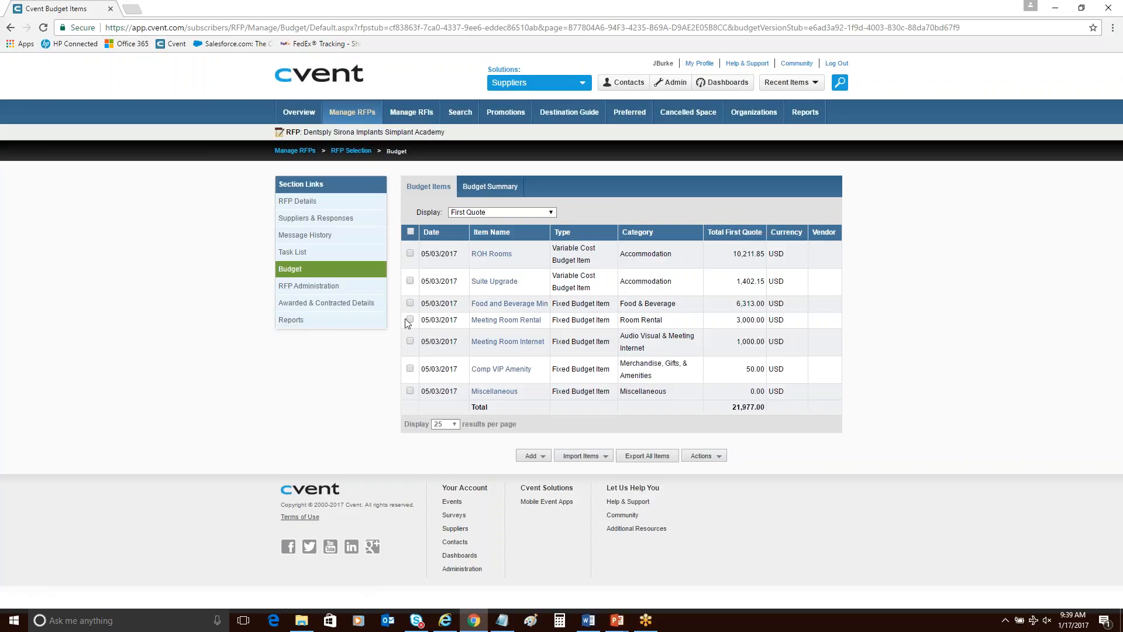
left_click(410, 320)
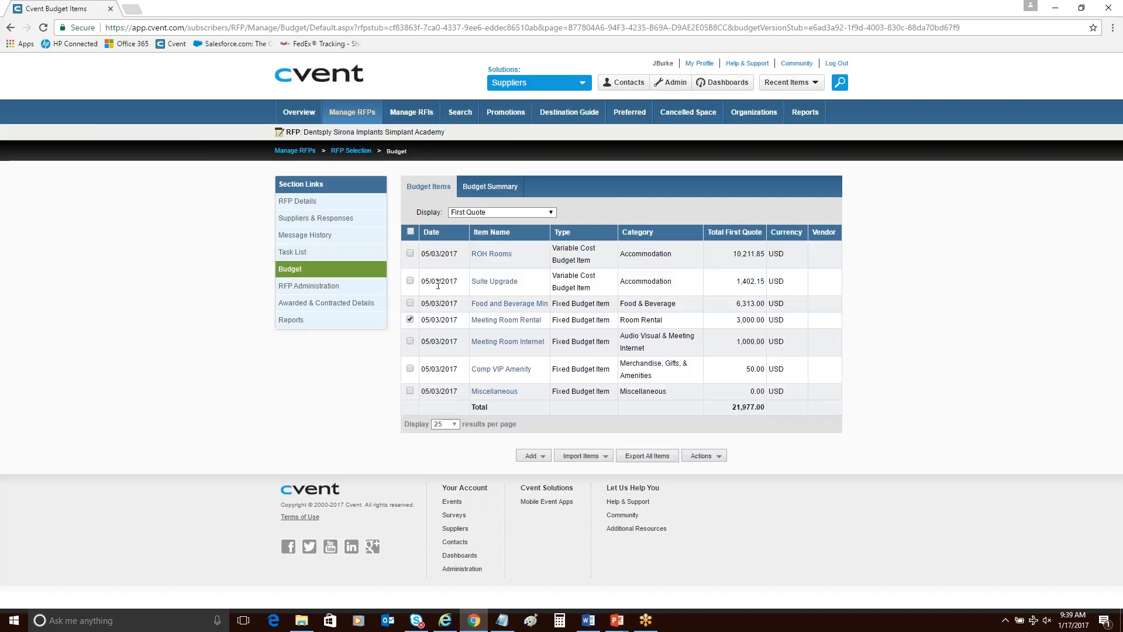
left_click(704, 456)
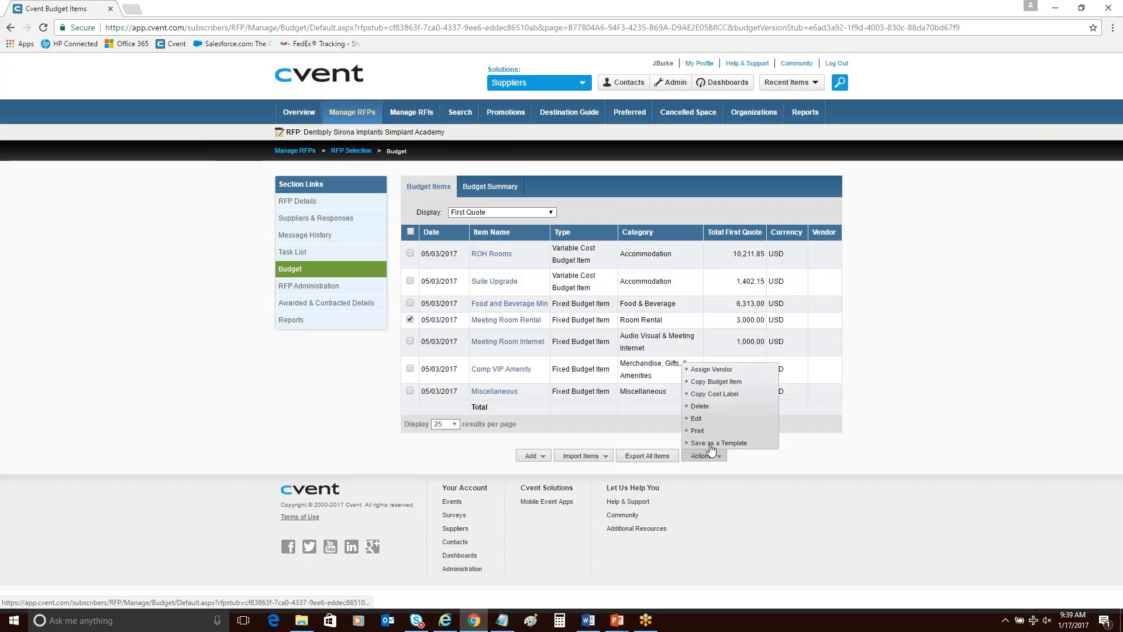
left_click(696, 418)
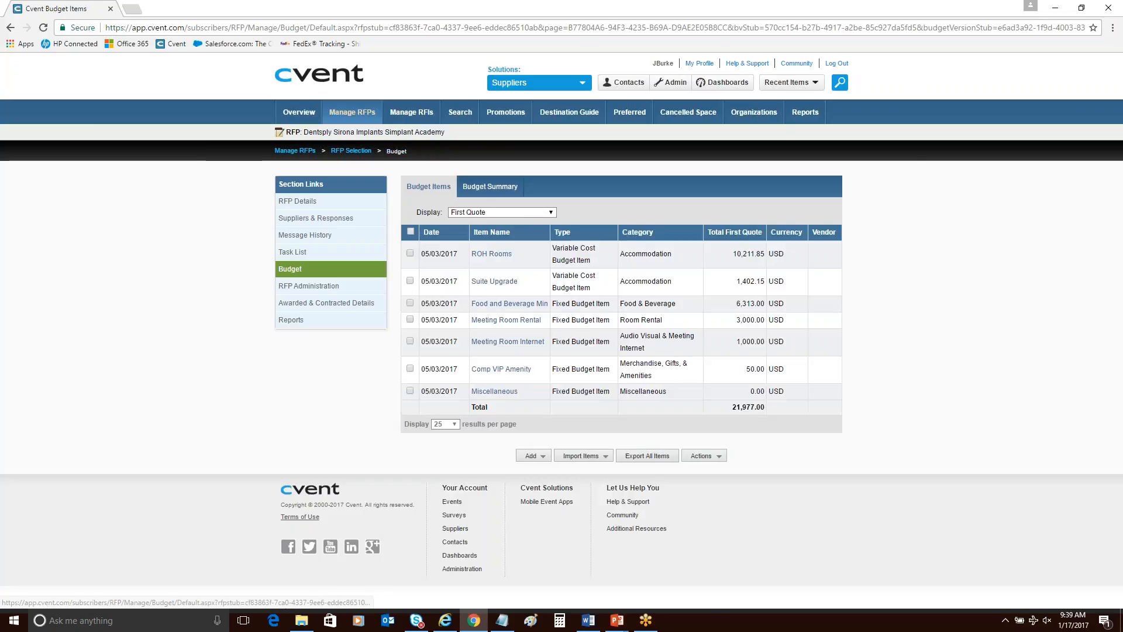
Display the budget items' actual costs, bulk edit Meeting Room Rental with an actual cost of 1000, and save.
left_click(514, 214)
left_click(512, 232)
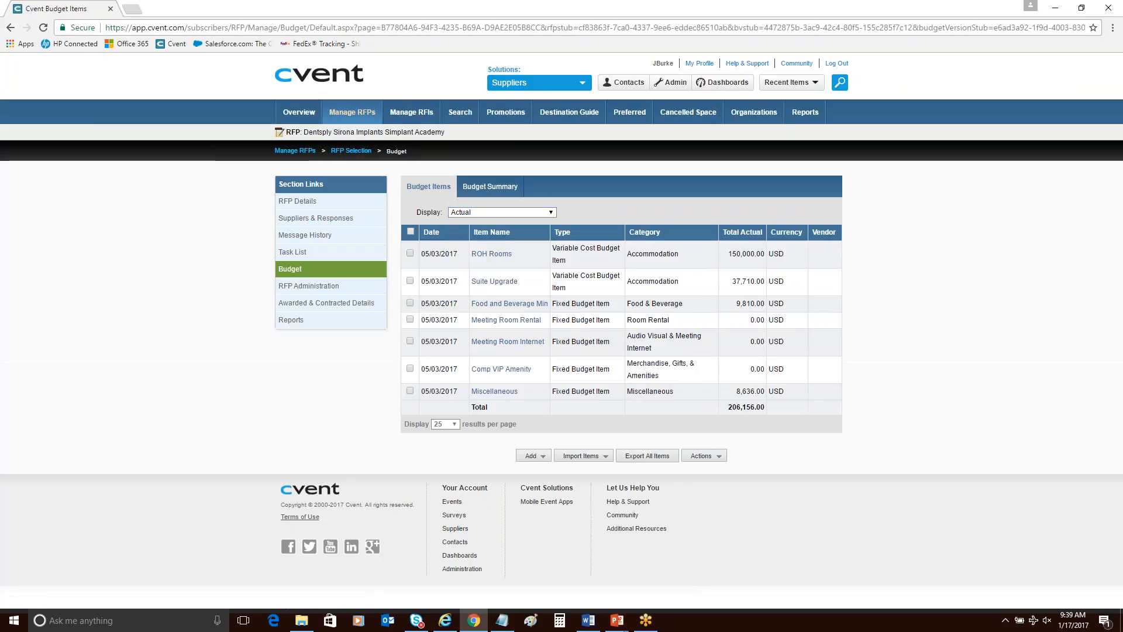
left_click(410, 319)
left_click(704, 455)
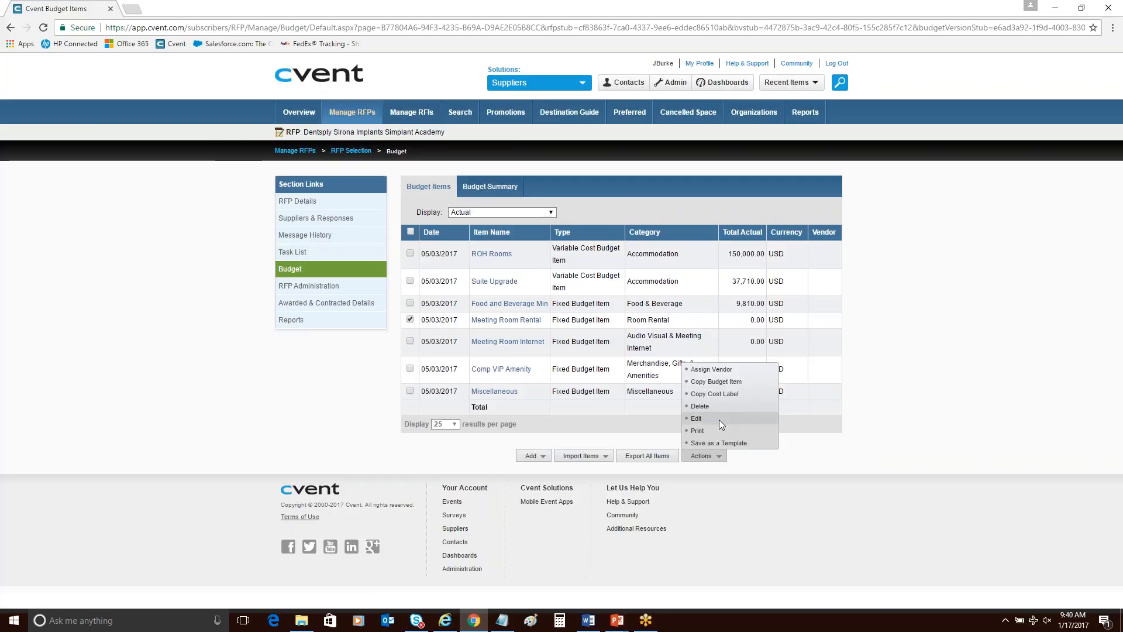
left_click(696, 419)
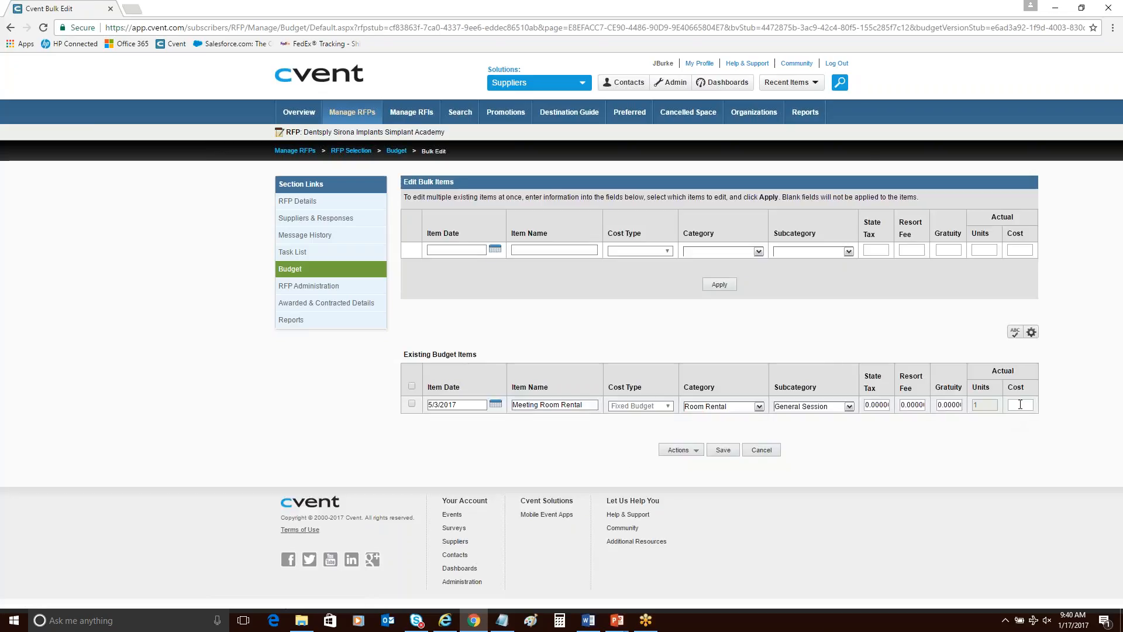
left_click(1020, 405)
type("1000")
left_click(733, 454)
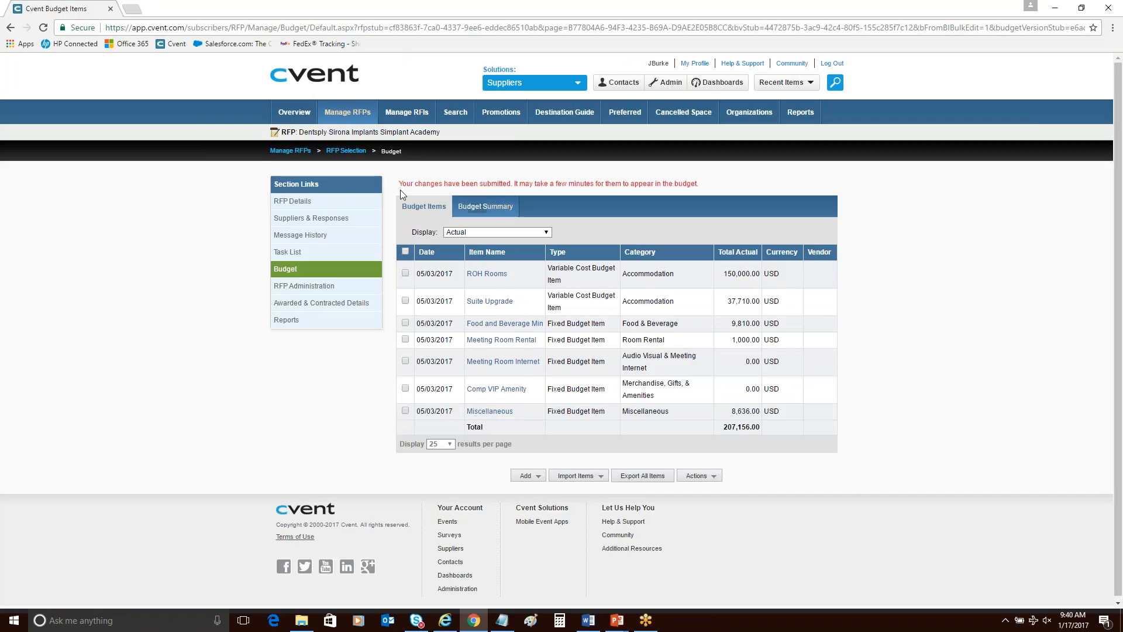
Return to the Events home page and open the custom reports list under Cross Event Reports, keeping all saved reports displayed.
left_click(314, 79)
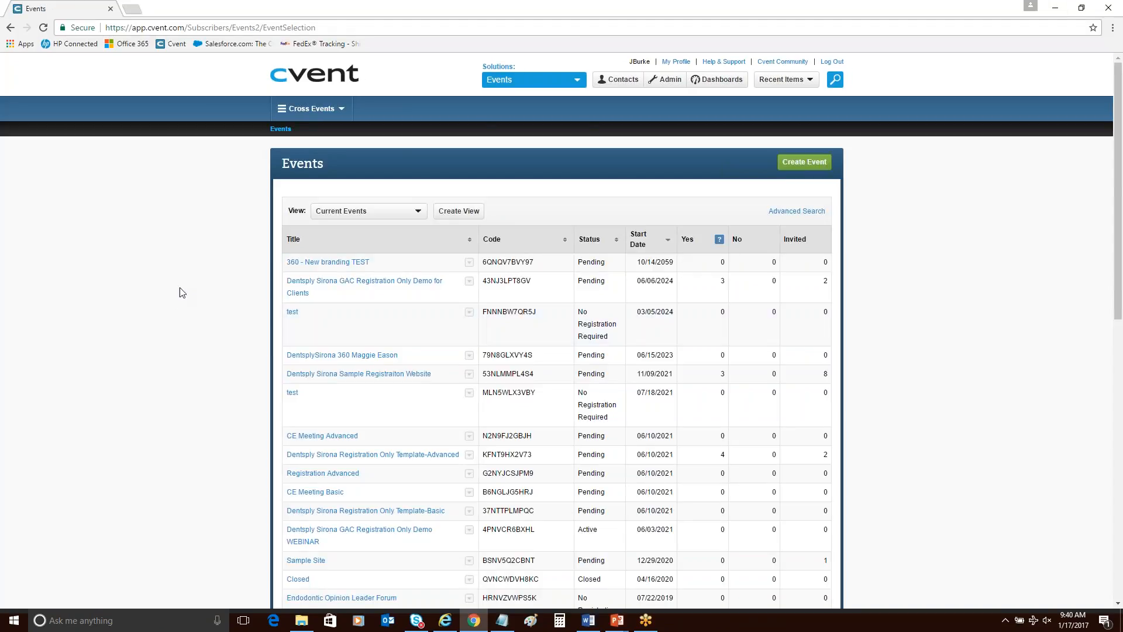
left_click(304, 110)
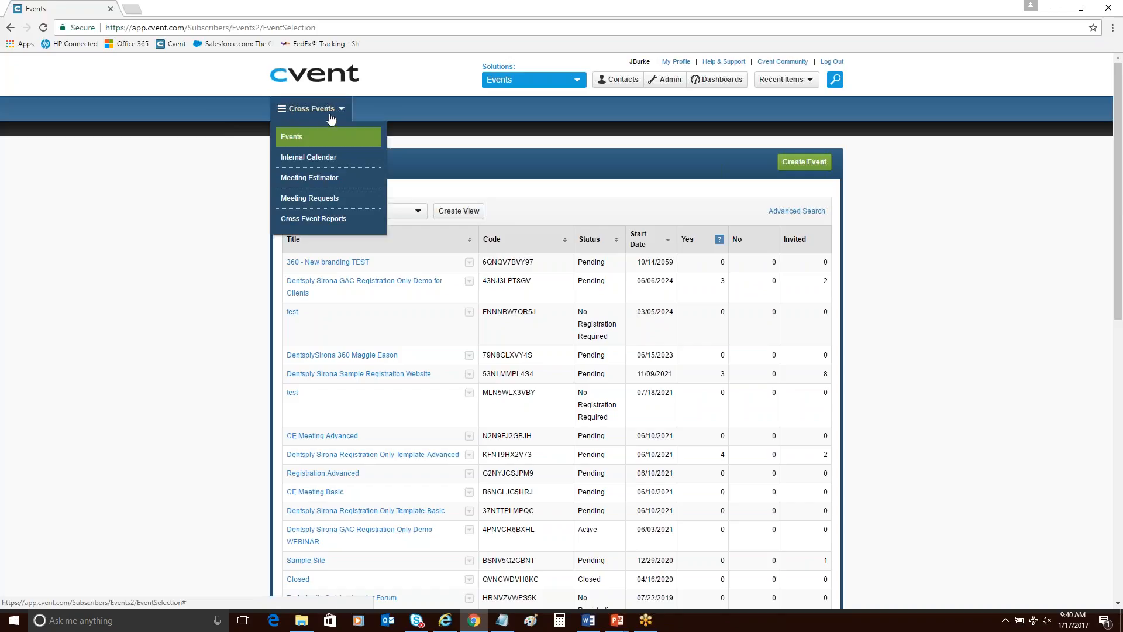
left_click(346, 229)
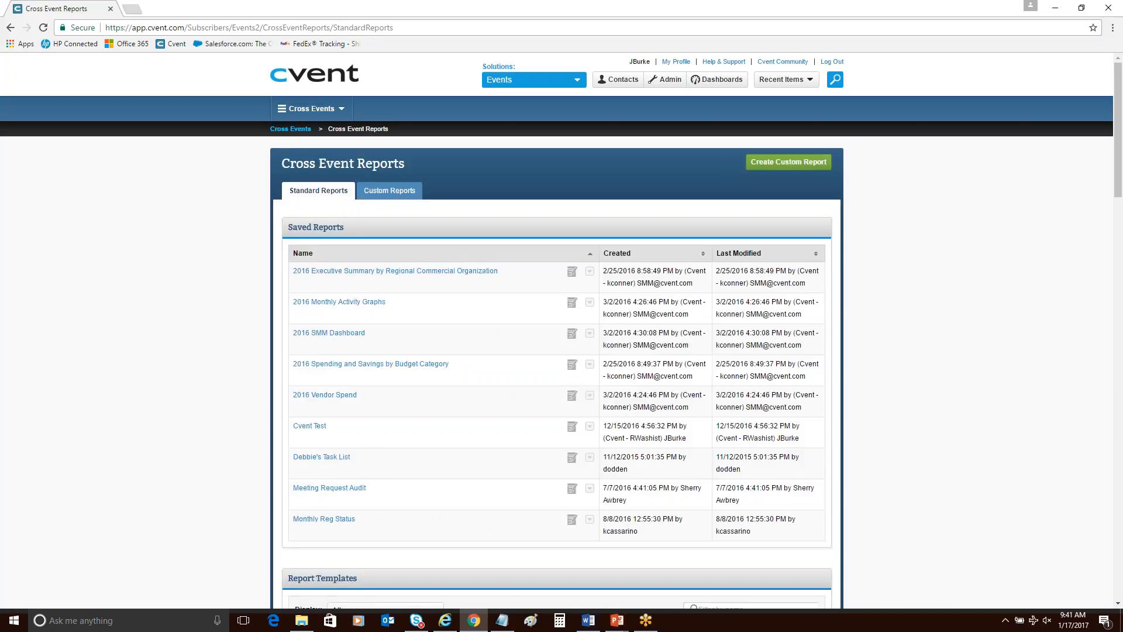
left_click(374, 191)
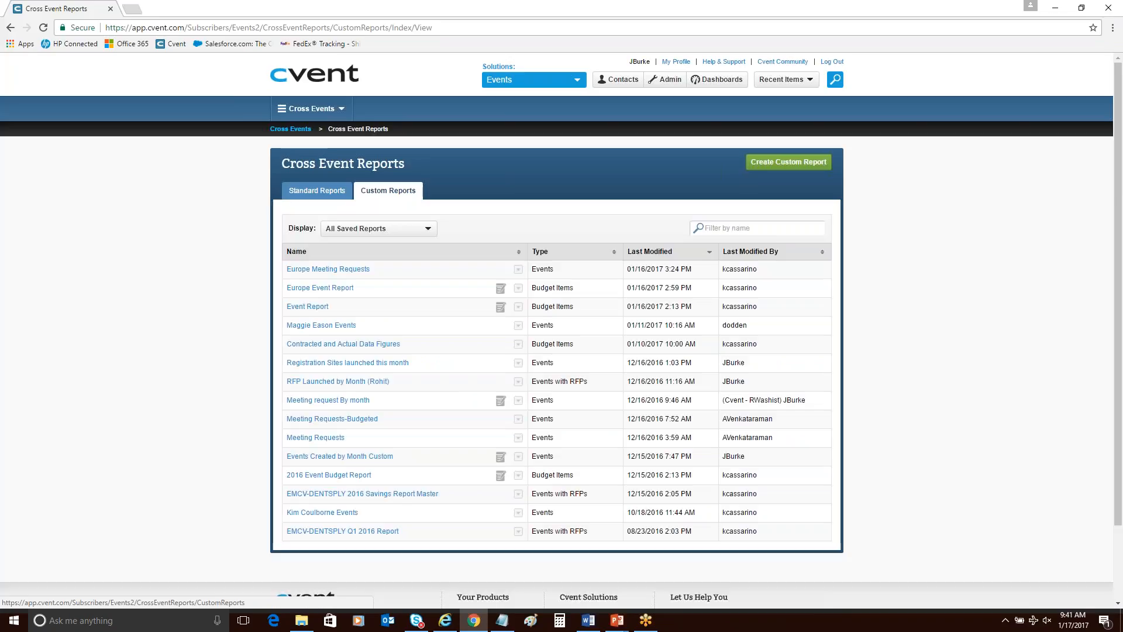
left_click(412, 229)
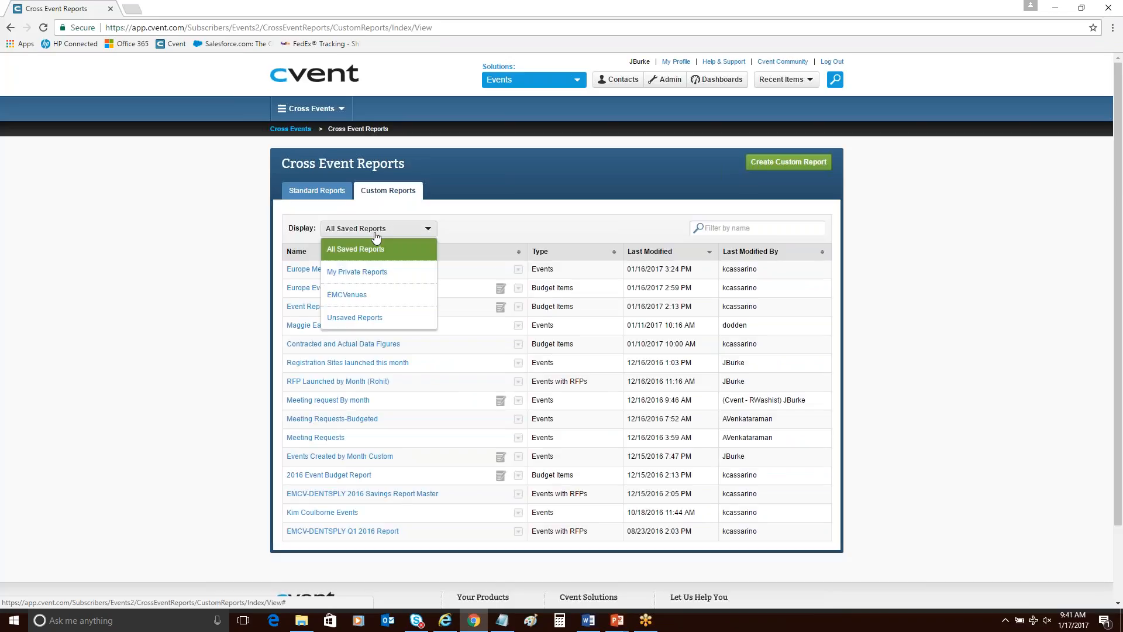
left_click(86, 308)
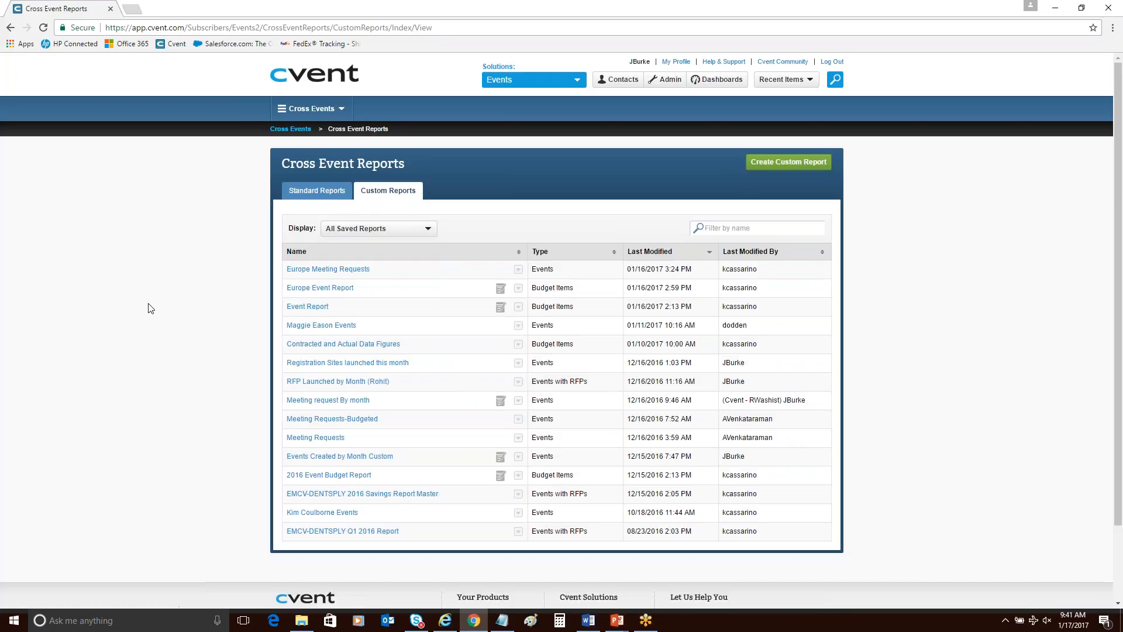
Open the Europe Event Report, edit its filtering settings, and run the report.
left_click(351, 289)
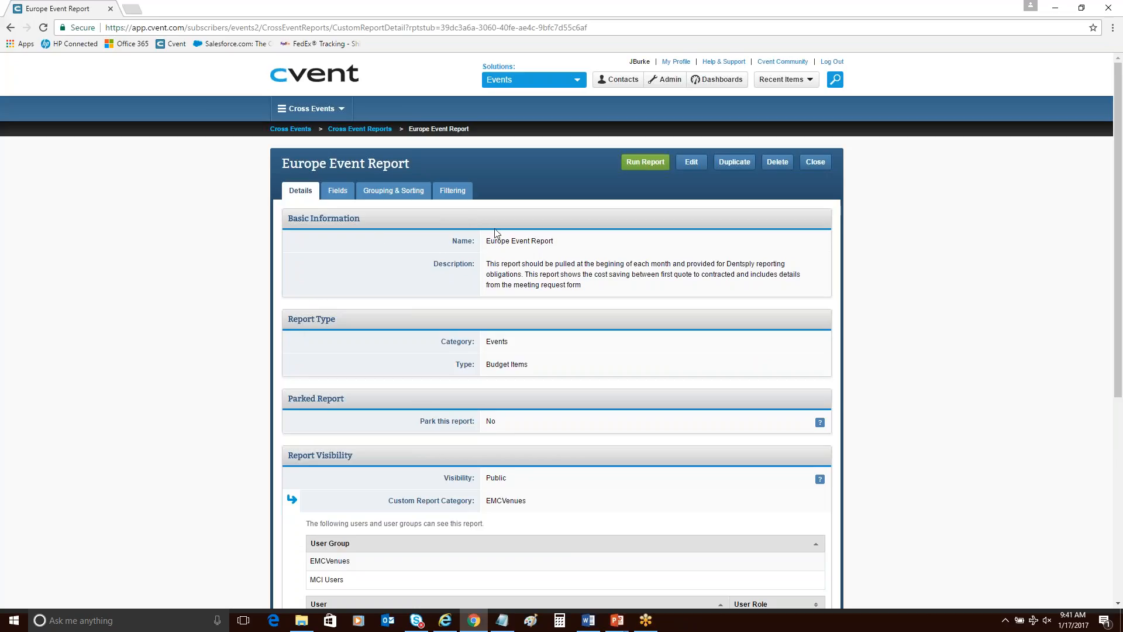
left_click(449, 198)
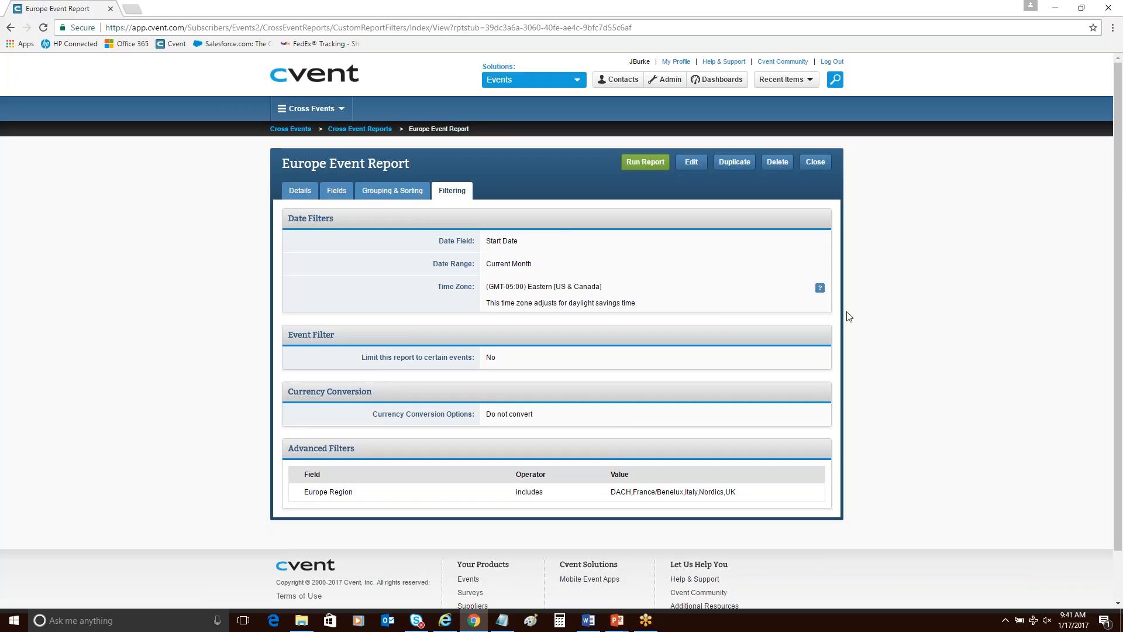
left_click(692, 162)
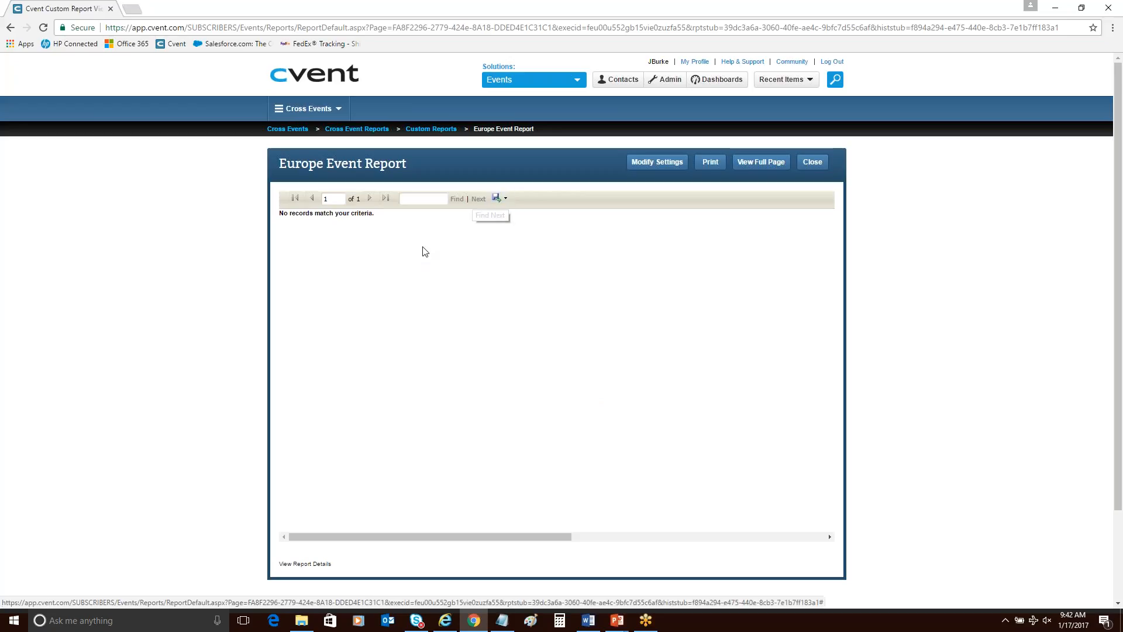
Review the export formats offered for the Europe Event Report, close the report, and return to the home page.
left_click(501, 202)
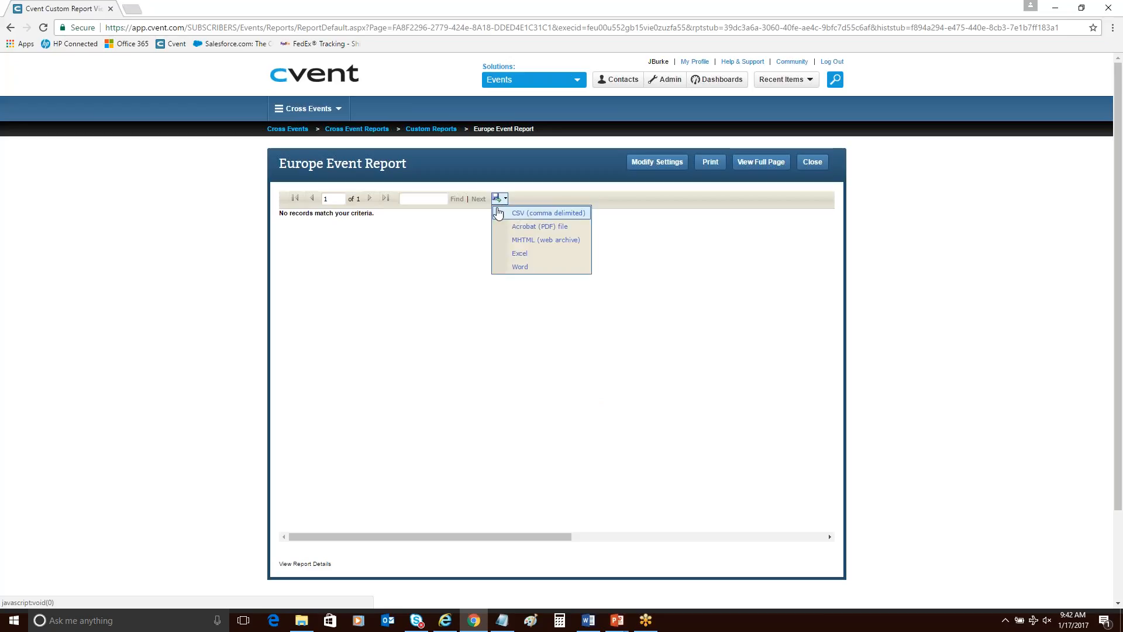
left_click(377, 313)
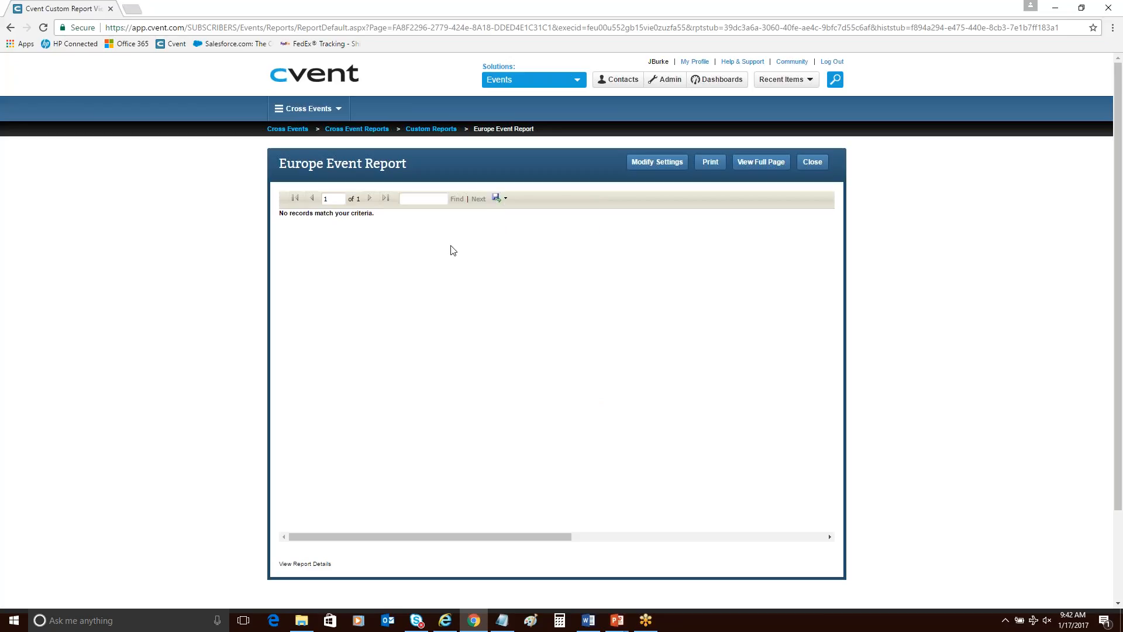
left_click(504, 202)
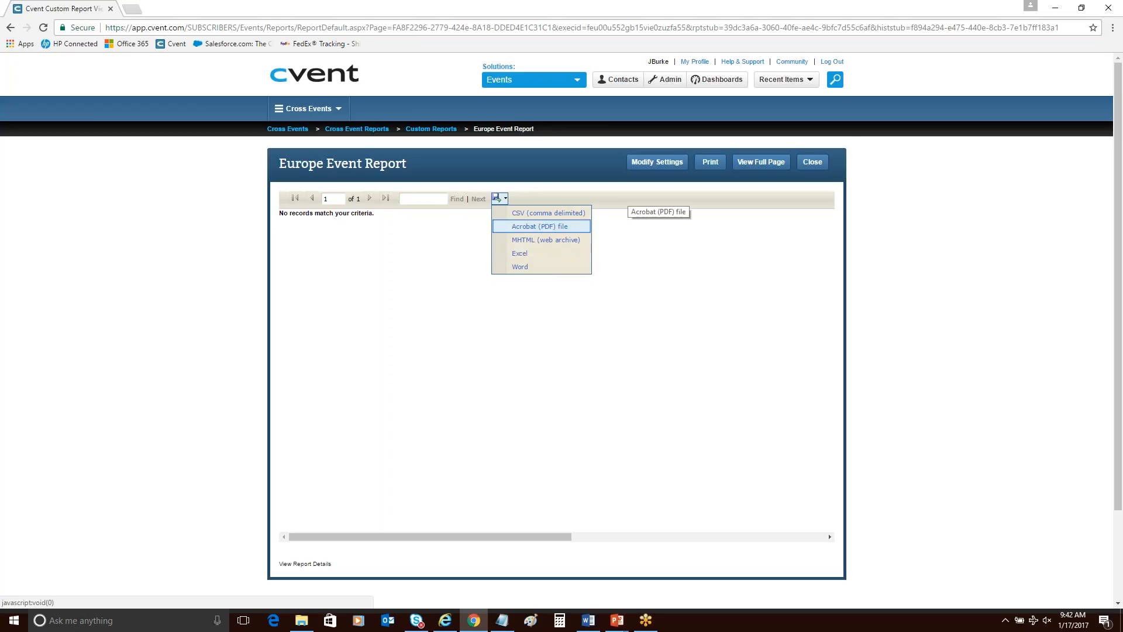
left_click(819, 169)
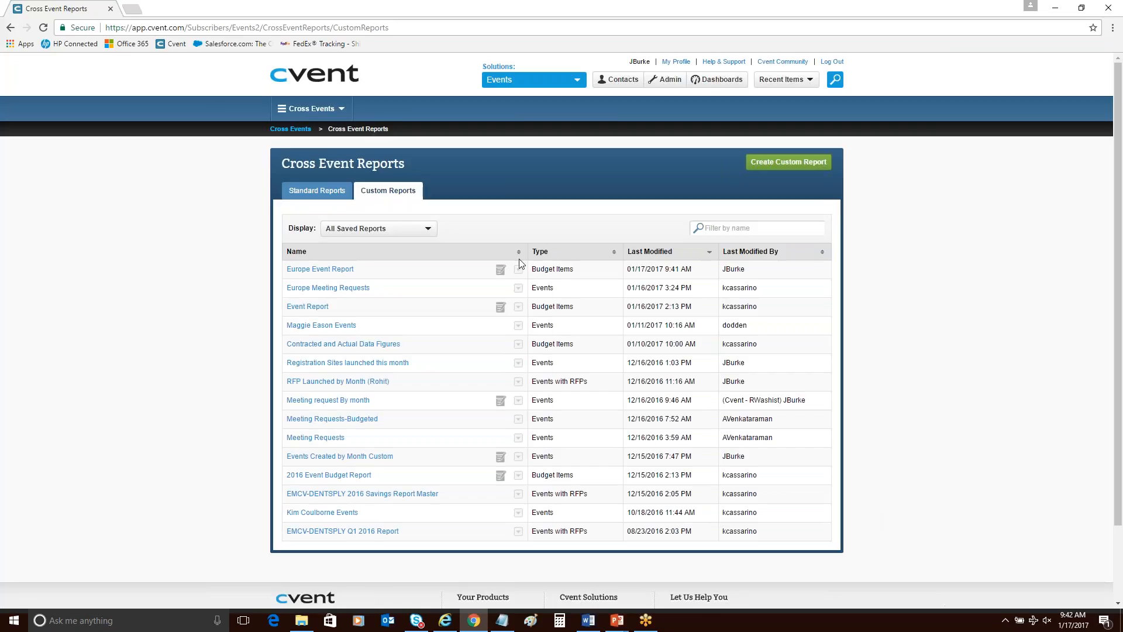
left_click(310, 81)
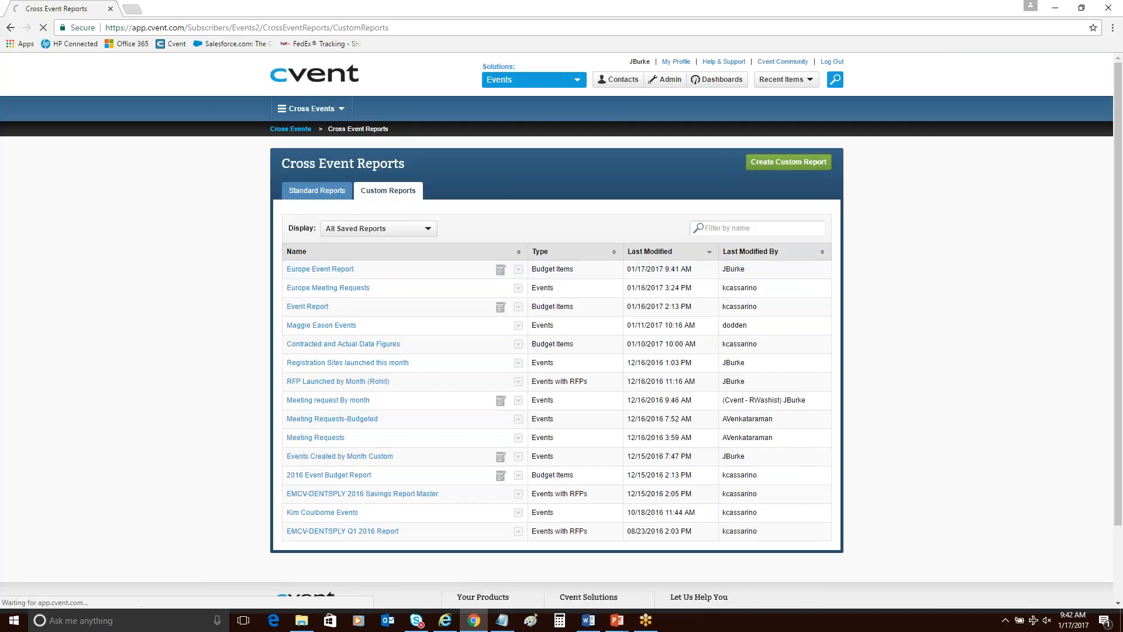
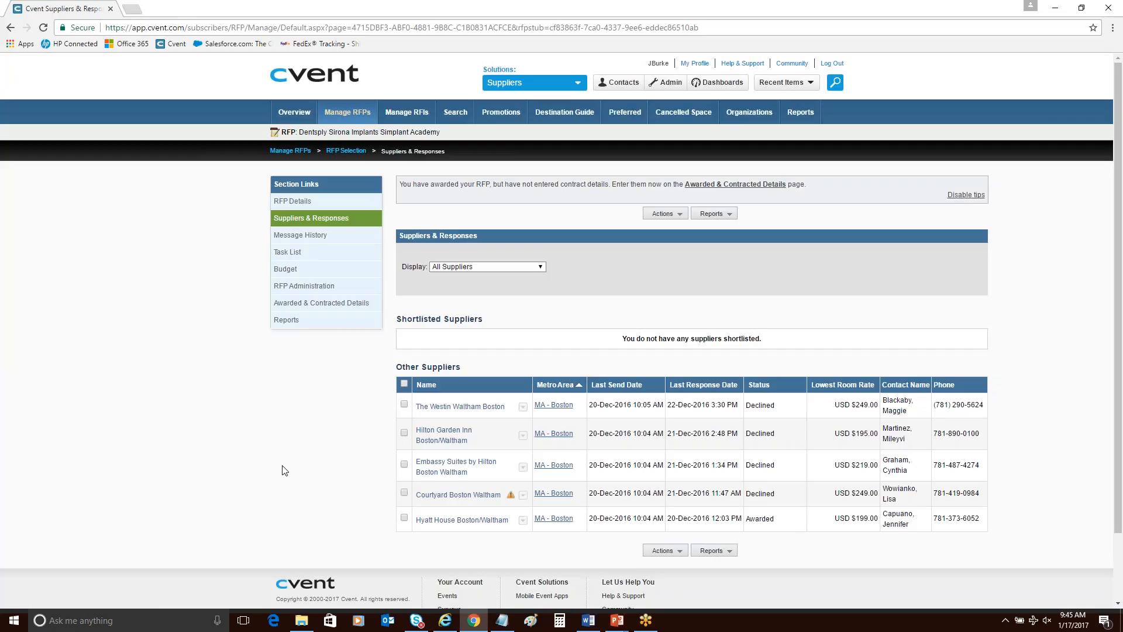
Check the supplier actions available for the awarded Hyatt House Boston/Waltham in the Simplant Academy RFP.
left_click(523, 520)
left_click(452, 533)
left_click(682, 559)
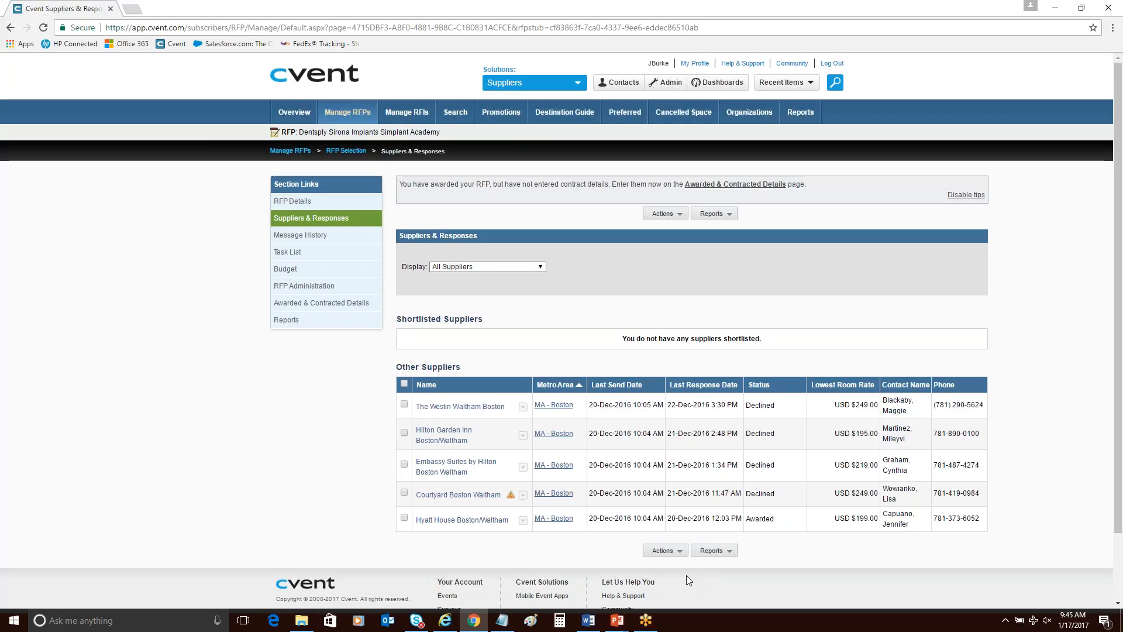
mouse_move(665, 551)
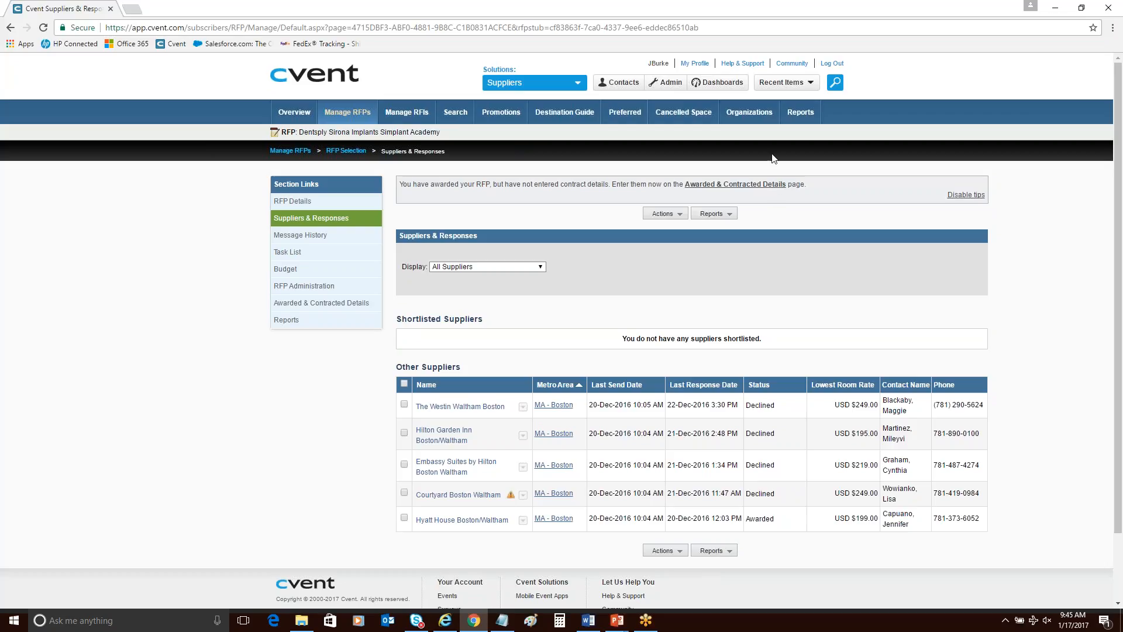
Search for another awarded RFP and review its supplier responses across New Orleans, Nashville and San Antonio.
left_click(834, 86)
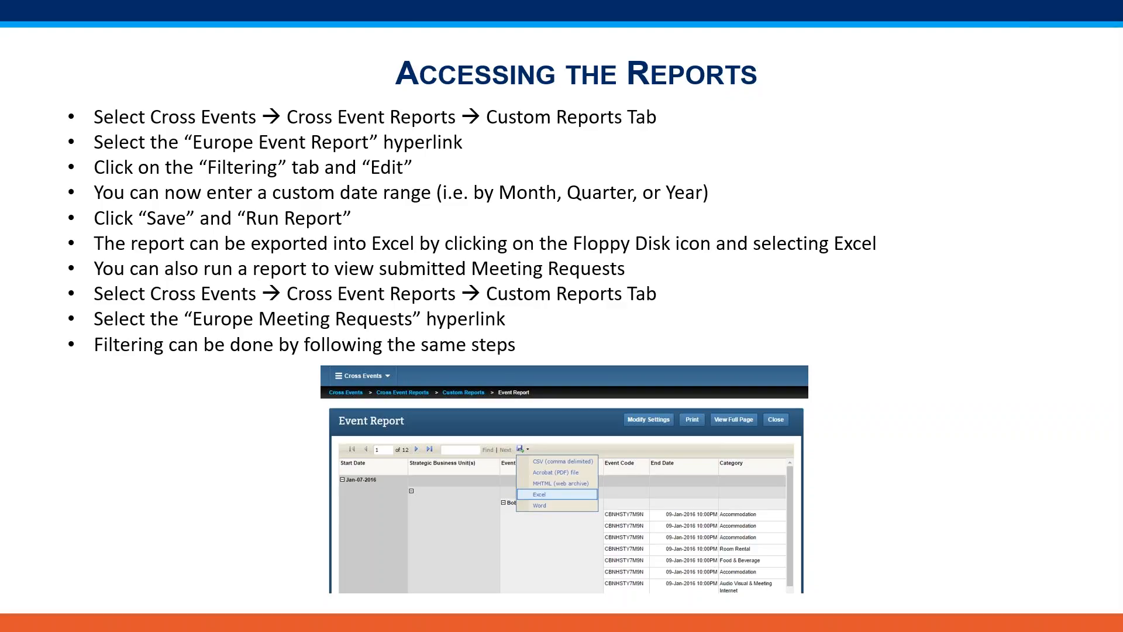
left_click_drag(1122, 100, 571, 1)
scroll(582, 275, "down", 4)
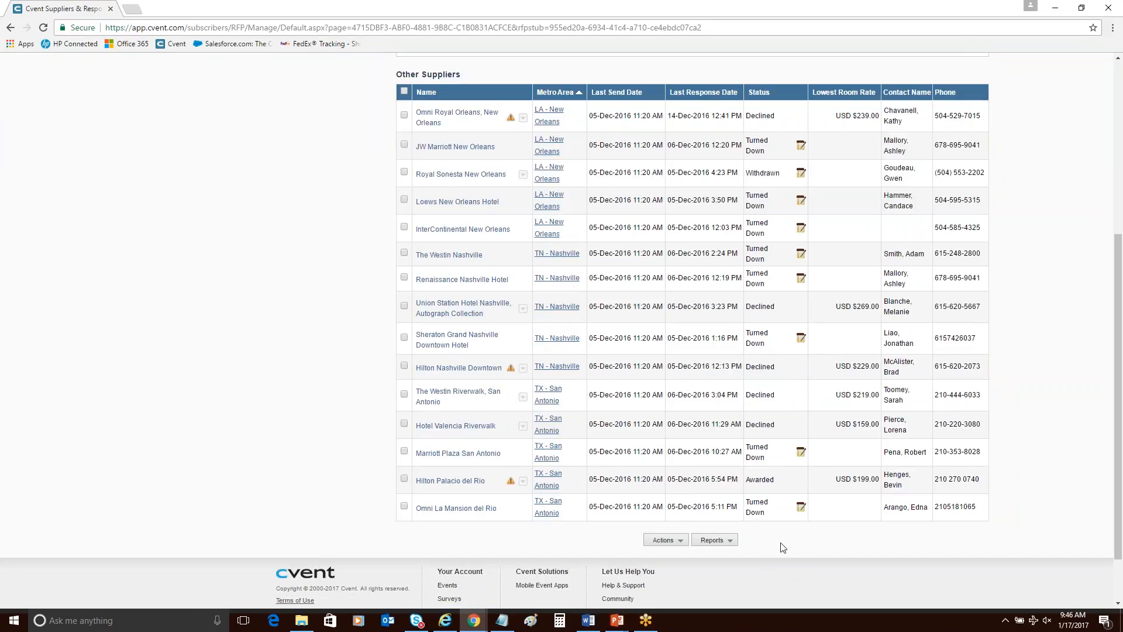
scroll(782, 548, "up", 5)
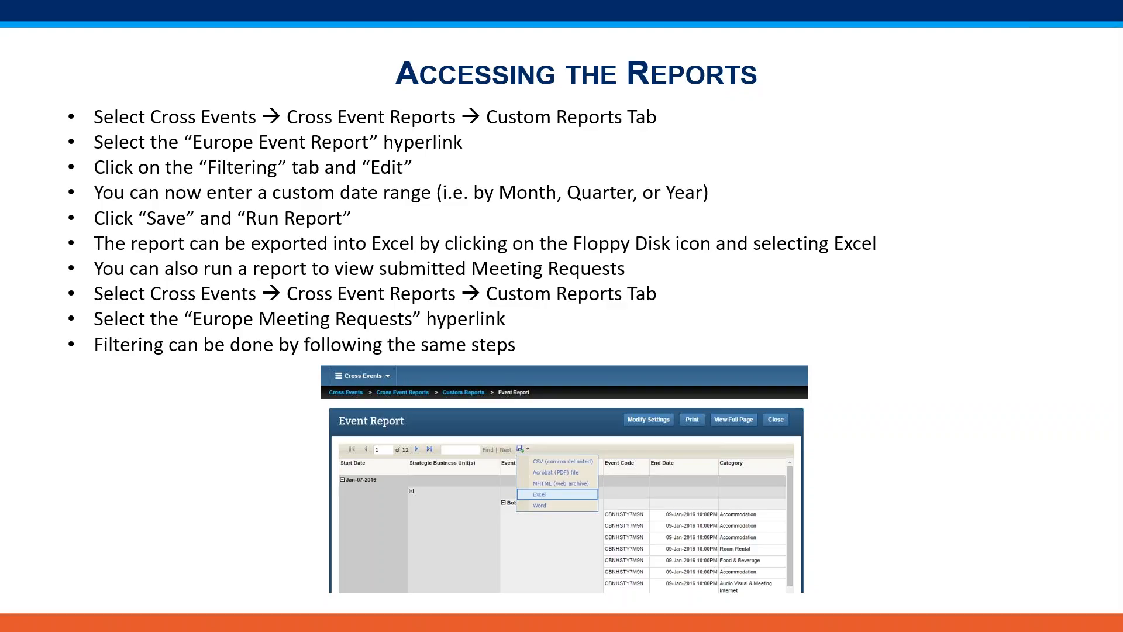
Review the supplier responses and statuses of the DENTSPLY SIRONA 2018 Tulsa Endodontic Opinion Leader Meeting RFP.
left_click_drag(1122, 186, 728, 10)
left_click(1002, 14)
scroll(819, 385, "down", 2)
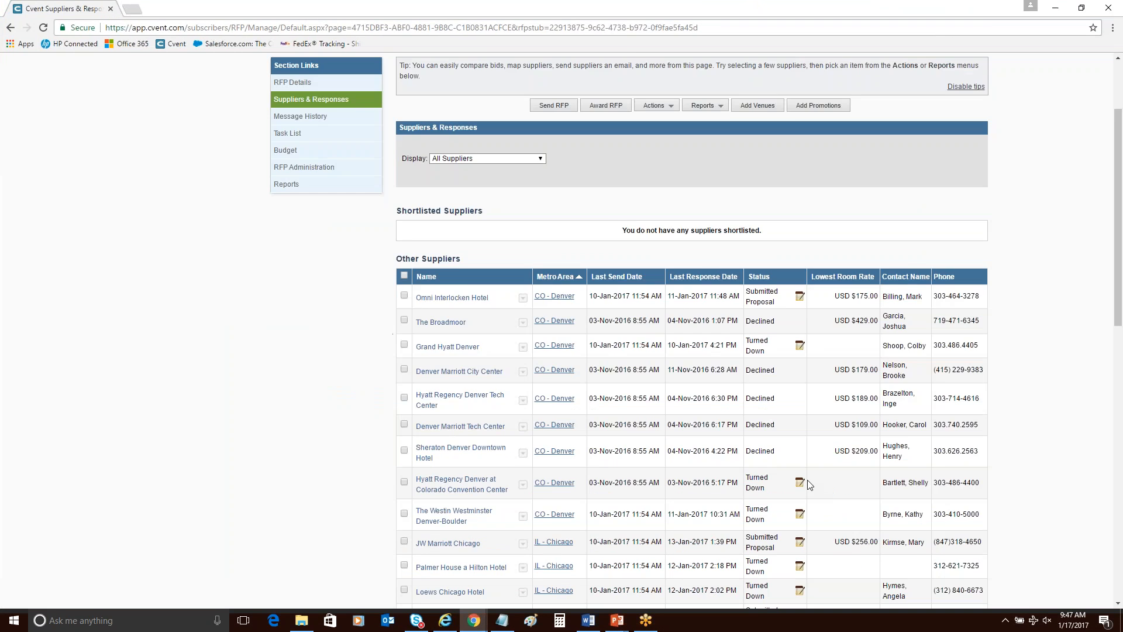
scroll(815, 507, "down", 15)
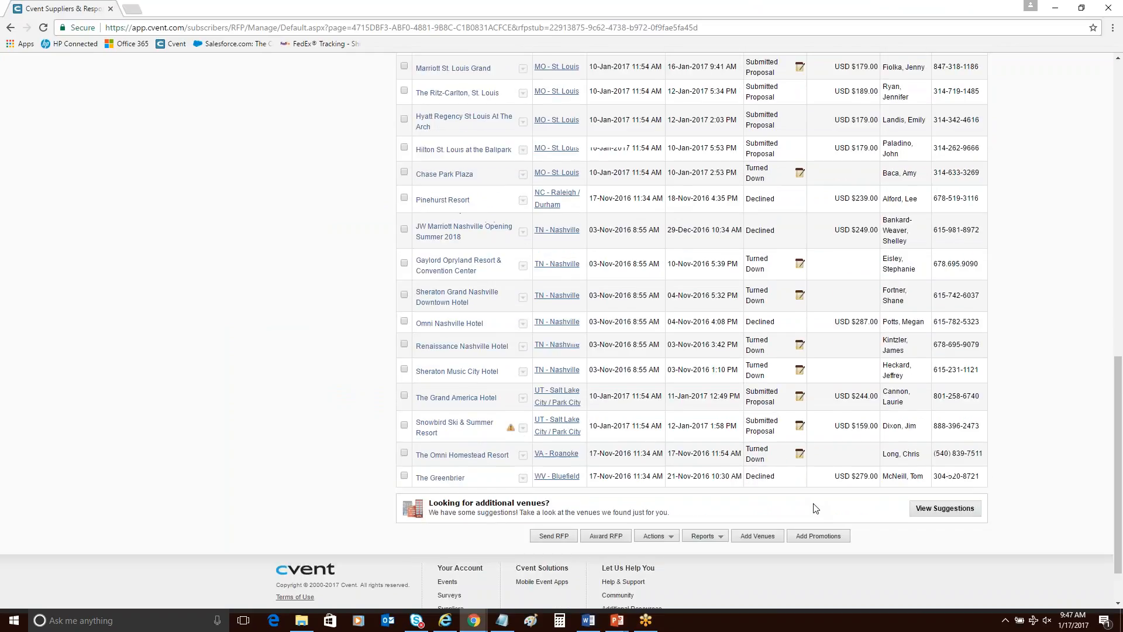
scroll(814, 508, "up", 12)
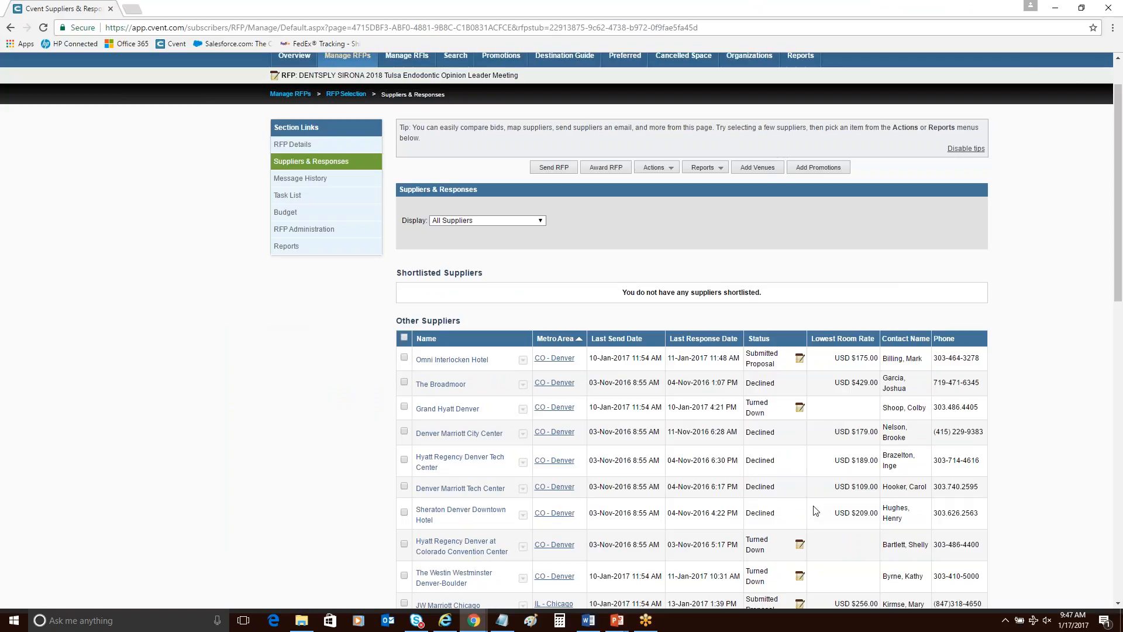
Start awarding the Omni Interlocken Hotel's bid and look through the suppliers that can be awarded the RFP.
left_click(522, 360)
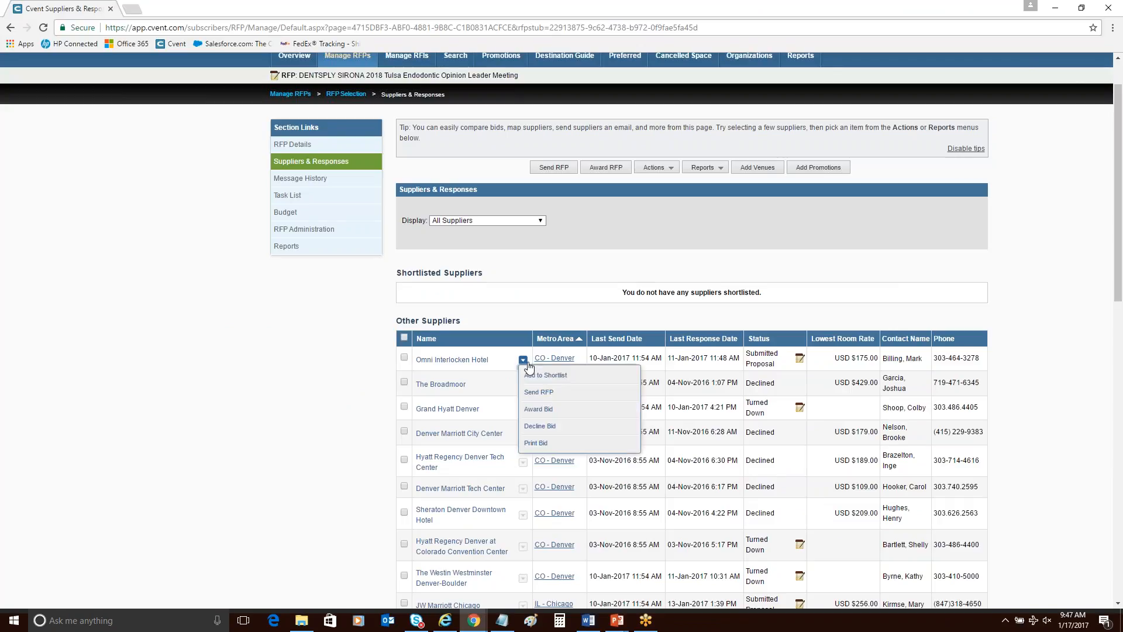
left_click(549, 414)
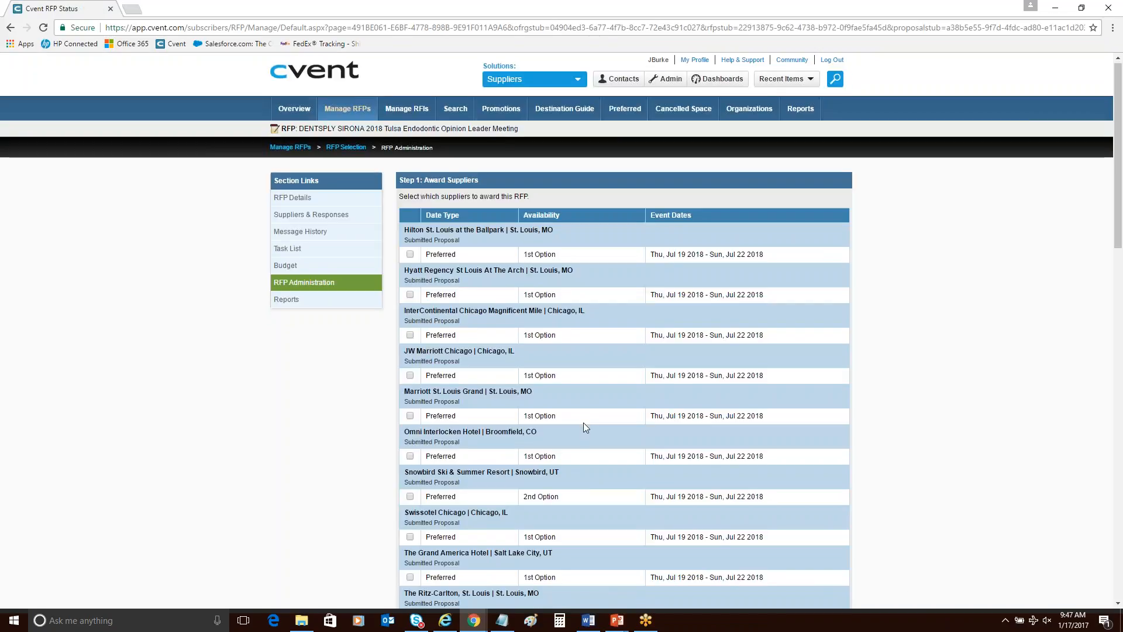
scroll(584, 422, "down", 3)
scroll(583, 424, "down", 15)
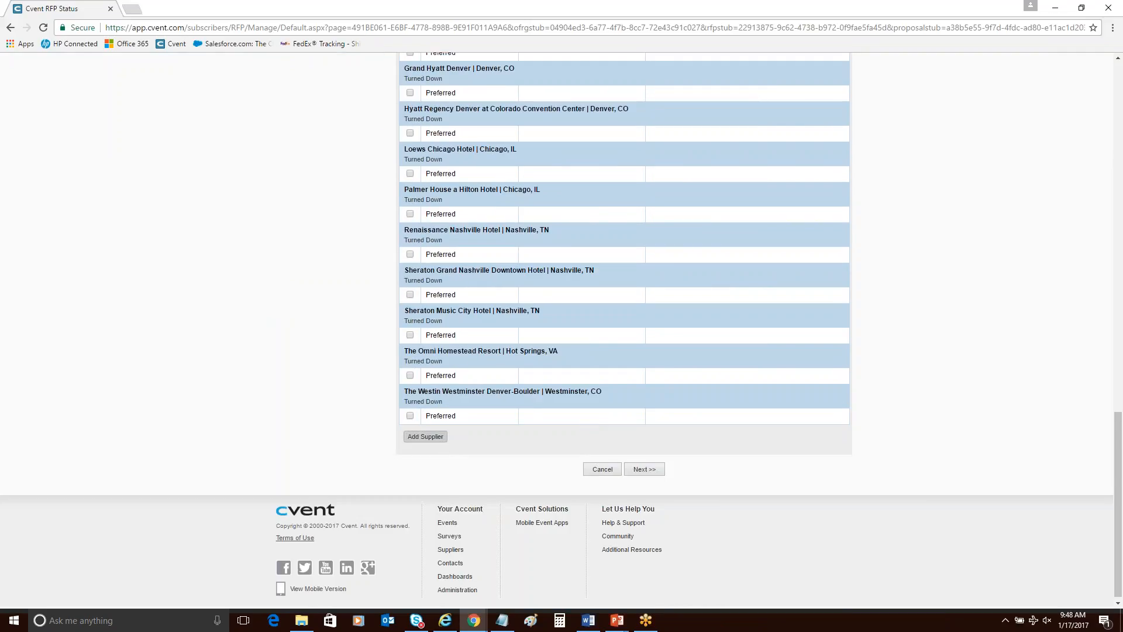
Try adding a supplier to the award list with Hotels as the venue type in CO - Denver, and cancel the venue selection.
left_click(429, 438)
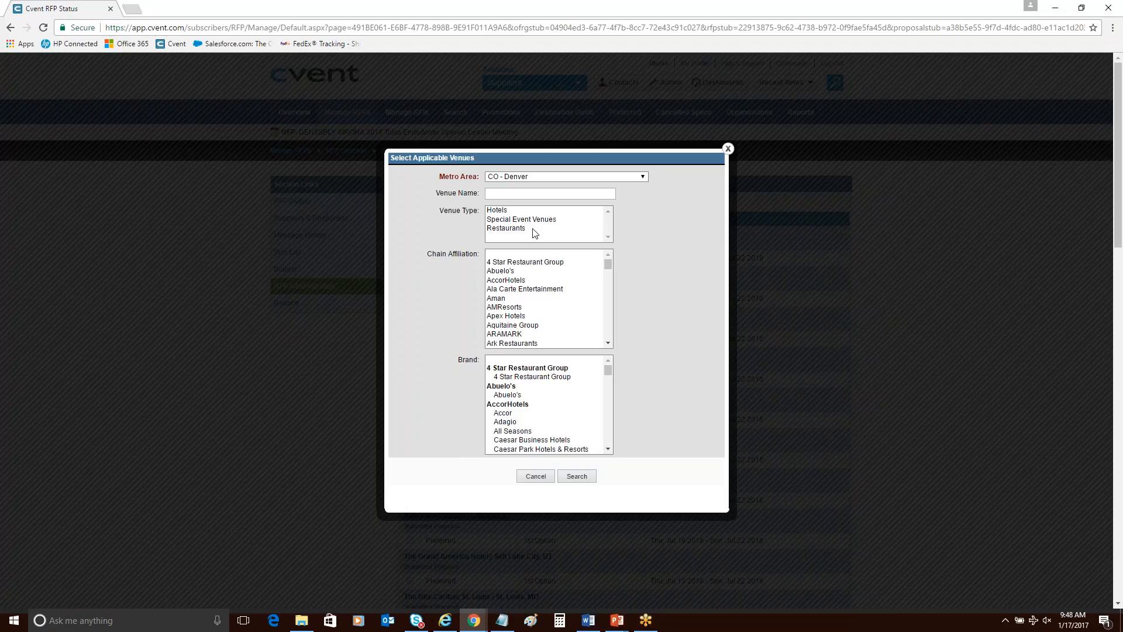
left_click(533, 211)
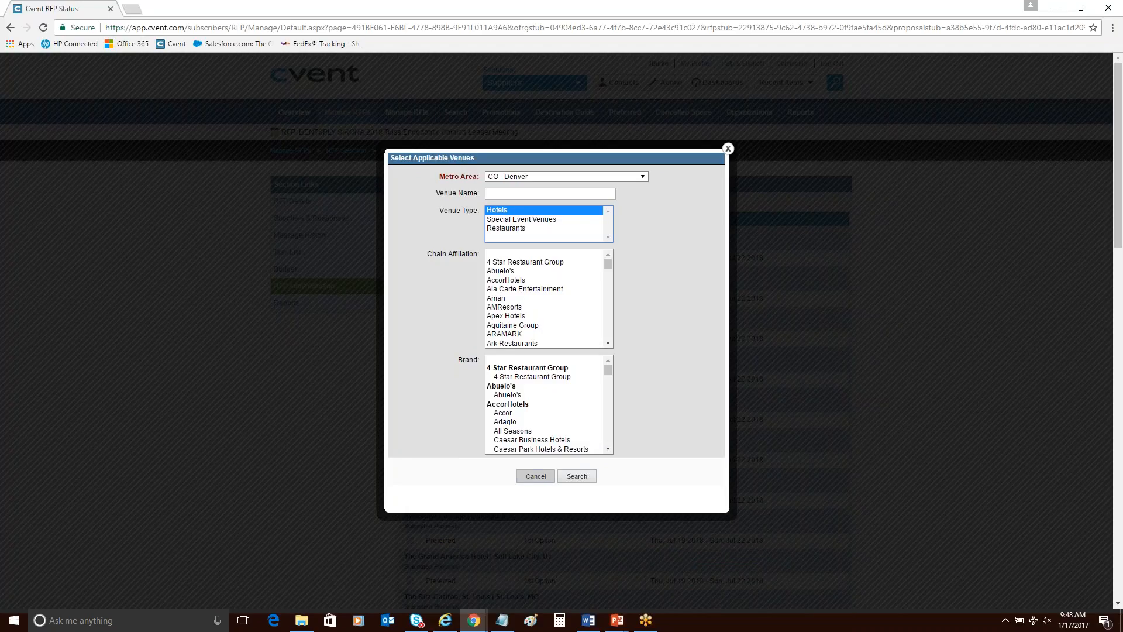
left_click(535, 476)
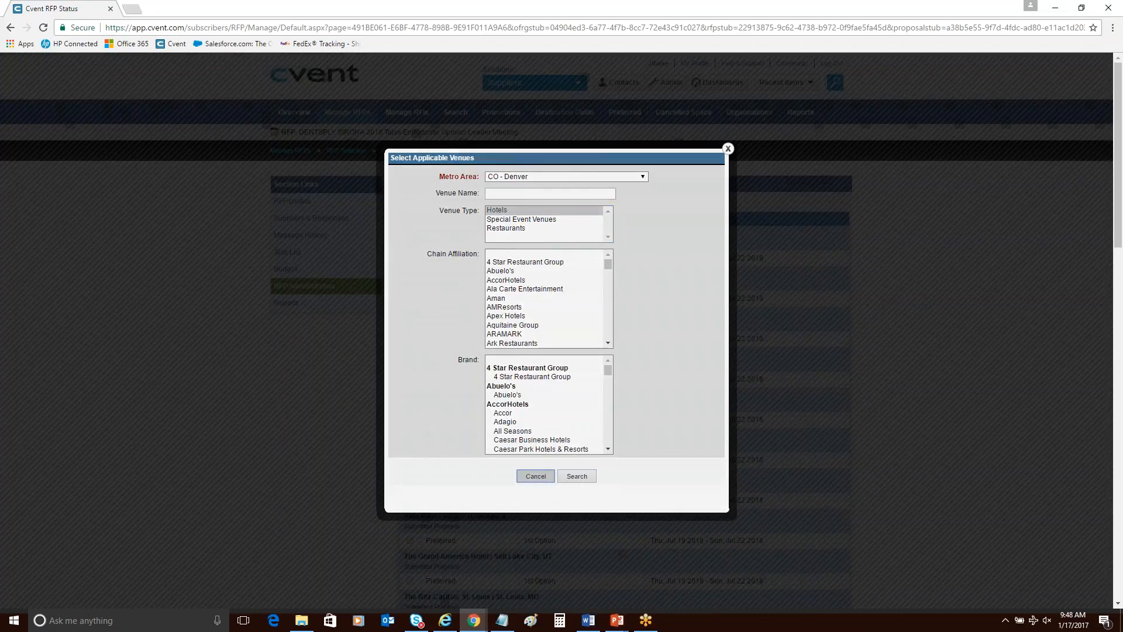
scroll(266, 510, "down", 5)
scroll(266, 510, "down", 8)
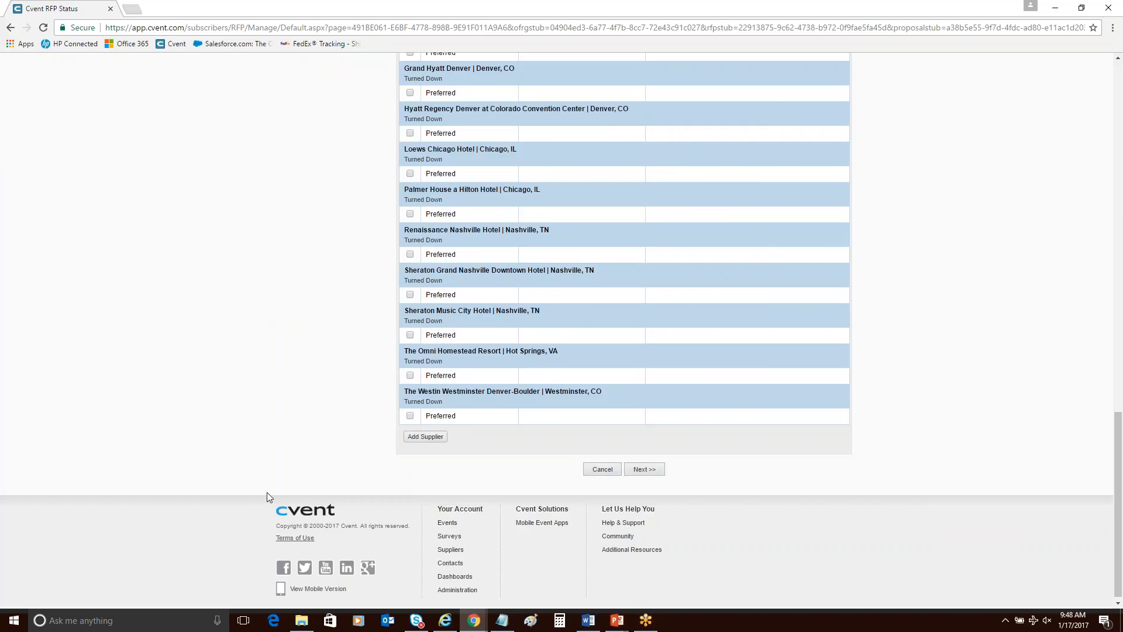
scroll(266, 493, "up", 5)
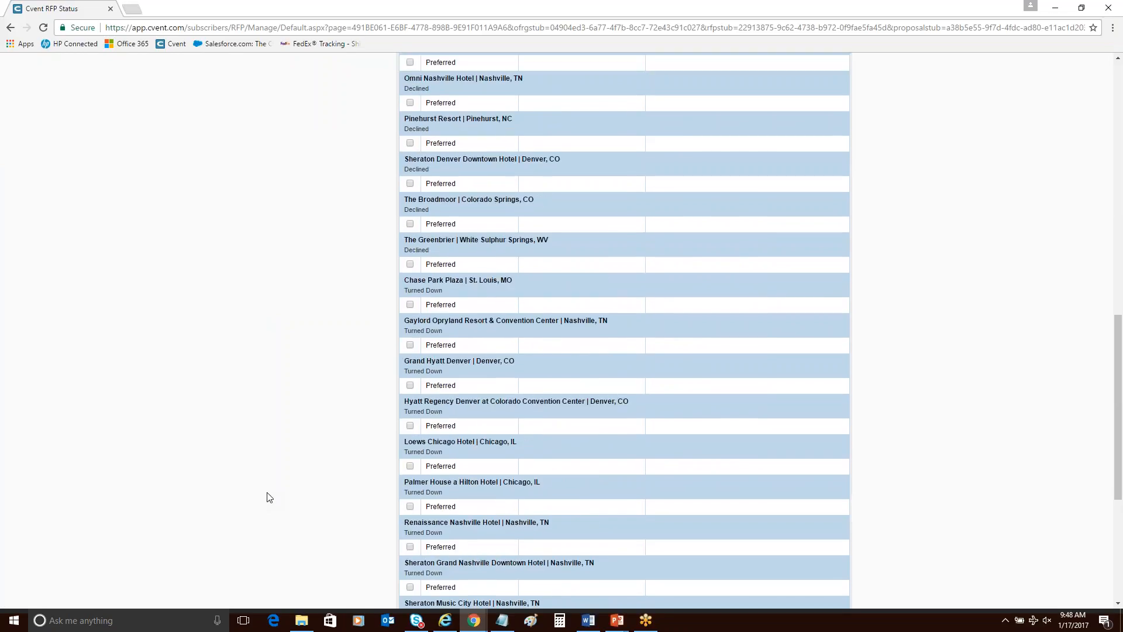
scroll(269, 498, "down", 4)
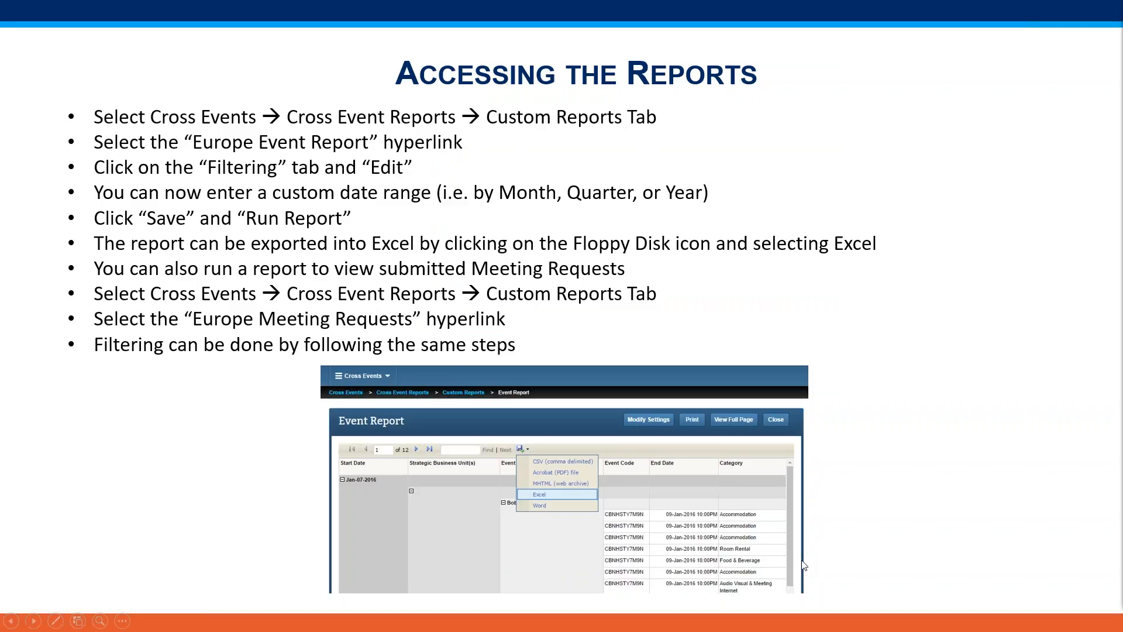
left_click(802, 561)
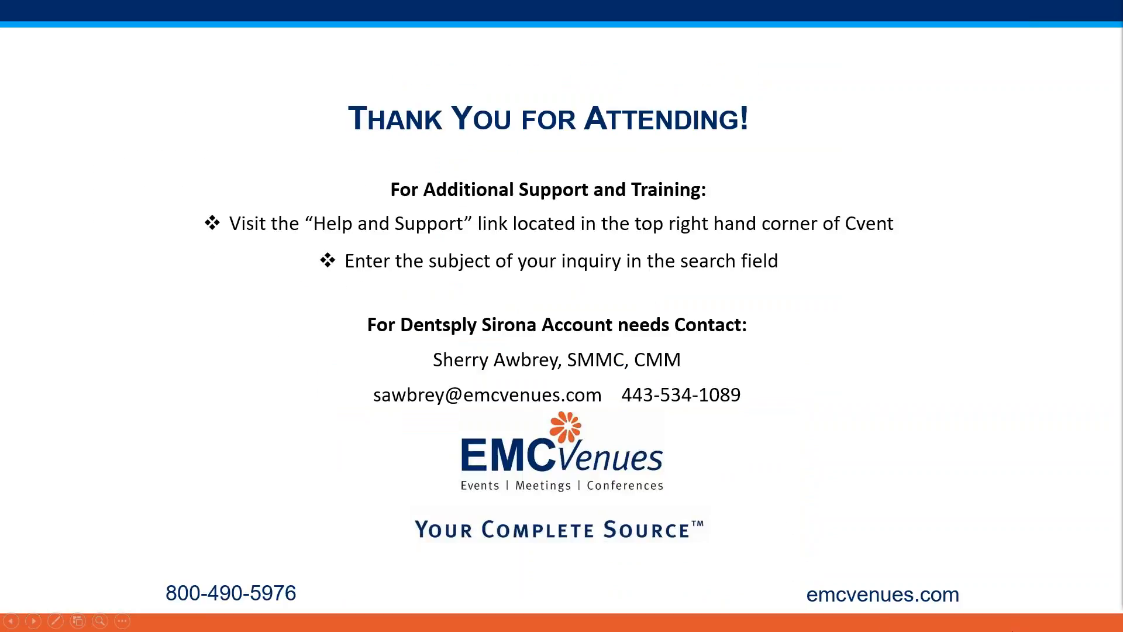